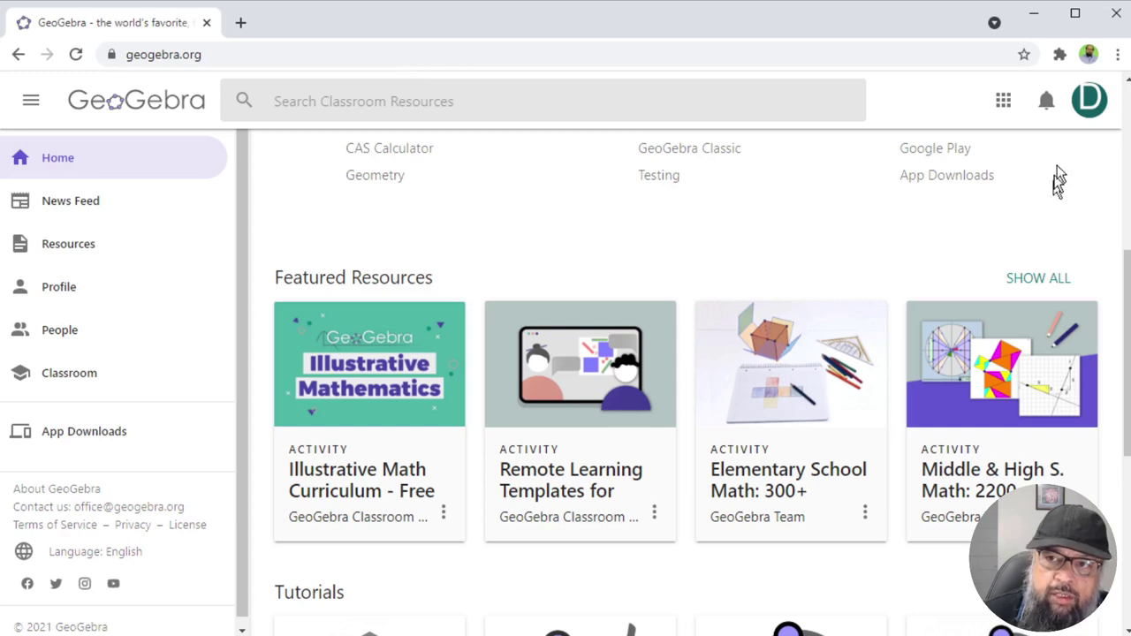
Step: Open the GeoGebra apps list and launch the Graphing Calculator in a new tab
{"action": "left_click", "coordinate": [1005, 106]}
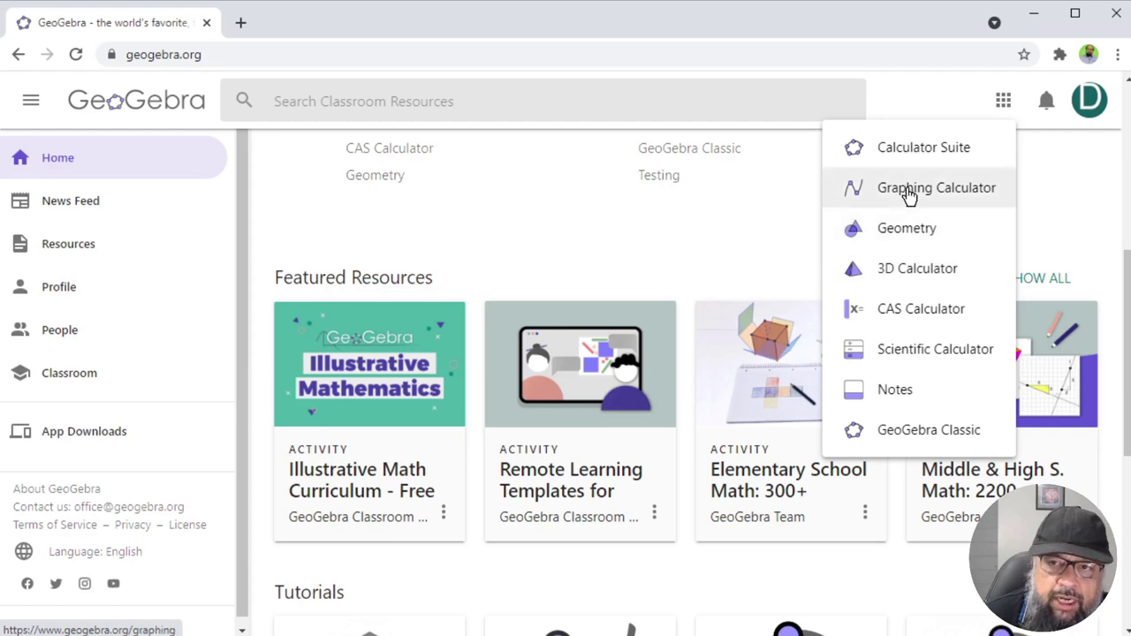
{"action": "left_click", "coordinate": [907, 188]}
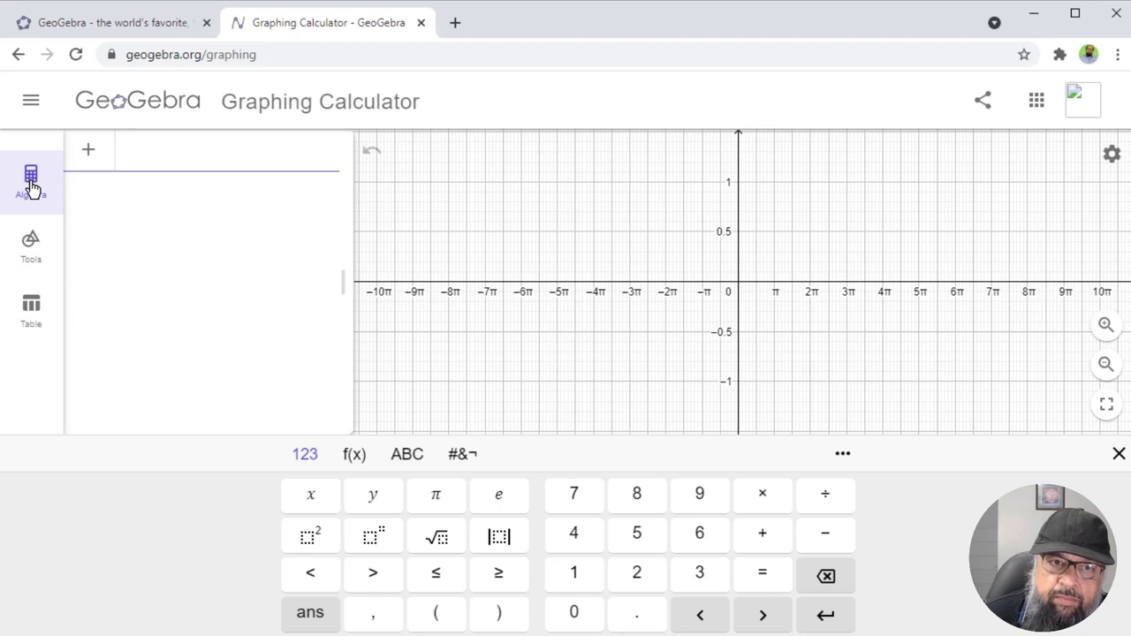
Step: Collapse the algebra panel and keyboard so the blank graph fills the whole window
{"action": "left_click", "coordinate": [42, 182]}
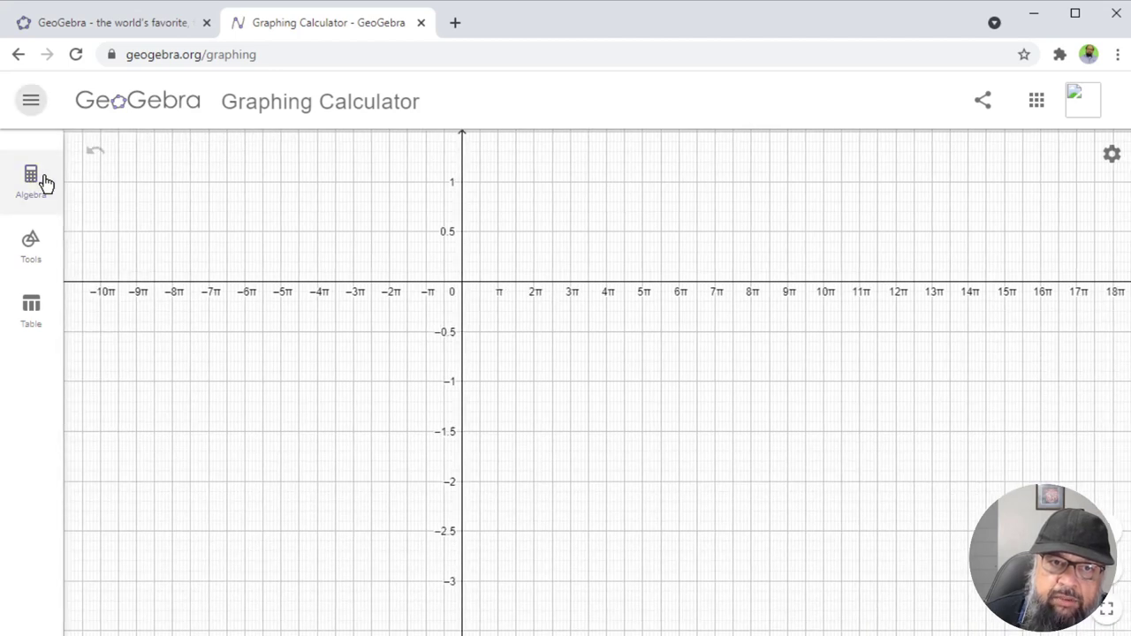
{"action": "left_click", "coordinate": [1111, 159]}
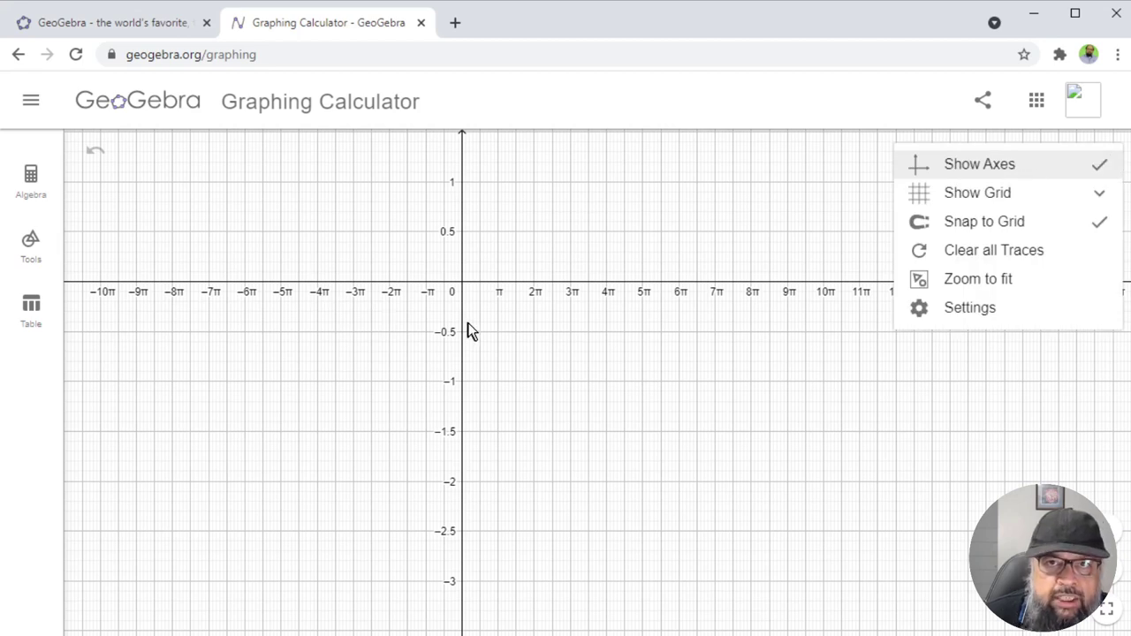
{"action": "left_click", "coordinate": [1000, 165]}
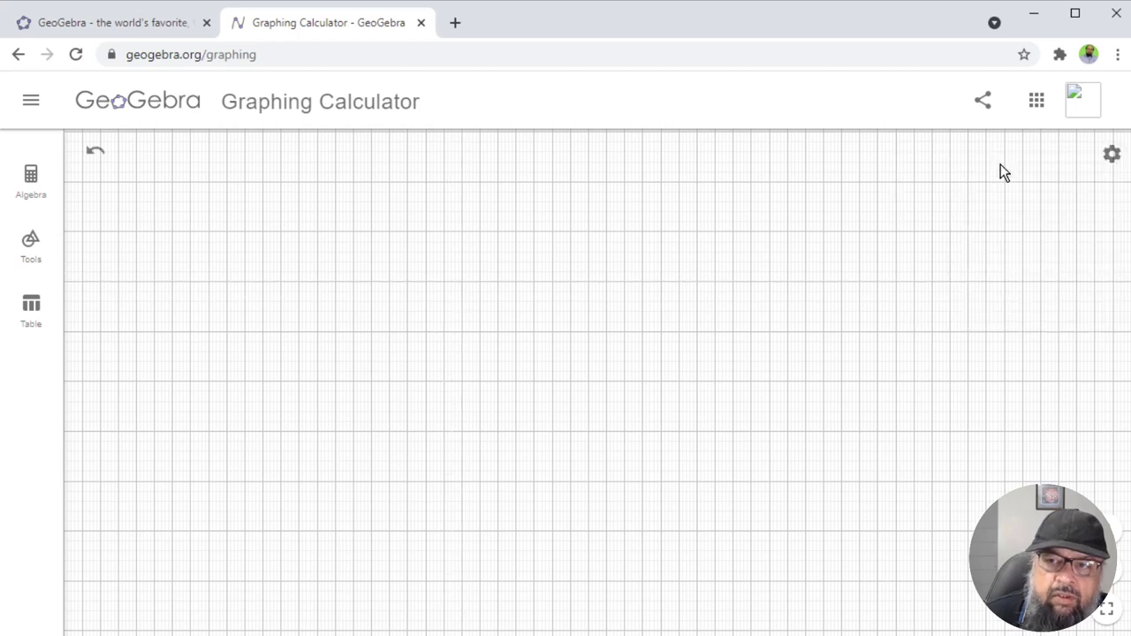
{"action": "right_click", "coordinate": [1000, 164]}
{"action": "left_click", "coordinate": [995, 169]}
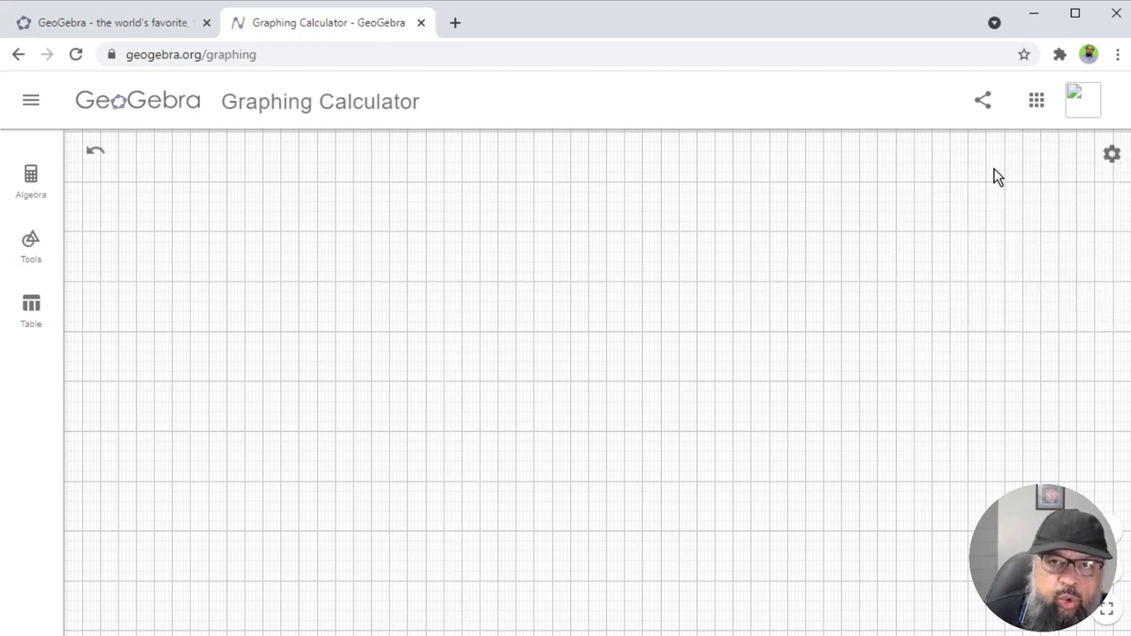
{"action": "right_click", "coordinate": [1024, 175]}
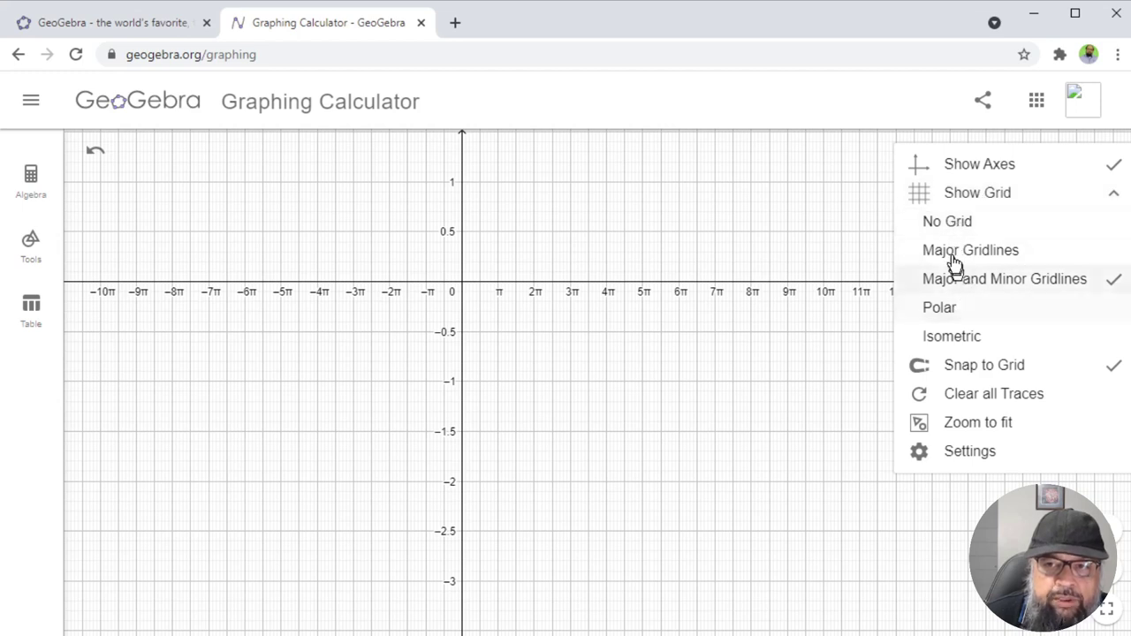
{"action": "left_click", "coordinate": [948, 222]}
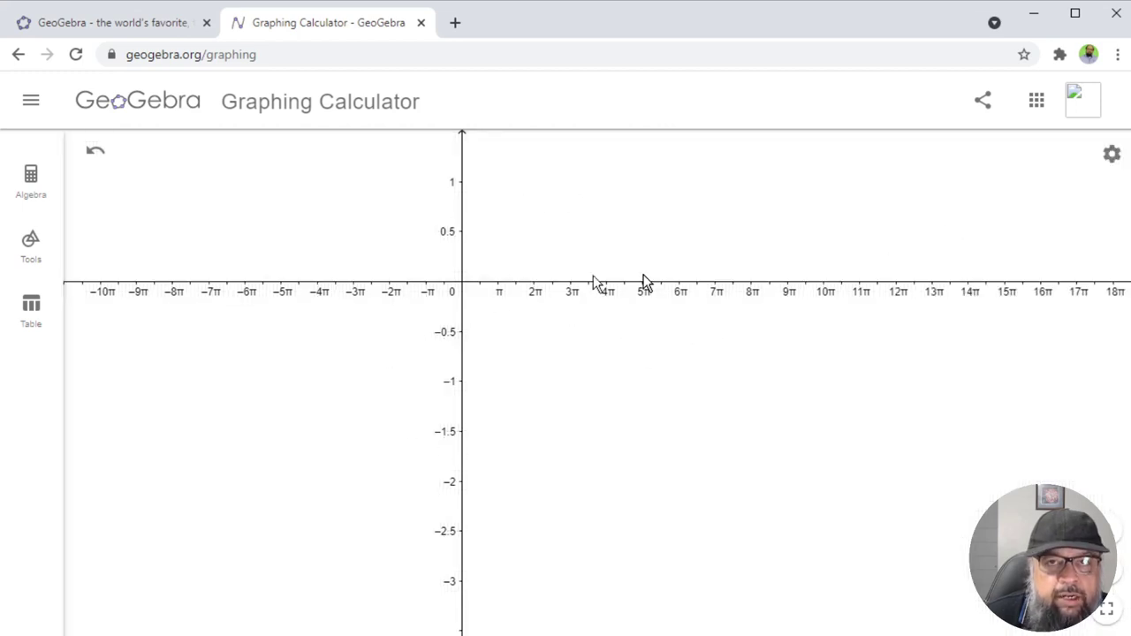
{"action": "right_click", "coordinate": [1022, 291]}
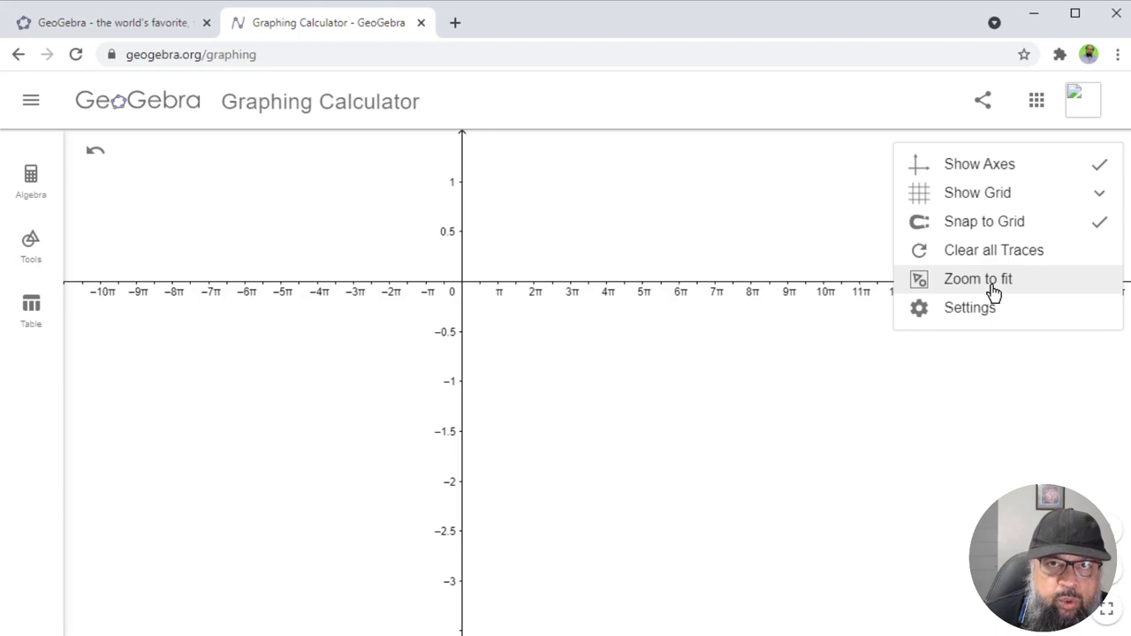
{"action": "left_click", "coordinate": [1072, 194]}
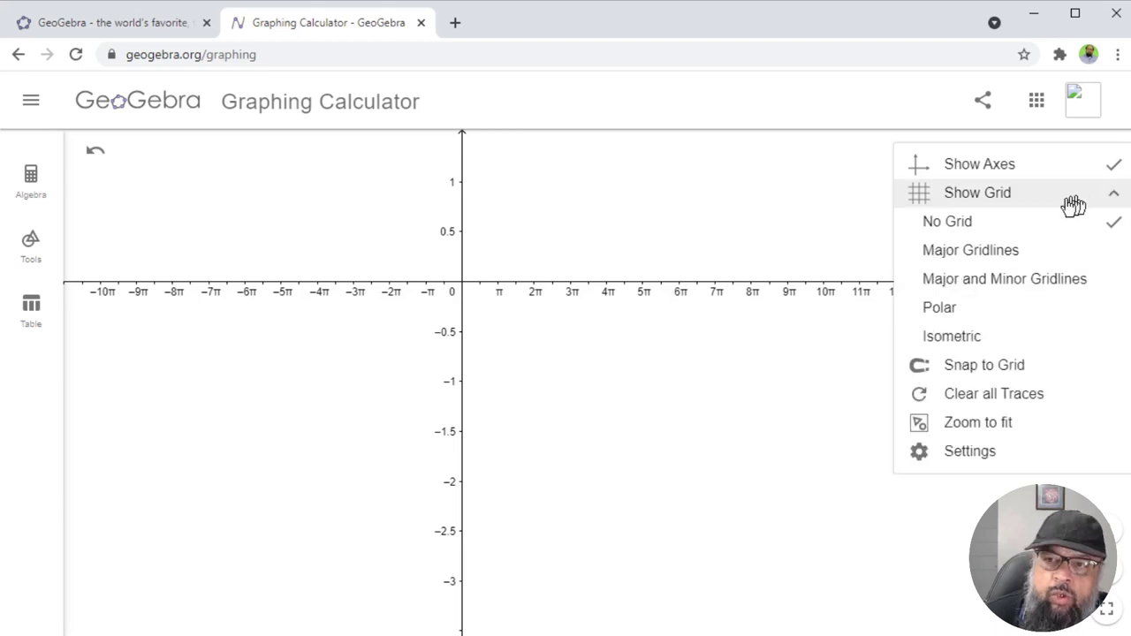
{"action": "left_click", "coordinate": [976, 283]}
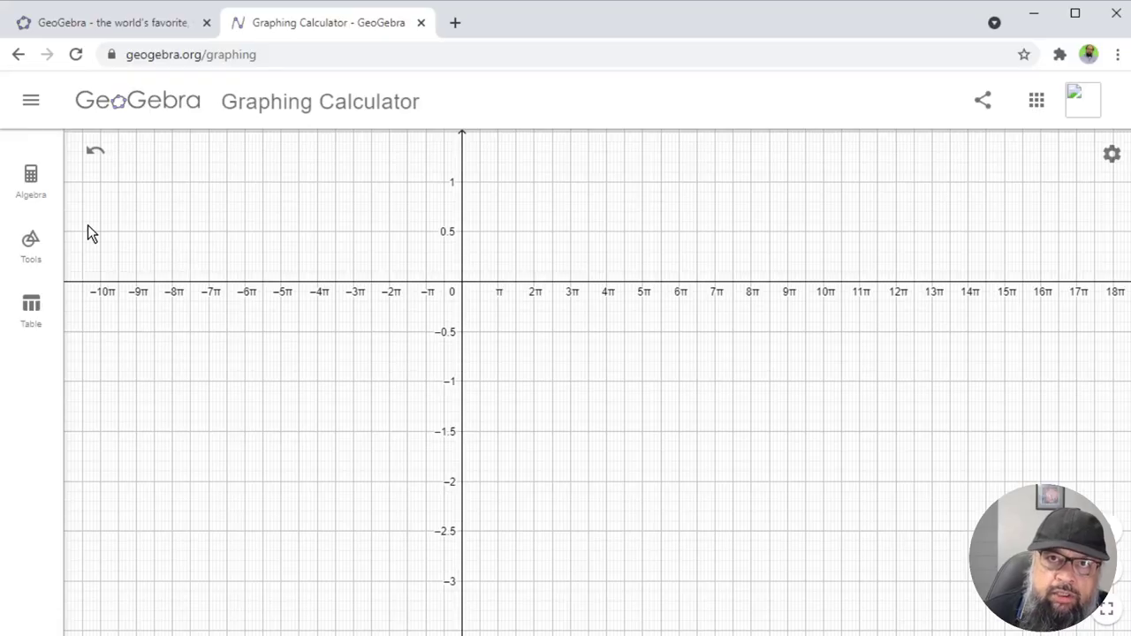
{"action": "left_click", "coordinate": [30, 179]}
Step: Enter x^2 to graph f(x) = x² as a parabola through the origin
{"action": "left_click", "coordinate": [183, 159]}
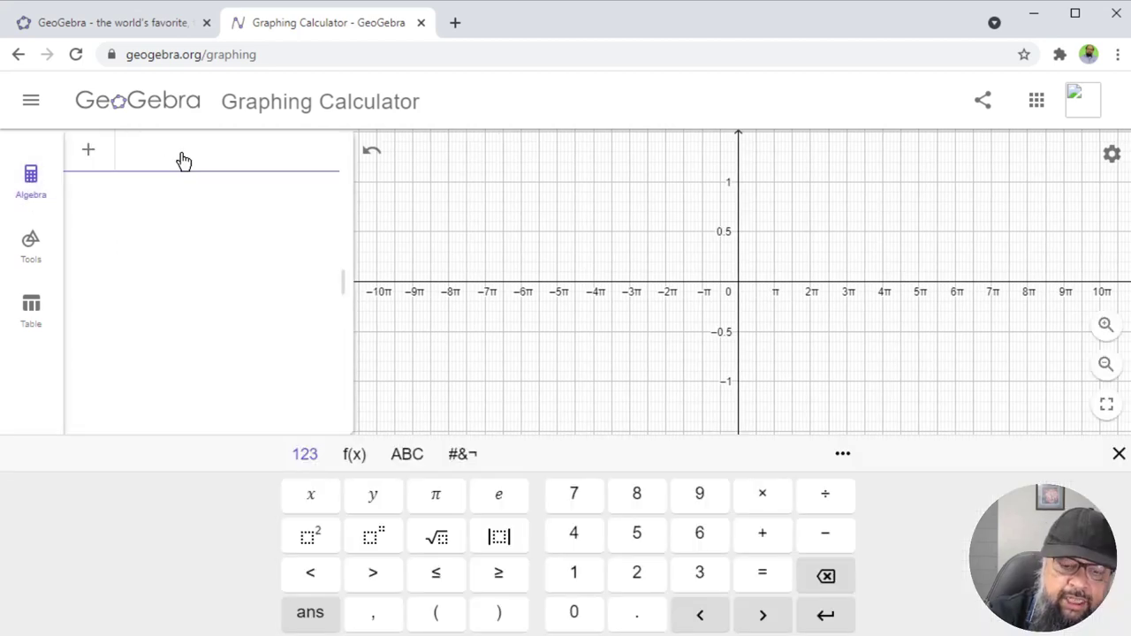
{"action": "type", "text": "x"}
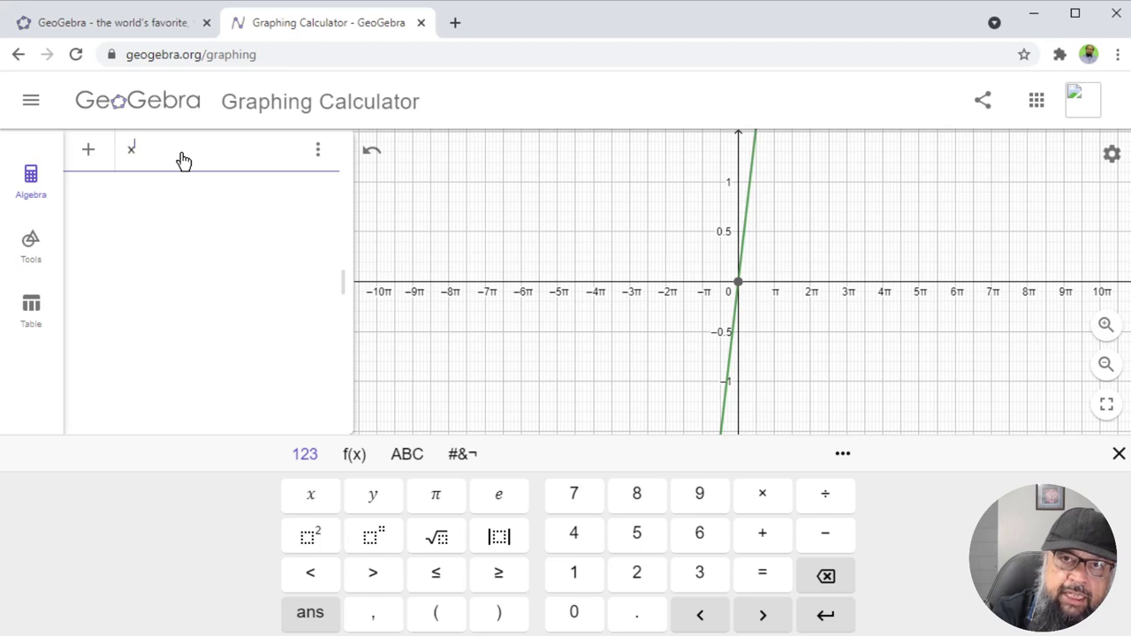
{"action": "type", "text": "^2"}
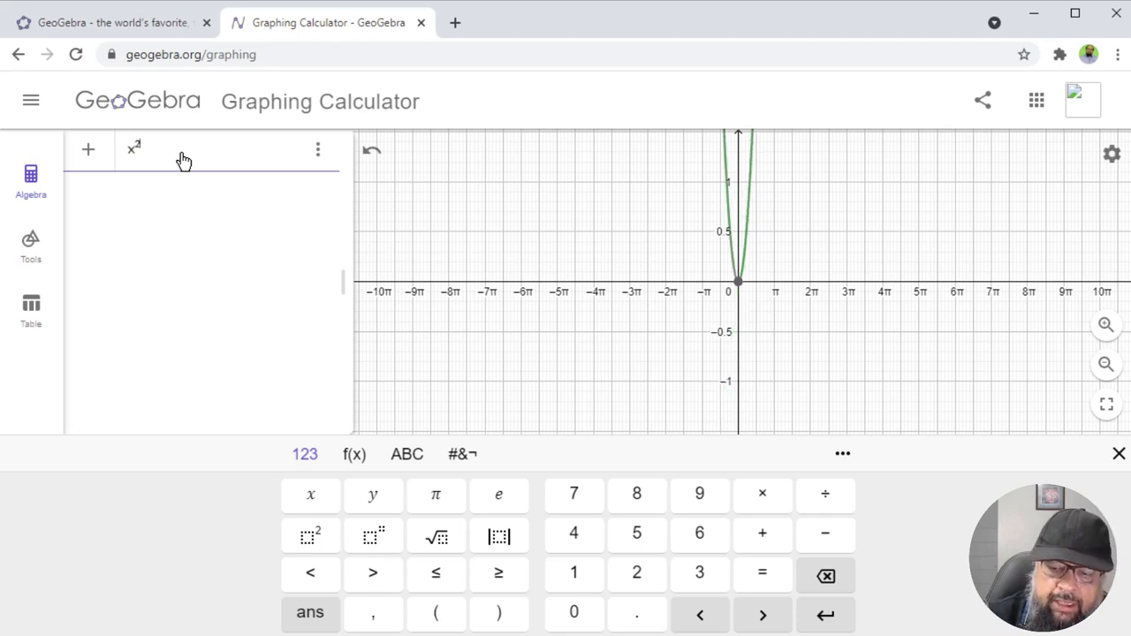
{"action": "key", "text": "Return"}
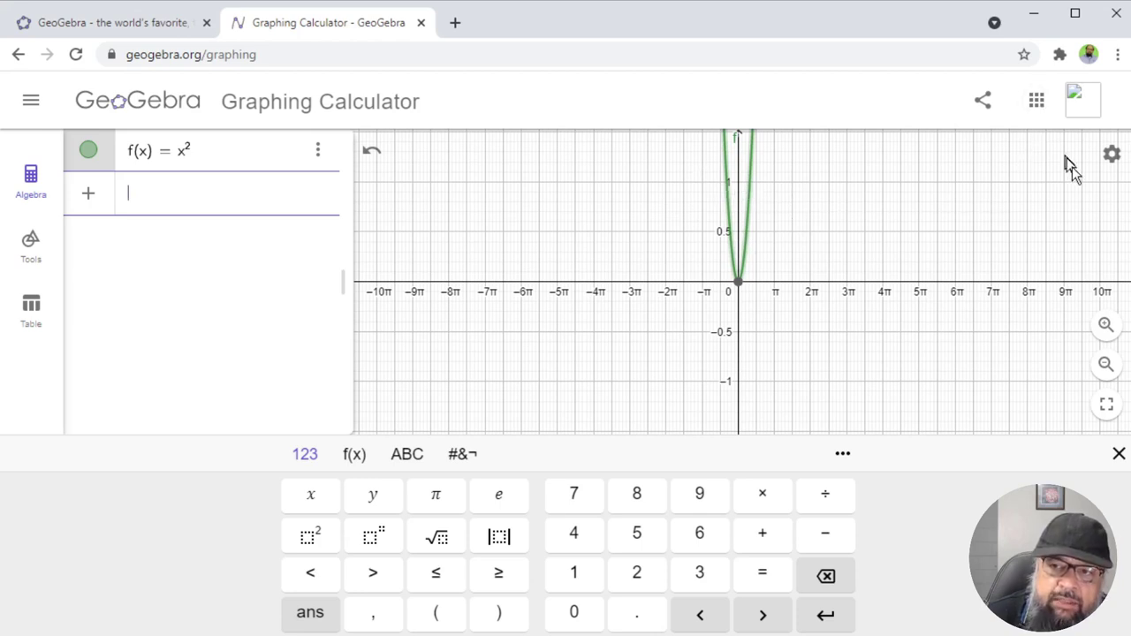
Step: Zoom to fit so the full f(x) = x² parabola shows, with the y-axis reaching about 1200
{"action": "right_click", "coordinate": [933, 189]}
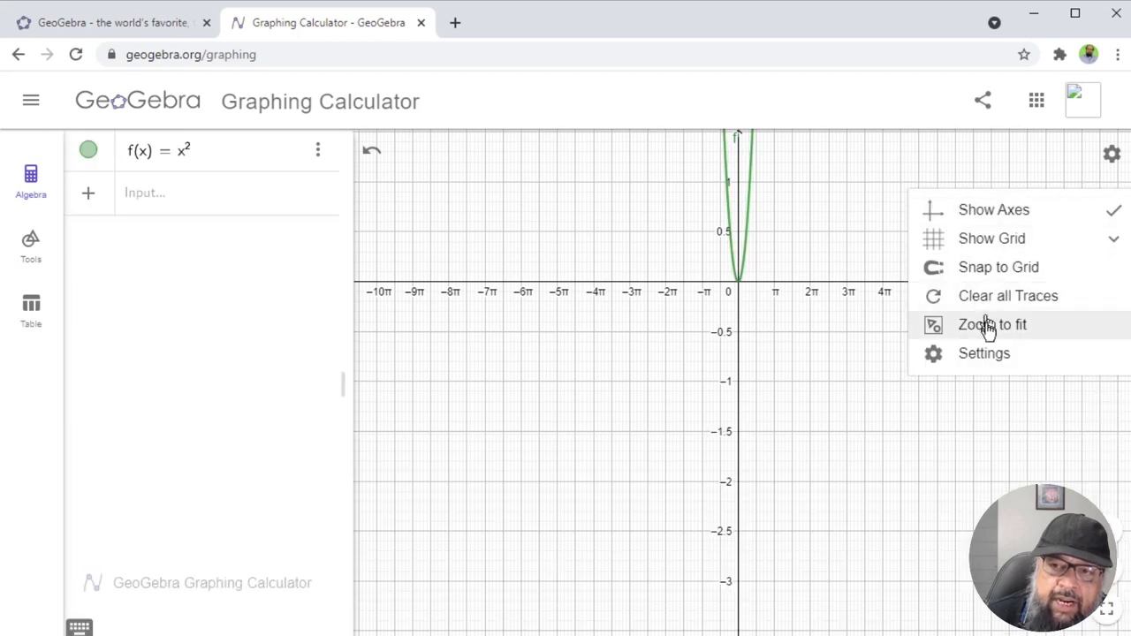
{"action": "left_click", "coordinate": [989, 336]}
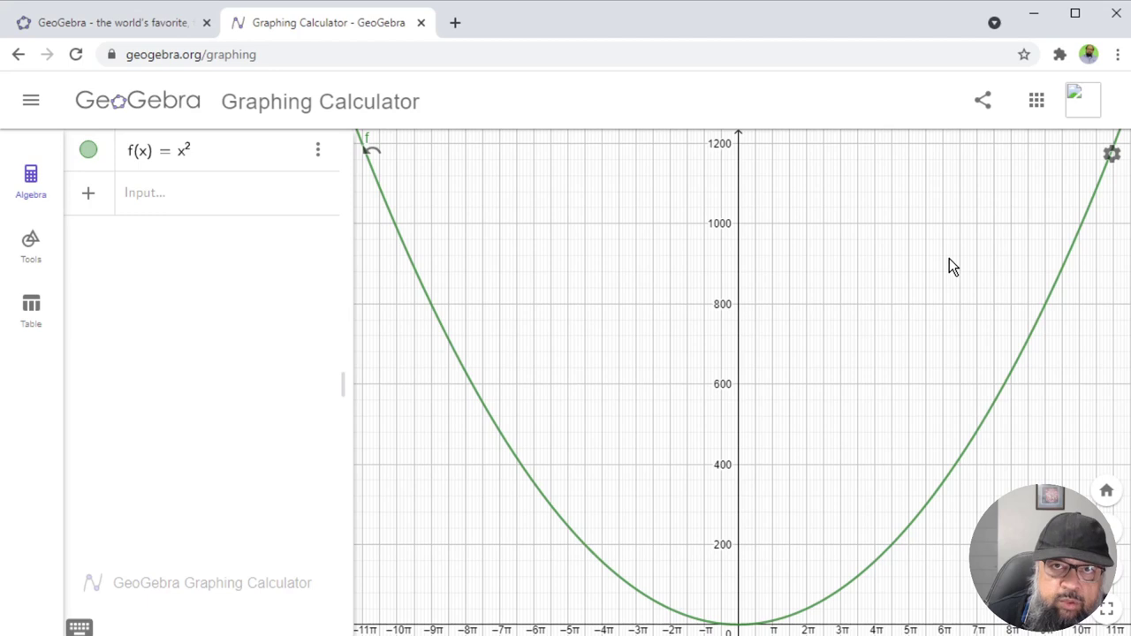
Step: Rescale the axes so y reaches about 4000 and x spans roughly −50π to 20π
{"action": "scroll", "coordinate": [829, 260], "scroll_direction": "down", "scroll_amount": 10}
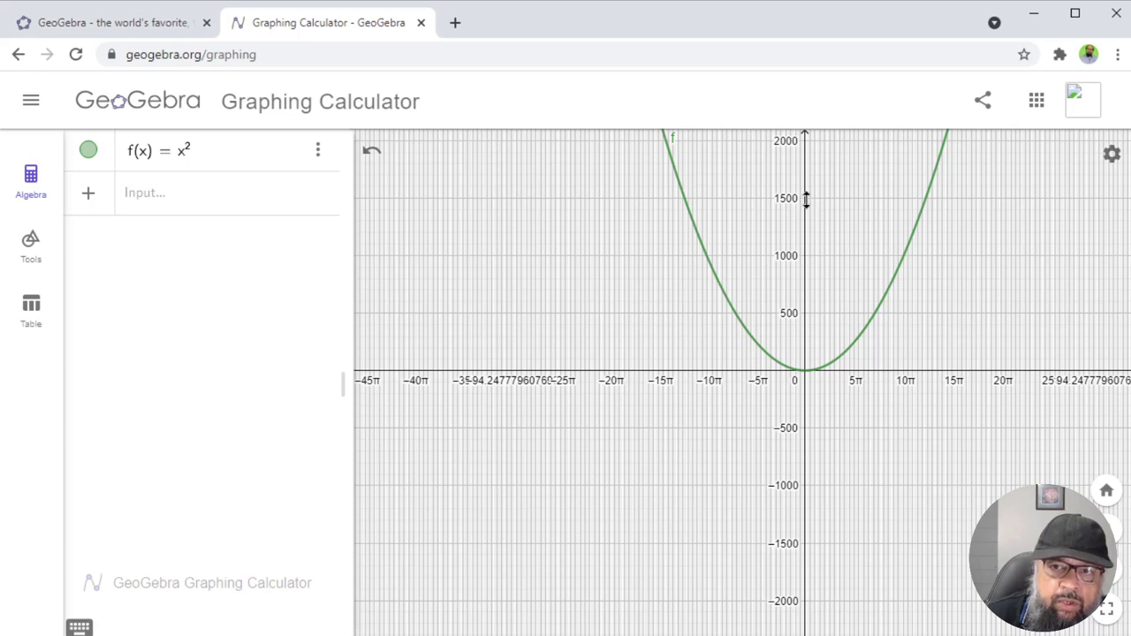
{"action": "left_click_drag", "start_coordinate": [806, 200], "coordinate": [805, 127]}
{"action": "left_click_drag", "start_coordinate": [805, 215], "coordinate": [803, 129]}
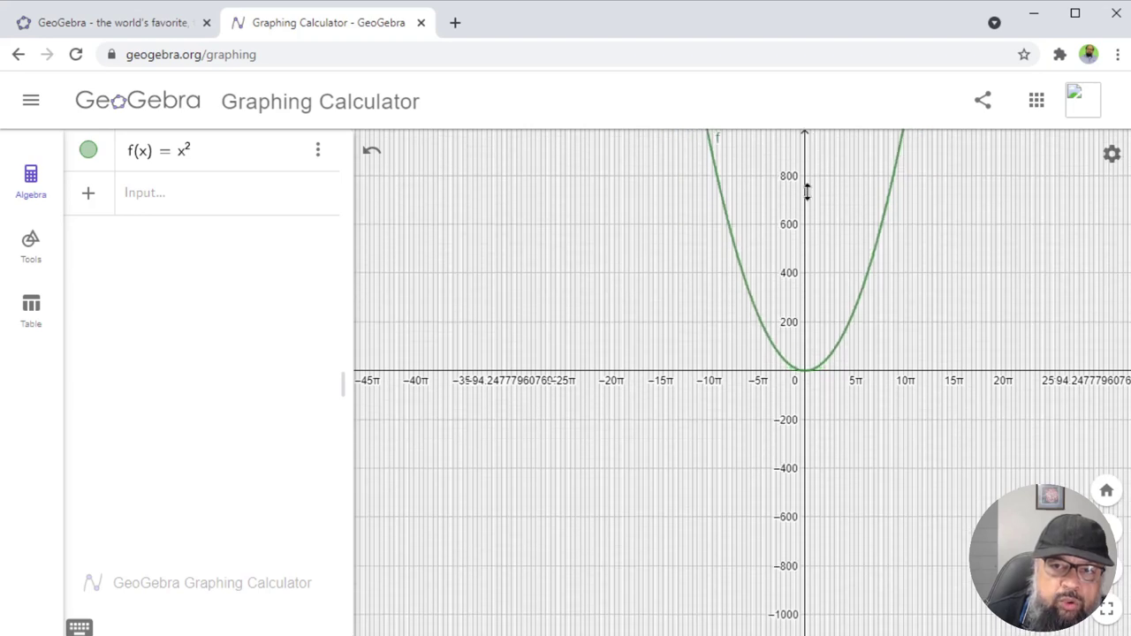
{"action": "left_click_drag", "start_coordinate": [803, 189], "coordinate": [808, 277]}
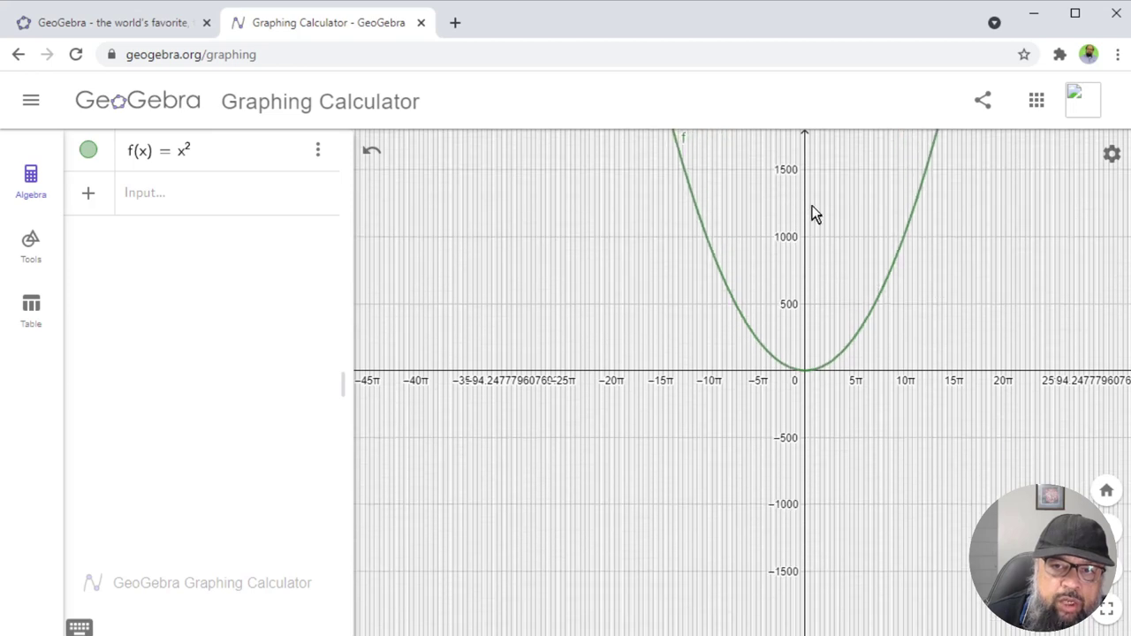
{"action": "left_click_drag", "start_coordinate": [806, 181], "coordinate": [803, 298]}
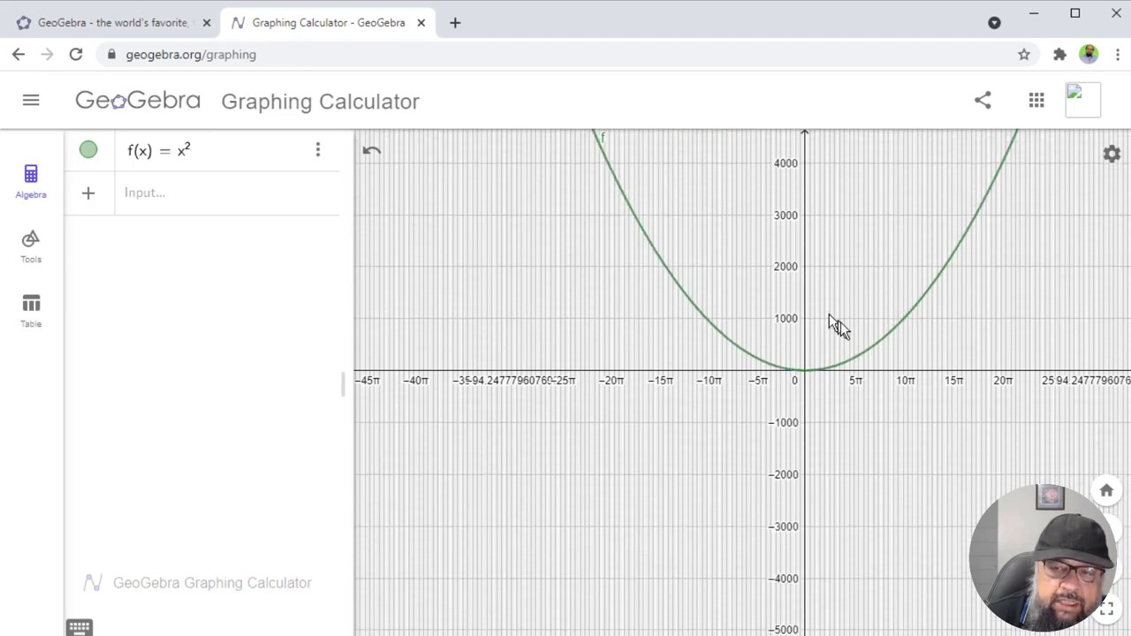
{"action": "mouse_move", "coordinate": [923, 371]}
{"action": "left_mouse_down"}
{"action": "mouse_move", "coordinate": [840, 371]}
{"action": "mouse_move", "coordinate": [1016, 348]}
{"action": "mouse_move", "coordinate": [880, 359]}
{"action": "mouse_move", "coordinate": [911, 355]}
{"action": "left_mouse_up"}
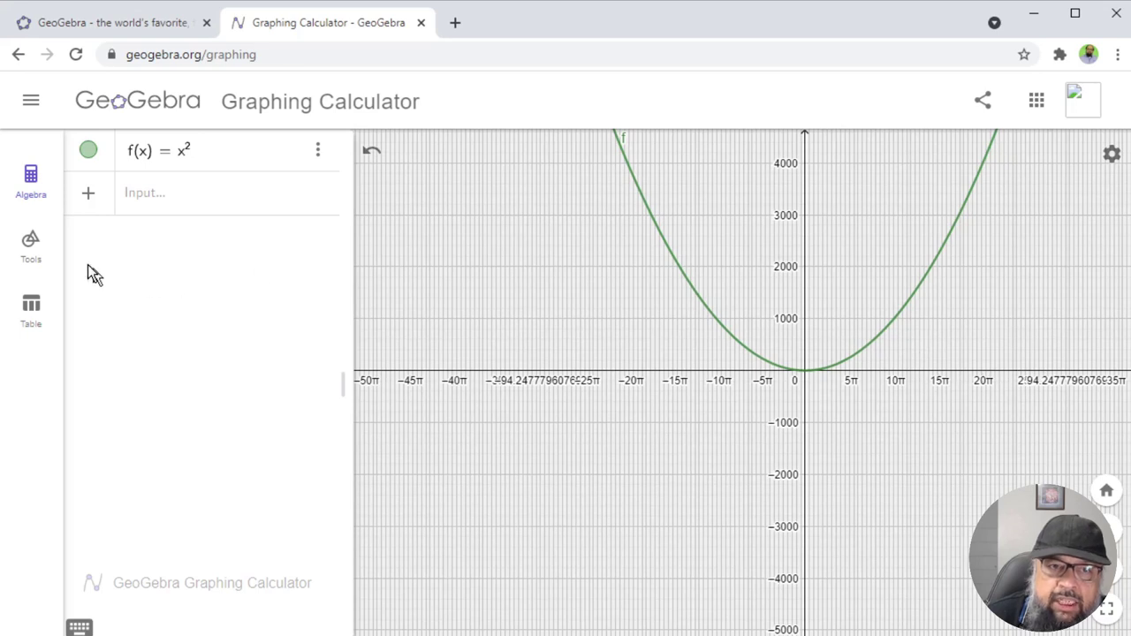
Step: Use the Extremum tool on the parabola to mark its vertex as point A at (0, 0)
{"action": "left_click", "coordinate": [33, 247]}
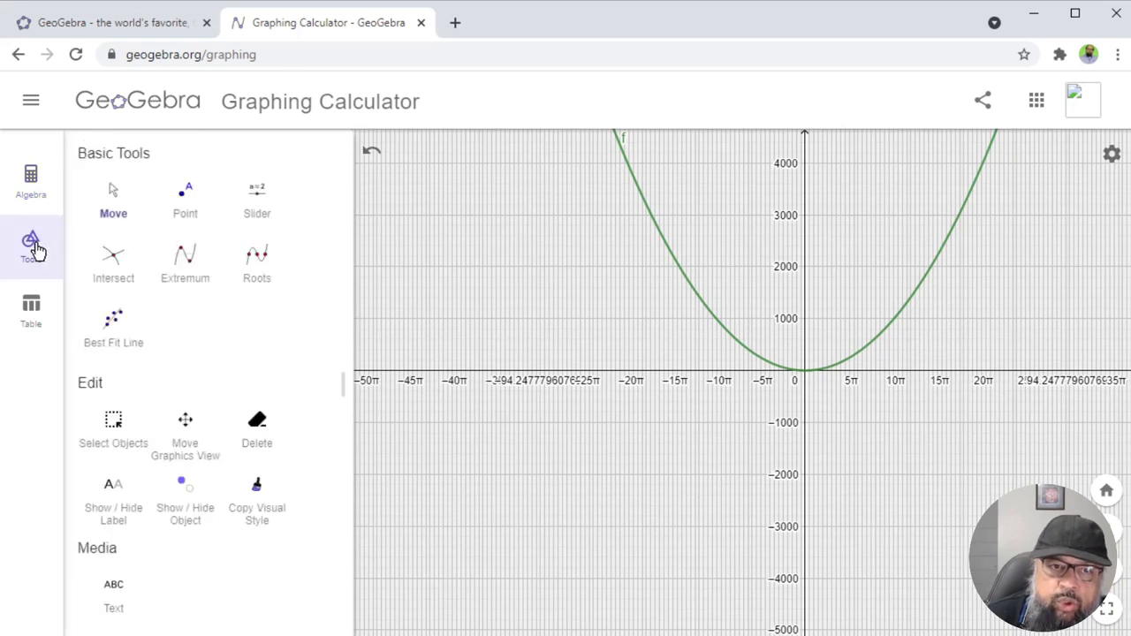
{"action": "scroll", "coordinate": [311, 303], "scroll_direction": "down", "scroll_amount": 5}
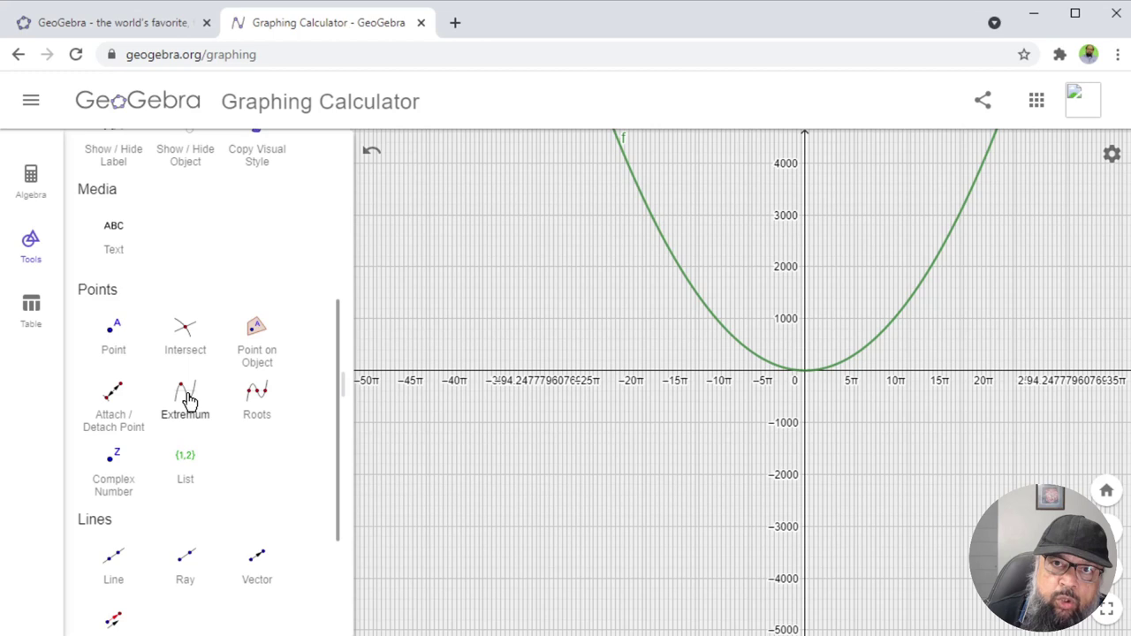
{"action": "left_click", "coordinate": [188, 400]}
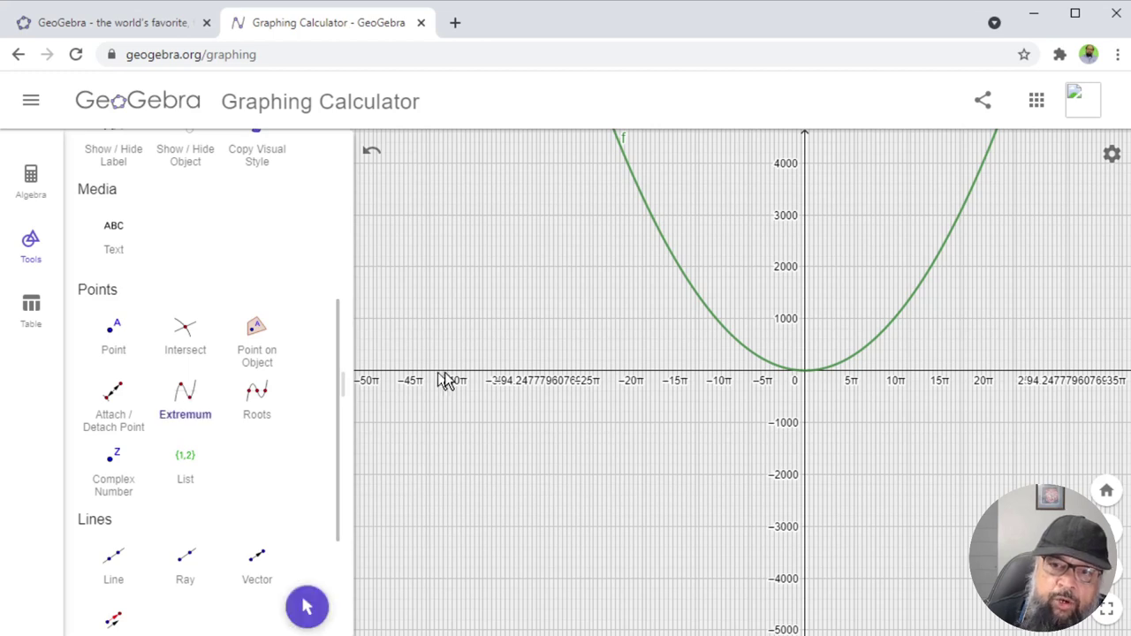
{"action": "left_click", "coordinate": [719, 329]}
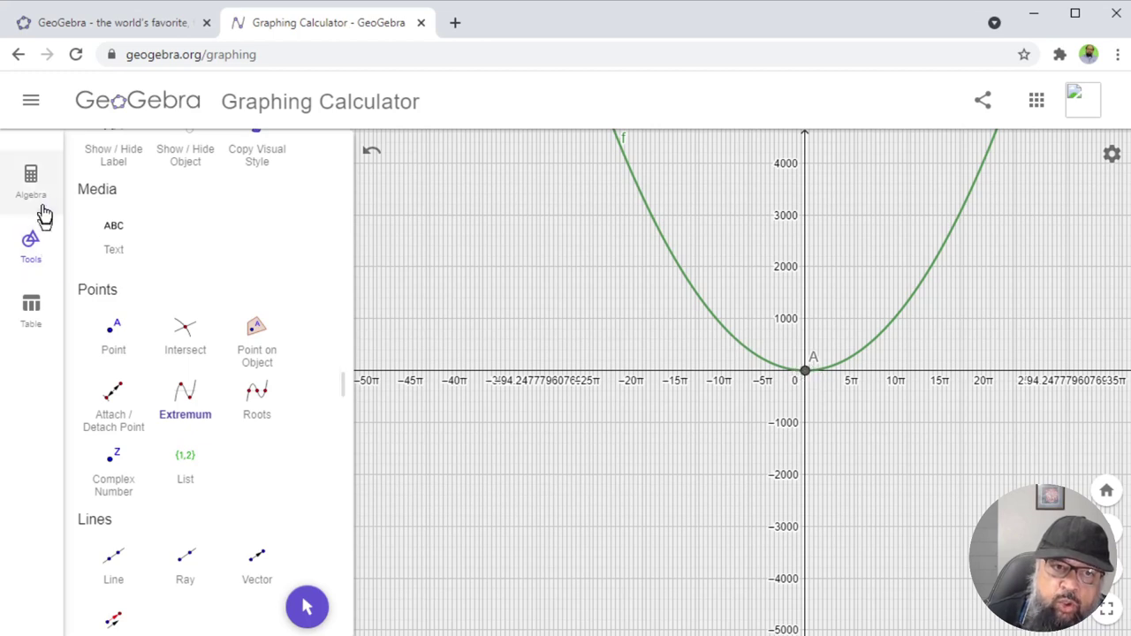
{"action": "left_click", "coordinate": [33, 181]}
Step: Graph g(x) = x³ and add its extremum point B, which comes out undefined
{"action": "left_click", "coordinate": [159, 270]}
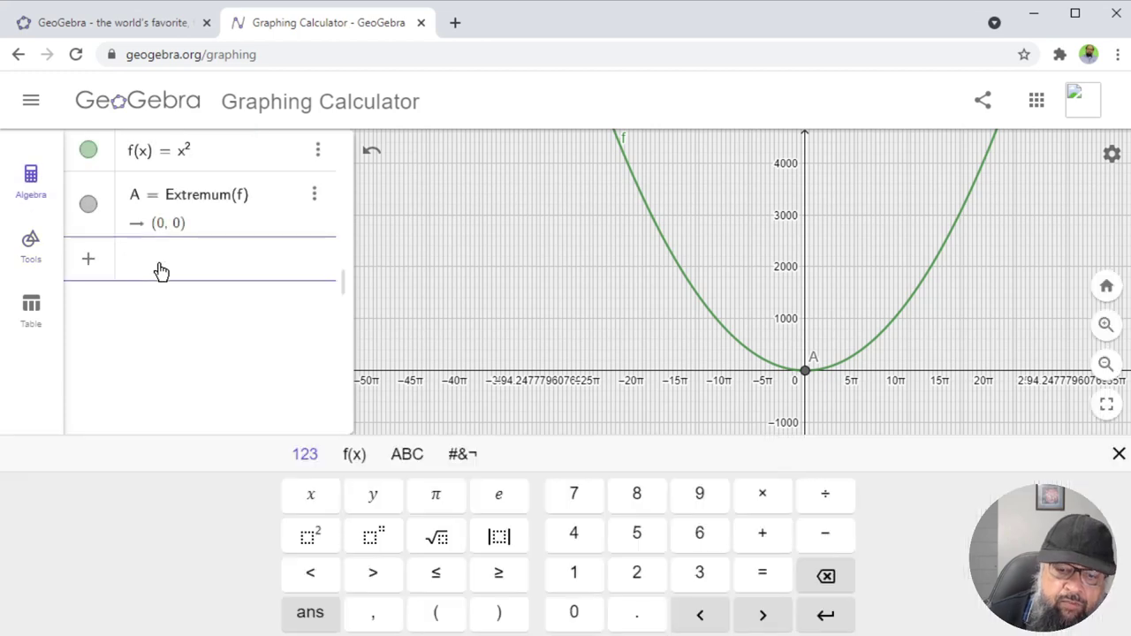
{"action": "type", "text": "x"}
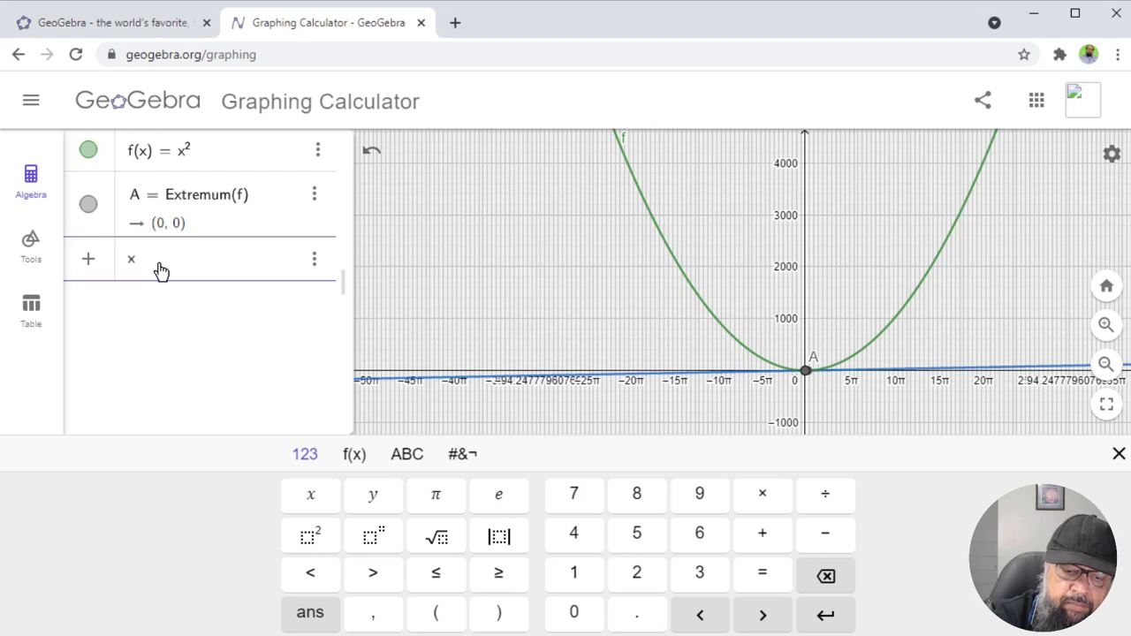
{"action": "type", "text": "^3"}
{"action": "key", "text": "Return"}
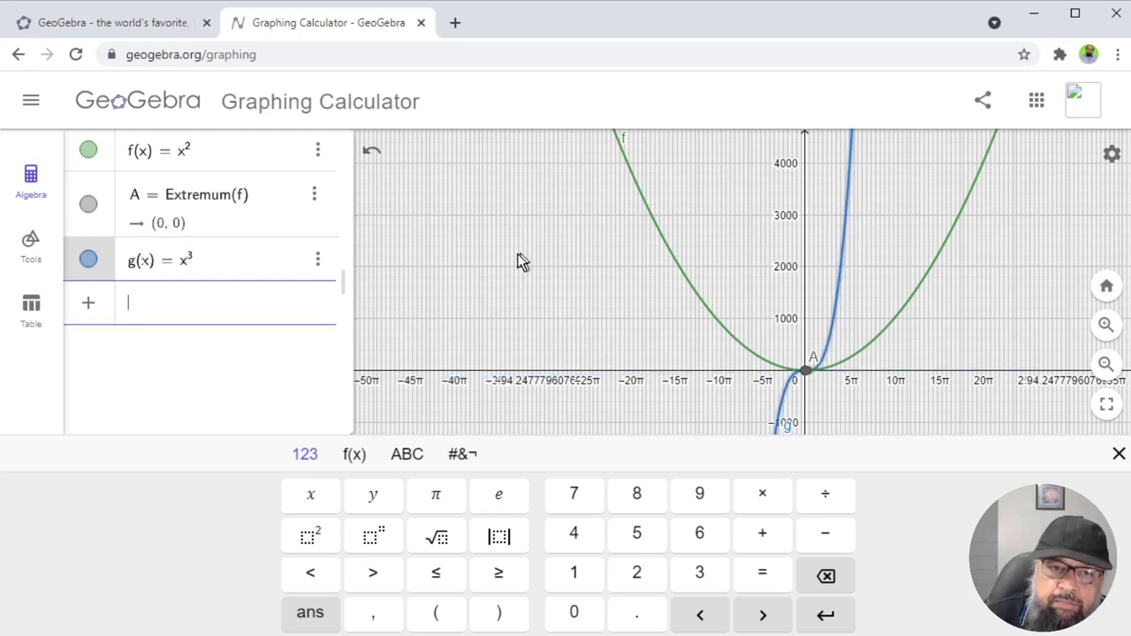
{"action": "left_click", "coordinate": [29, 246]}
Step: Switch back to the Move tool and pan the graph view slightly
{"action": "left_click", "coordinate": [30, 245]}
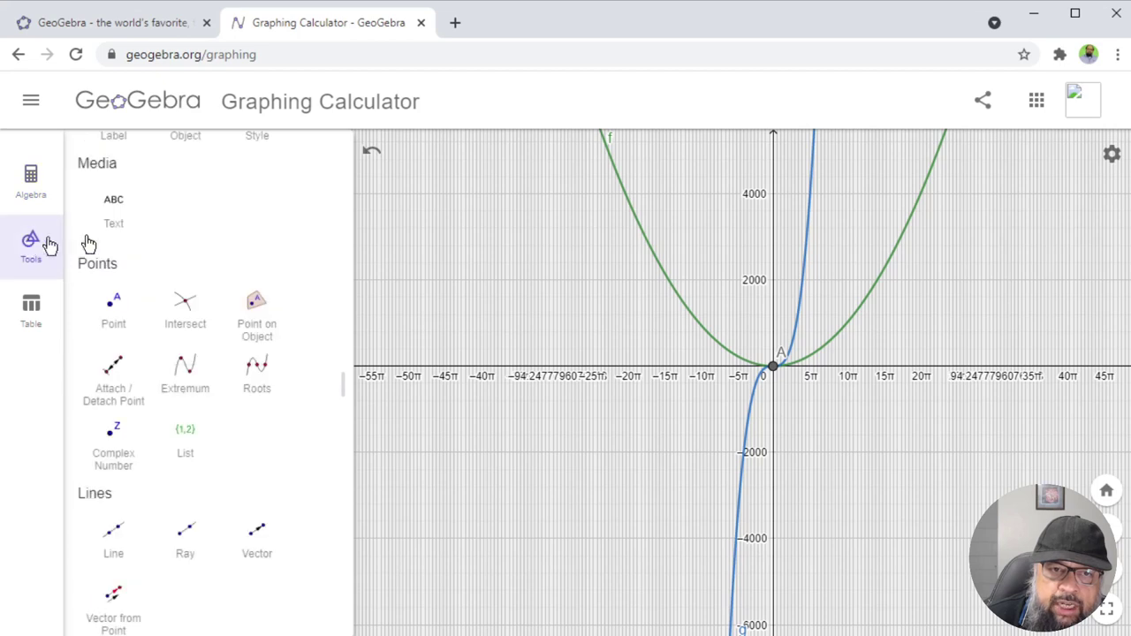
{"action": "scroll", "coordinate": [309, 310], "scroll_direction": "up", "scroll_amount": 3}
{"action": "scroll", "coordinate": [298, 305], "scroll_direction": "up", "scroll_amount": 1}
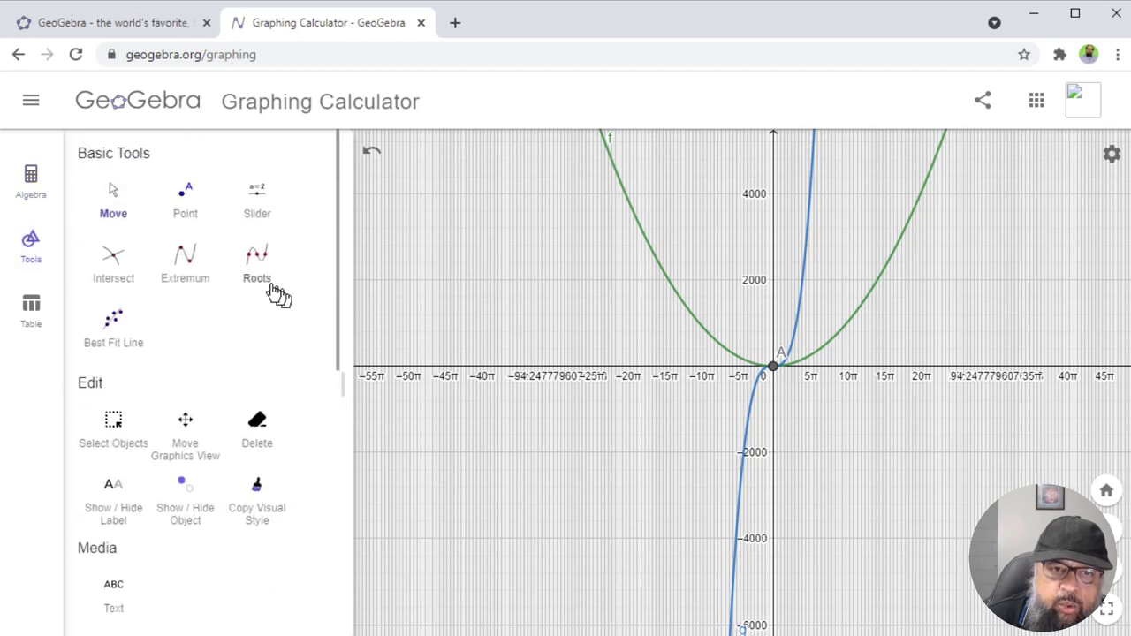
{"action": "left_click", "coordinate": [114, 201]}
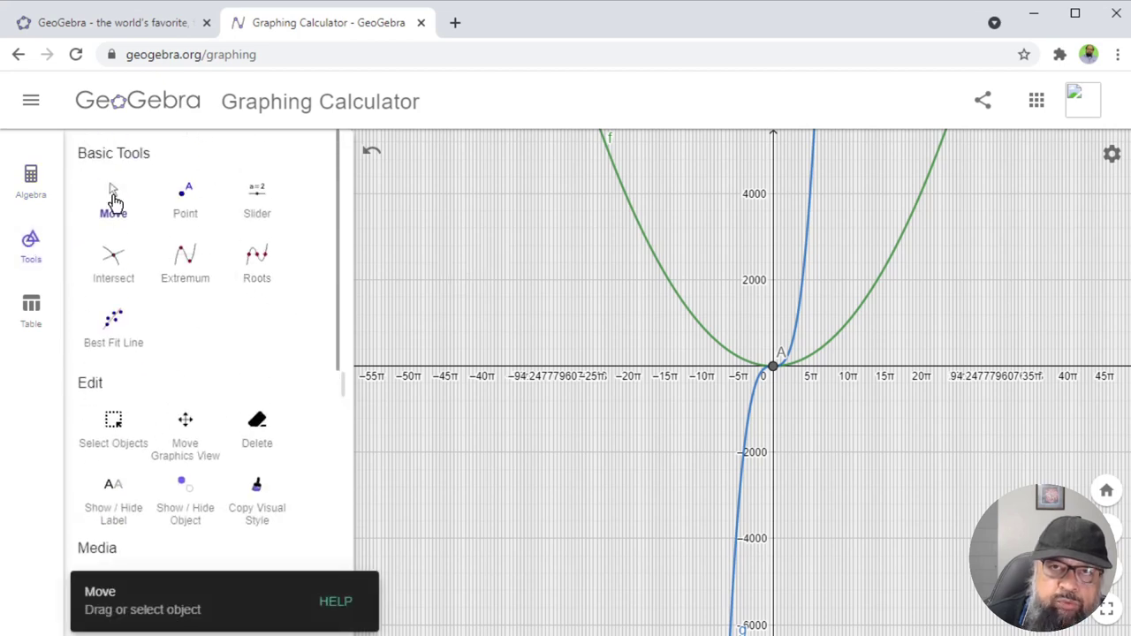
{"action": "mouse_move", "coordinate": [490, 333]}
{"action": "left_mouse_down"}
{"action": "mouse_move", "coordinate": [690, 325]}
{"action": "mouse_move", "coordinate": [442, 341]}
{"action": "mouse_move", "coordinate": [492, 341]}
{"action": "left_mouse_up"}
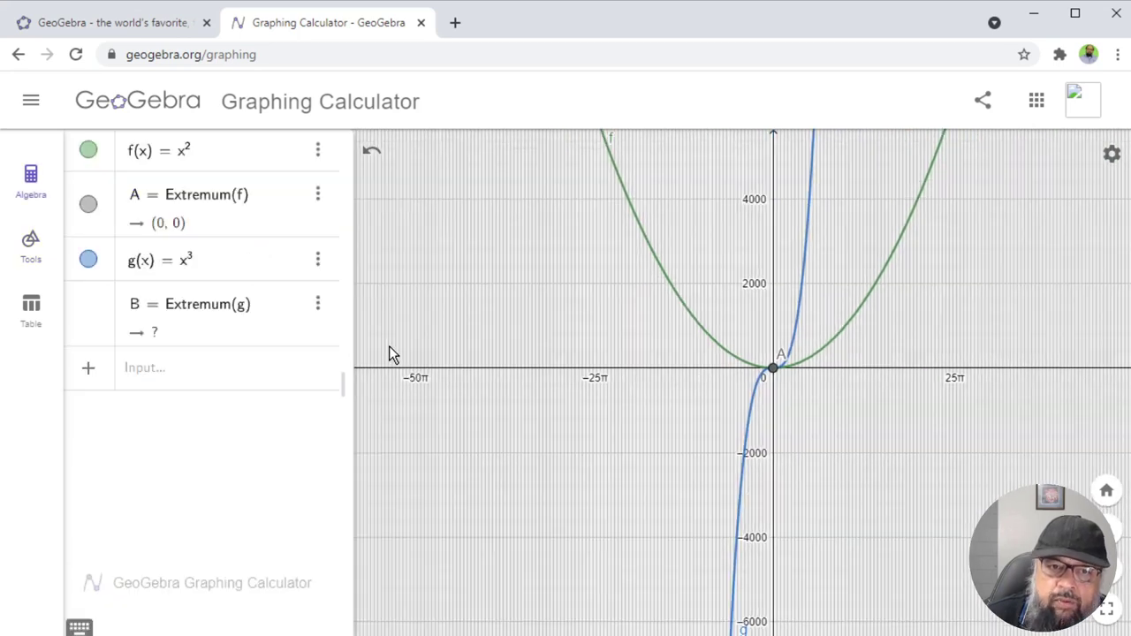
Step: Delete f(x) and g(x) along with their extremum points A and B
{"action": "left_click", "coordinate": [318, 151]}
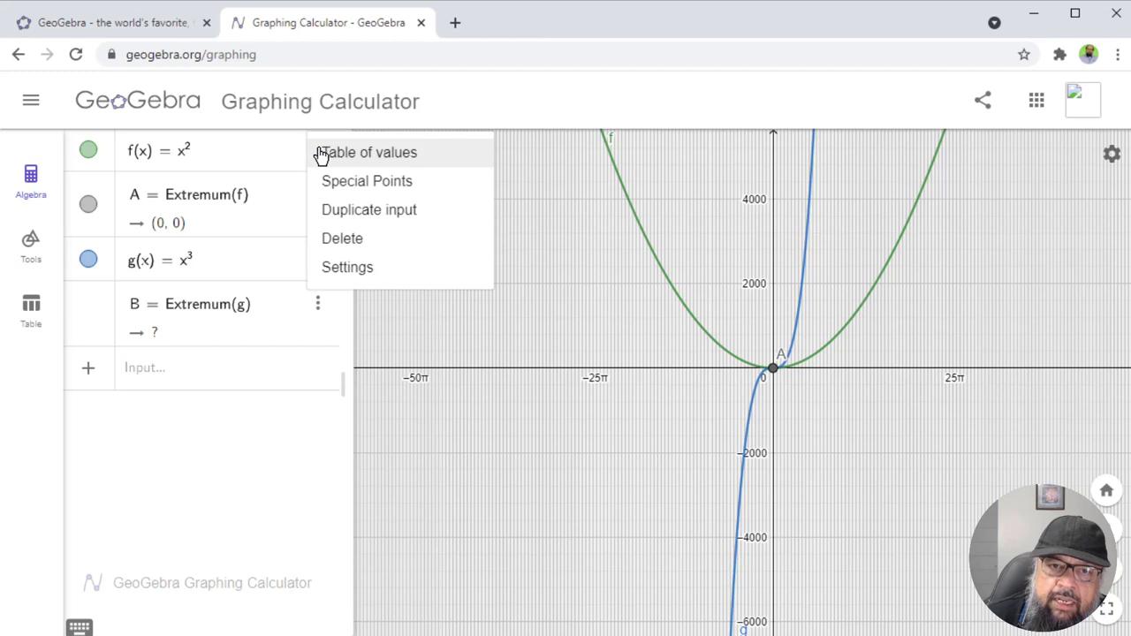
{"action": "left_click", "coordinate": [341, 238]}
{"action": "left_click", "coordinate": [317, 152]}
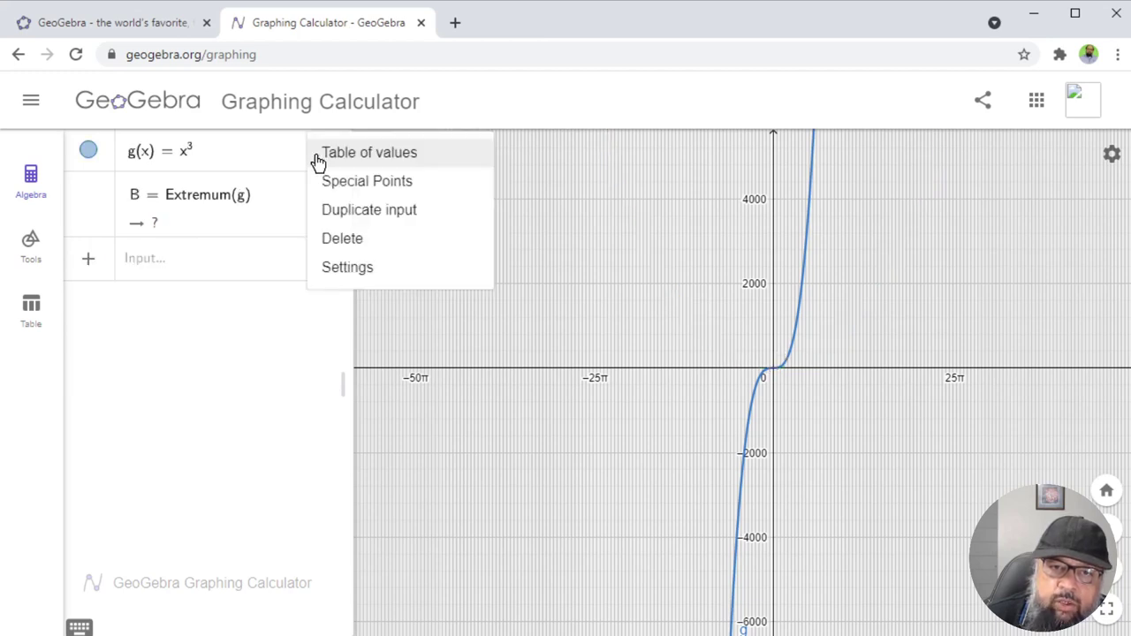
{"action": "left_click", "coordinate": [342, 238]}
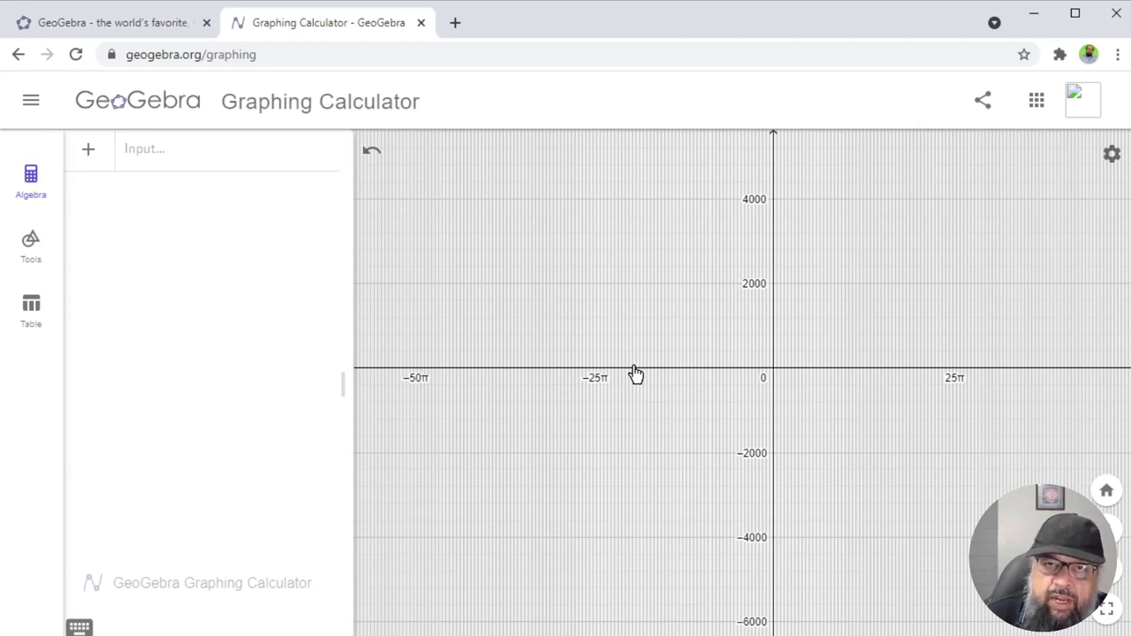
Step: Graph sin(x) and zoom to fit so the curve spans y from −1 to 1
{"action": "left_click", "coordinate": [214, 150]}
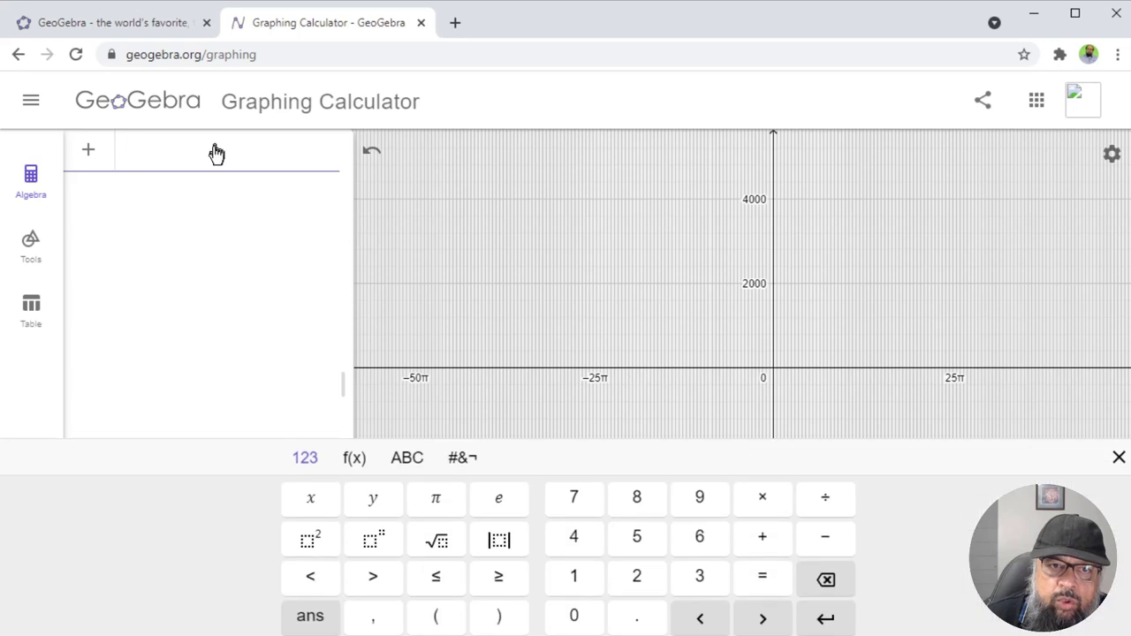
{"action": "type", "text": "sin(x)"}
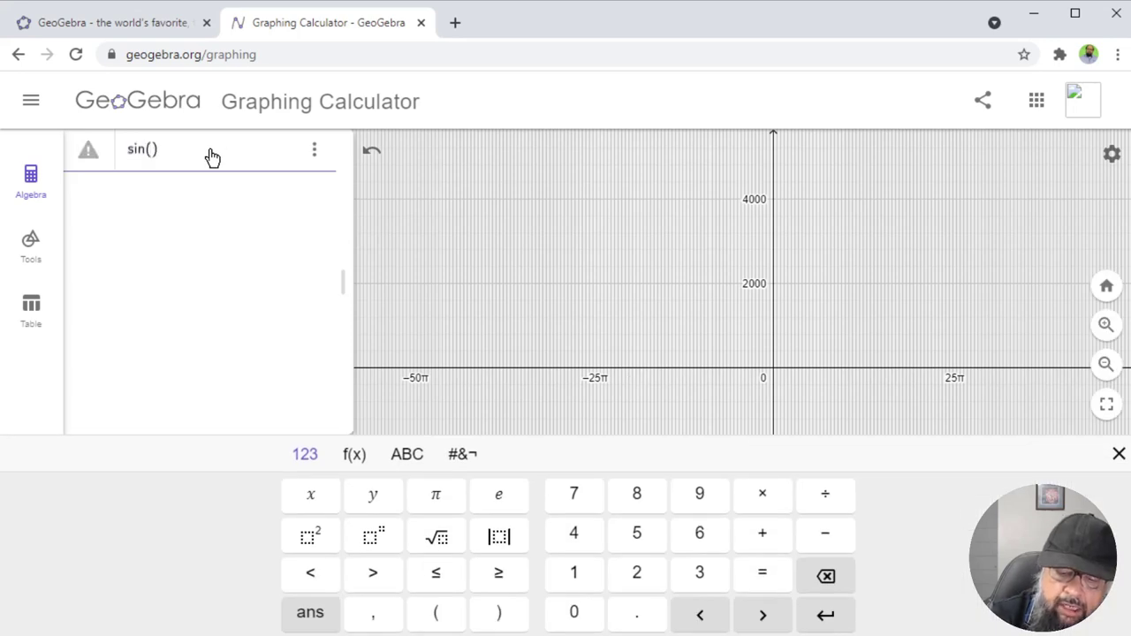
{"action": "key", "text": "Return"}
{"action": "right_click", "coordinate": [954, 224]}
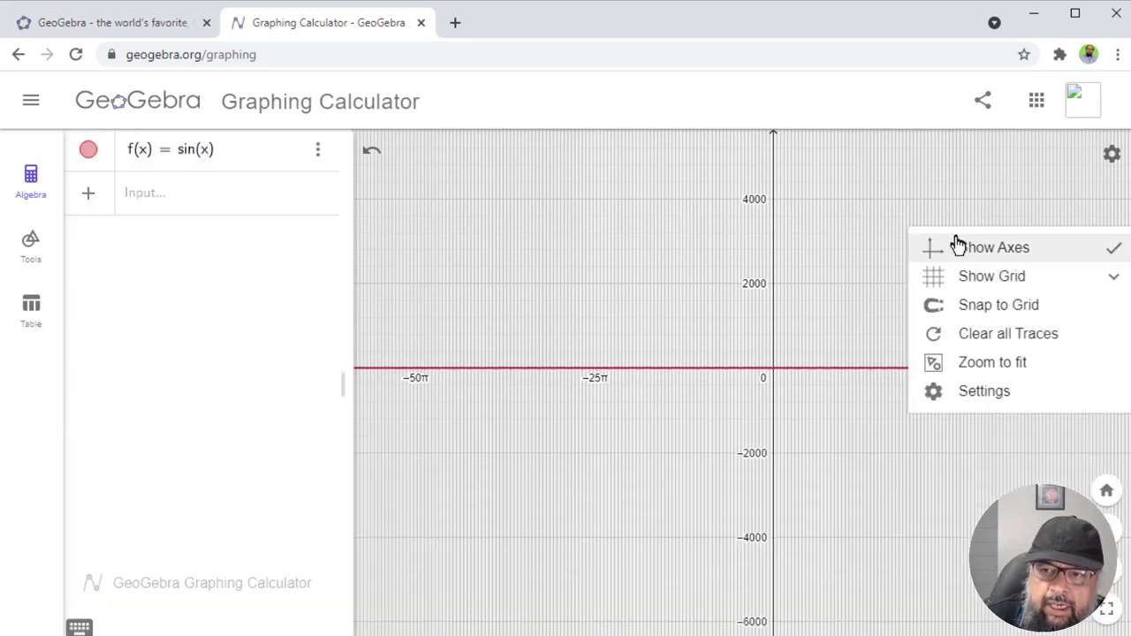
{"action": "left_click", "coordinate": [980, 364]}
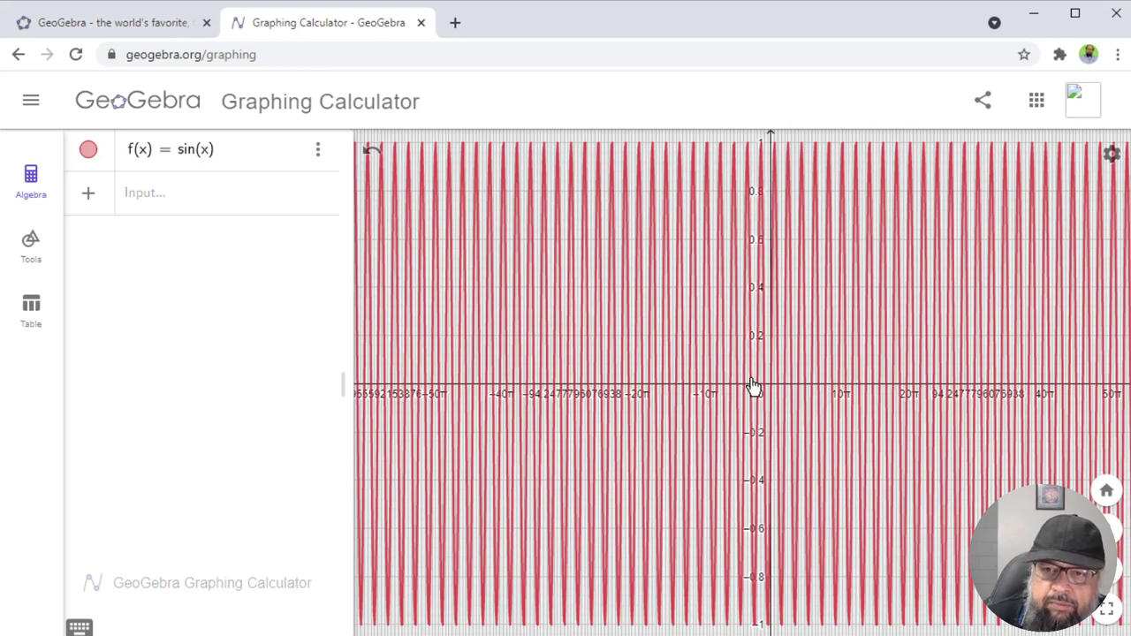
Step: Drag the x-axis until the sine wave shows from about −7π/2 to 3π
{"action": "mouse_move", "coordinate": [760, 386]}
{"action": "left_mouse_down"}
{"action": "mouse_move", "coordinate": [868, 383]}
{"action": "mouse_move", "coordinate": [715, 396]}
{"action": "mouse_move", "coordinate": [866, 391]}
{"action": "mouse_move", "coordinate": [883, 387]}
{"action": "mouse_move", "coordinate": [830, 377]}
{"action": "mouse_move", "coordinate": [1012, 364]}
{"action": "mouse_move", "coordinate": [754, 383]}
{"action": "left_mouse_up"}
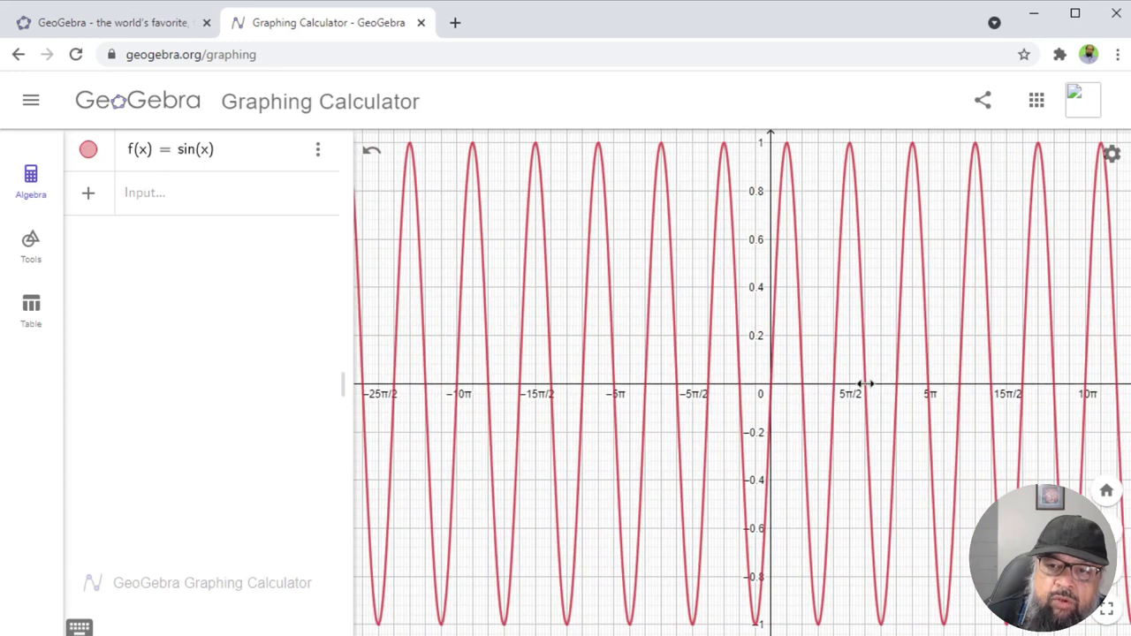
{"action": "left_click_drag", "start_coordinate": [901, 389], "coordinate": [821, 383]}
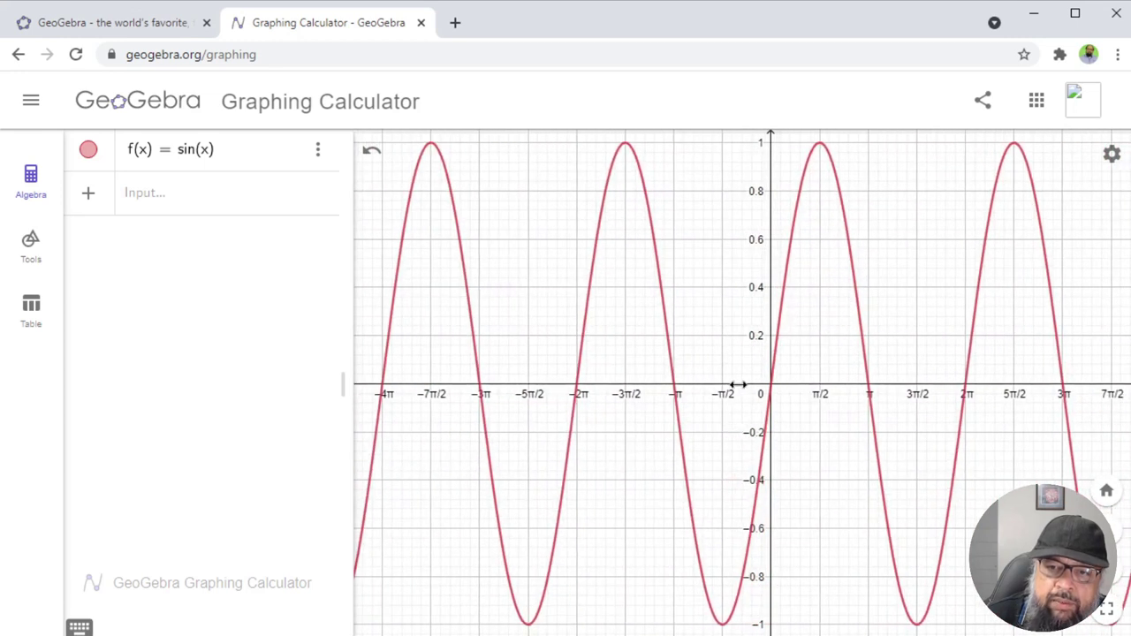
{"action": "left_click_drag", "start_coordinate": [732, 383], "coordinate": [760, 385]}
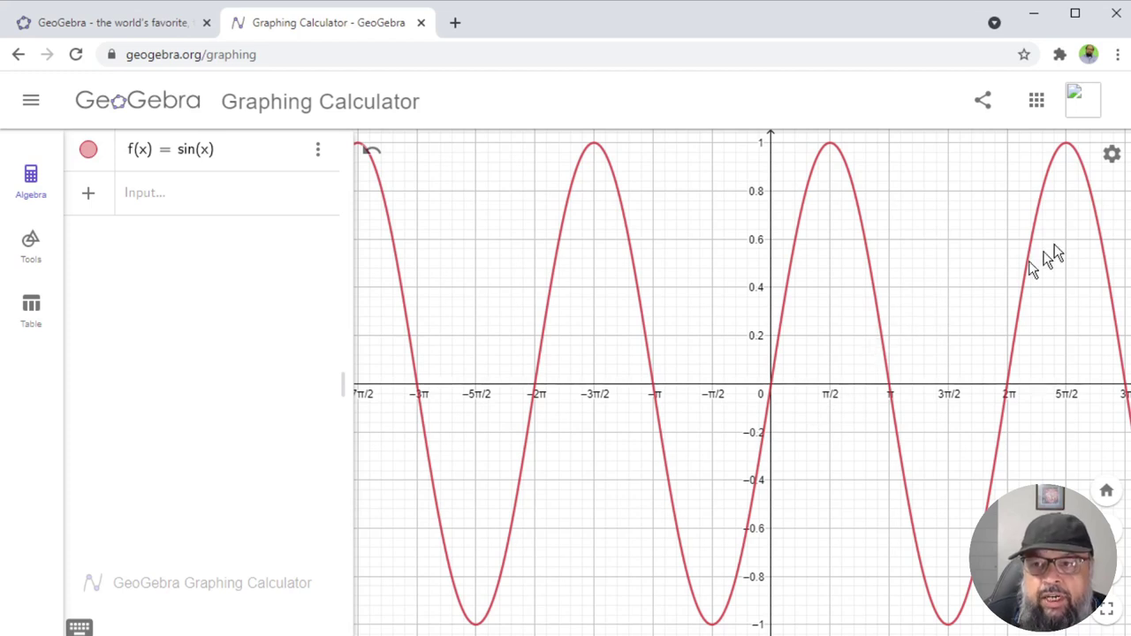
{"action": "left_click", "coordinate": [1111, 155]}
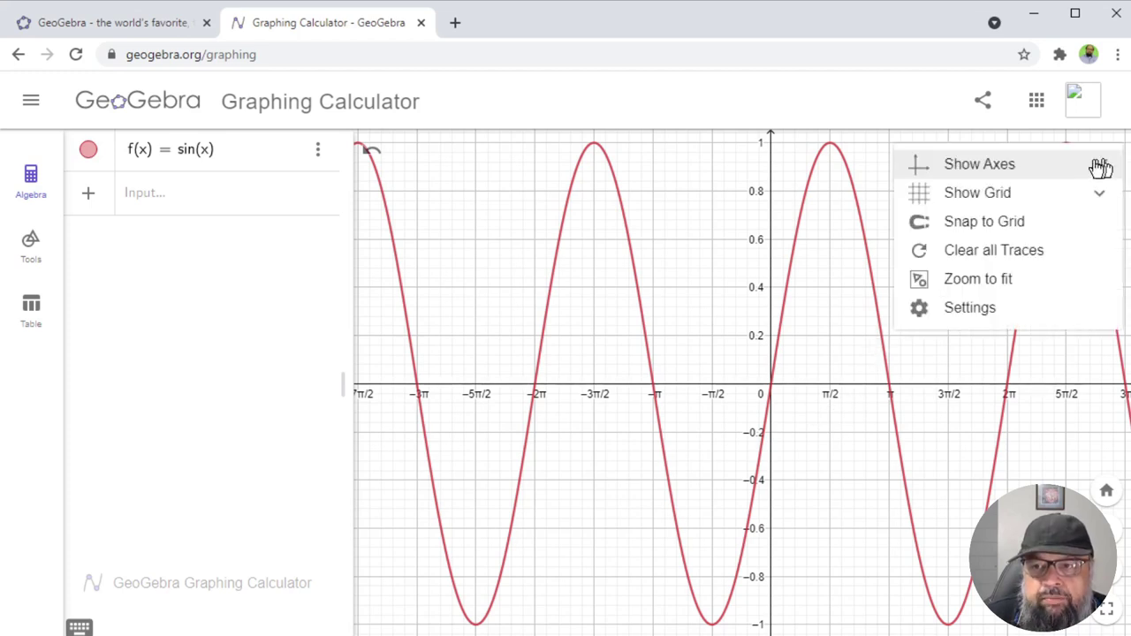
Step: Set the x-axis label distance to 1 and its unit to degrees (°)
{"action": "left_click", "coordinate": [970, 310]}
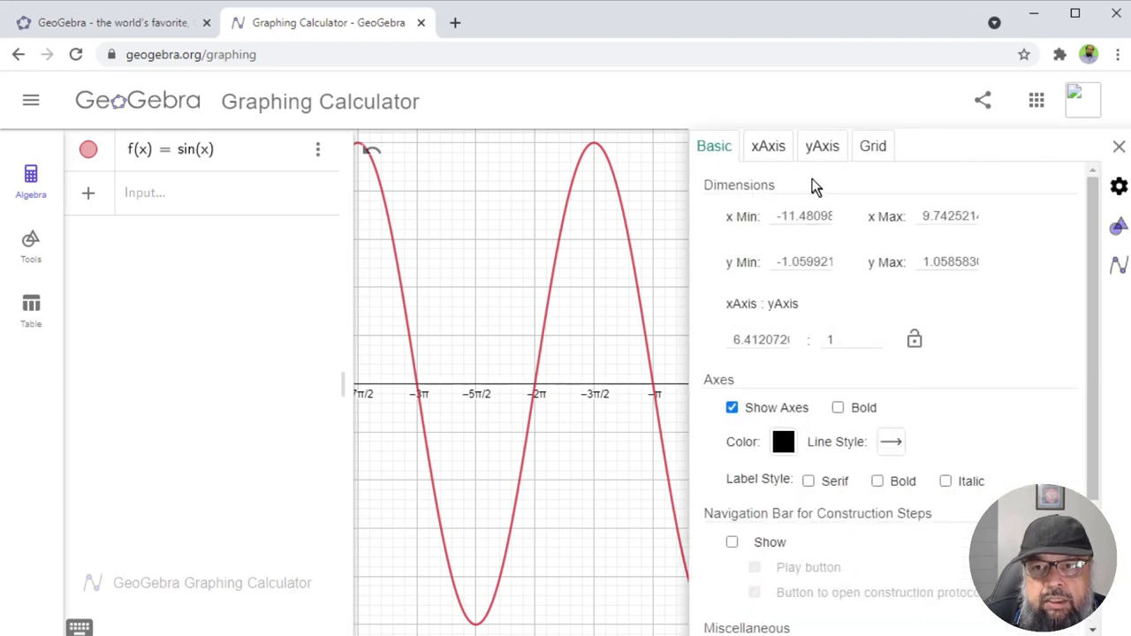
{"action": "left_click", "coordinate": [770, 152]}
{"action": "left_click", "coordinate": [866, 263]}
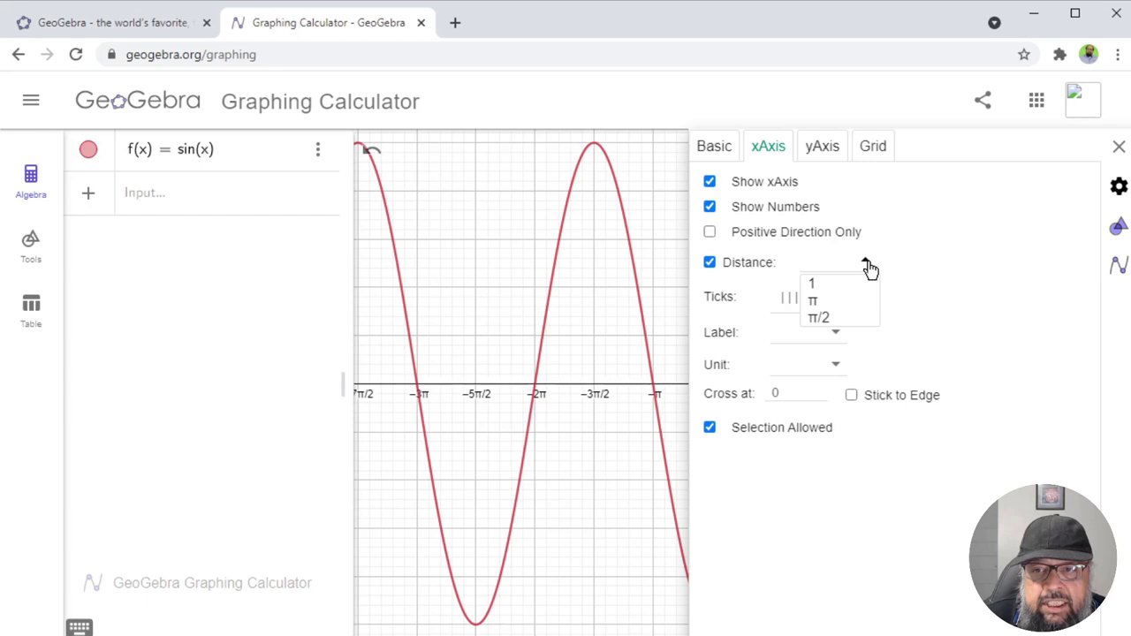
{"action": "left_click", "coordinate": [819, 288]}
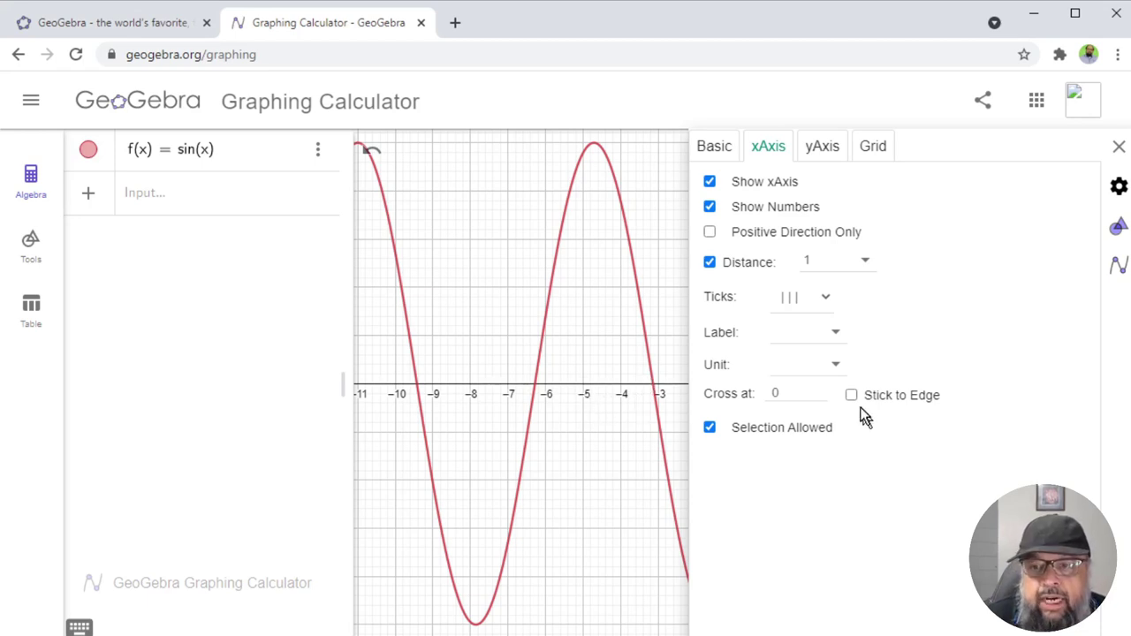
{"action": "left_click", "coordinate": [834, 365]}
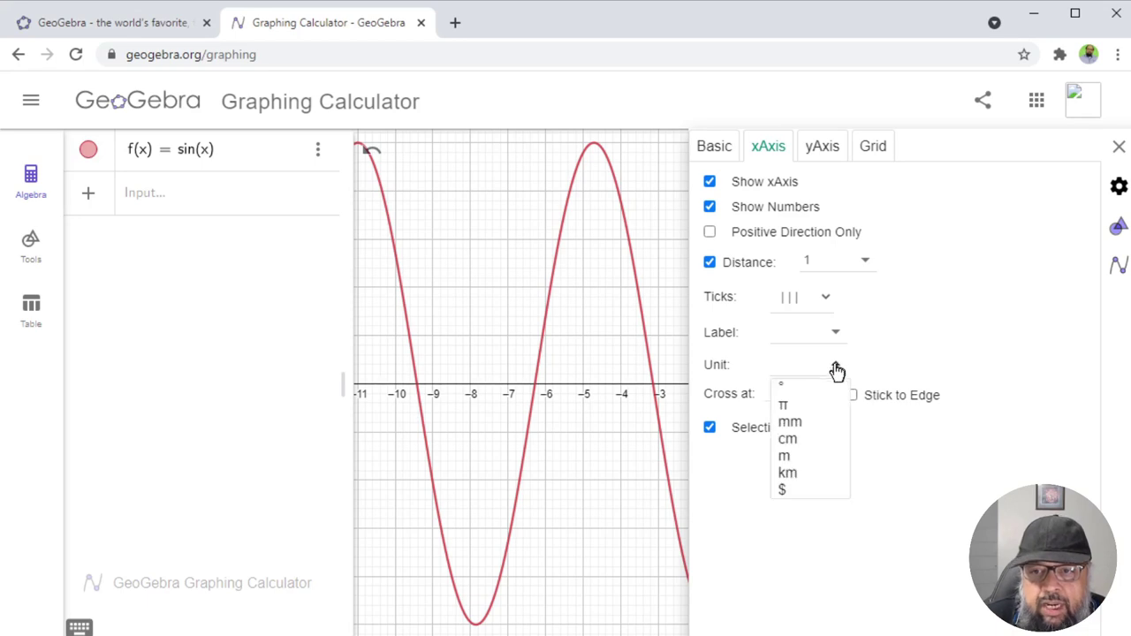
{"action": "left_click", "coordinate": [786, 389]}
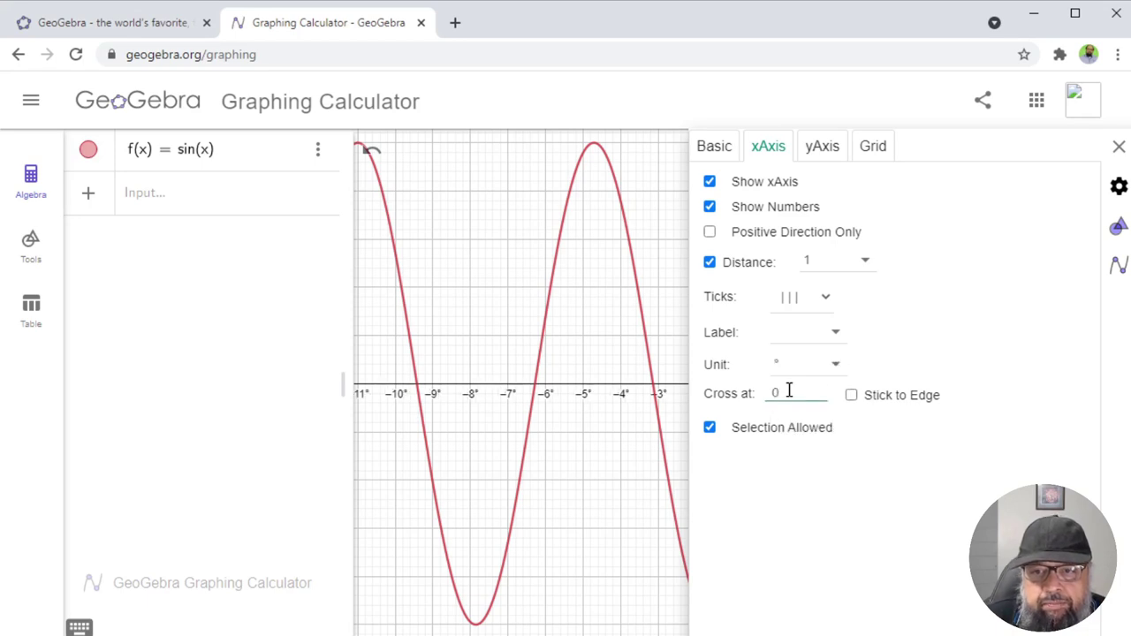
{"action": "left_click", "coordinate": [1118, 145]}
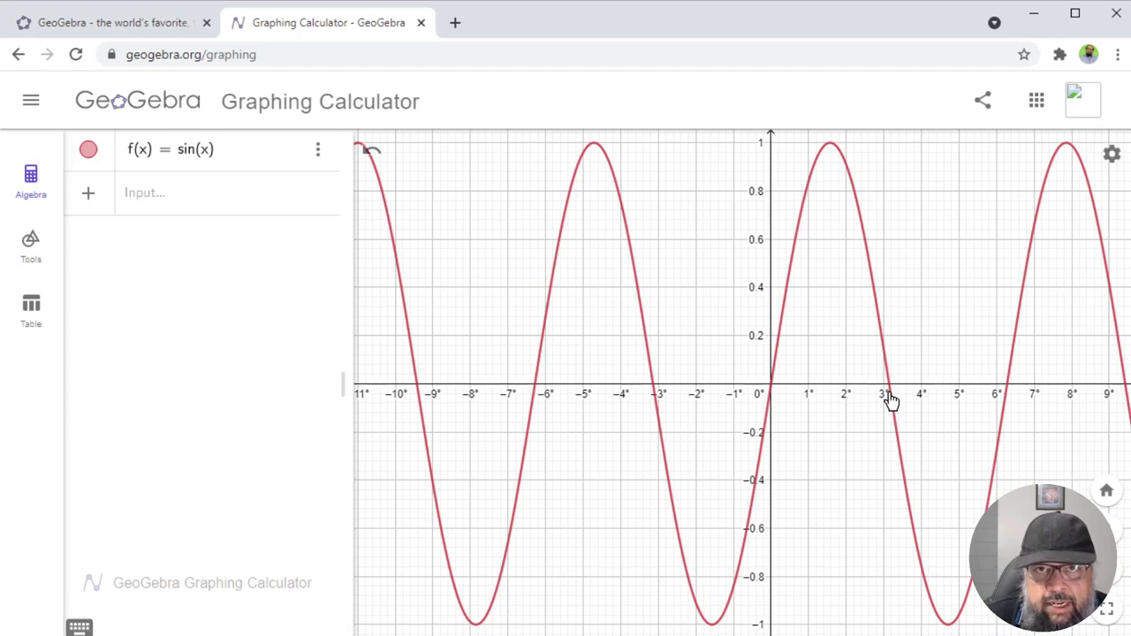
{"action": "left_click", "coordinate": [205, 155]}
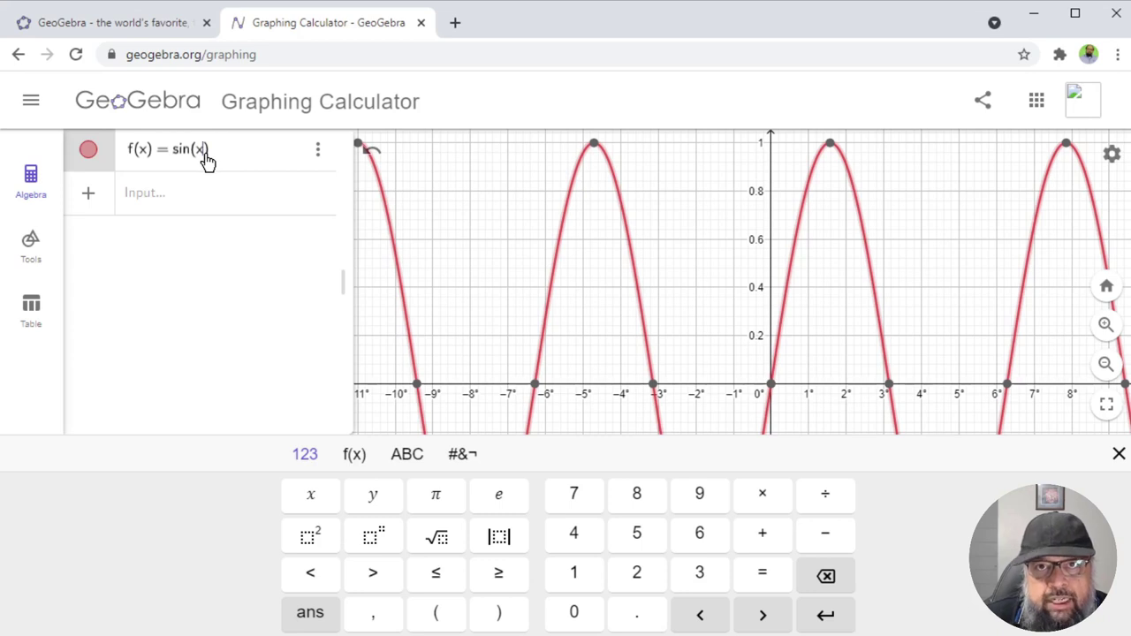
Step: Redefine the sine function as f(x) = sin(x°)
{"action": "left_click", "coordinate": [355, 458]}
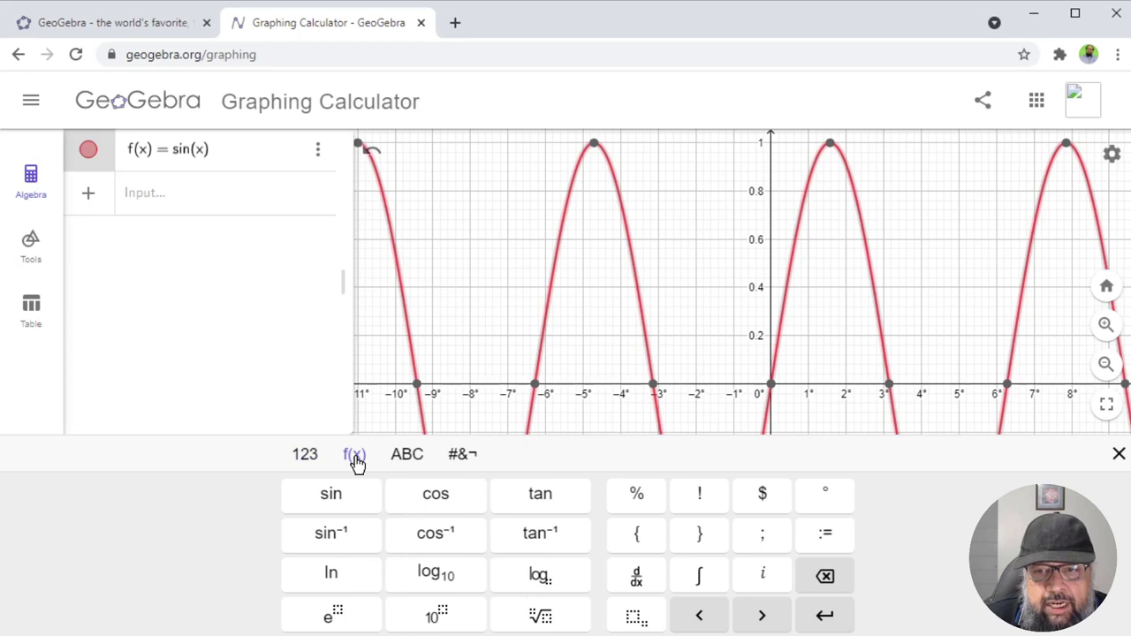
{"action": "left_click", "coordinate": [835, 504]}
{"action": "left_click", "coordinate": [279, 171]}
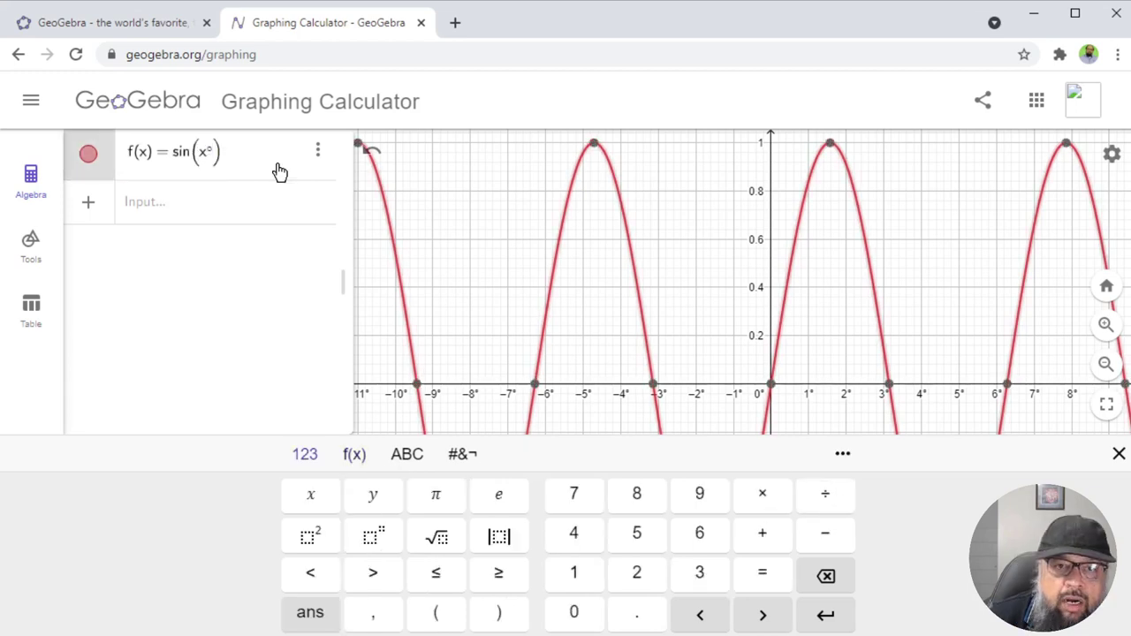
{"action": "key", "text": "Return"}
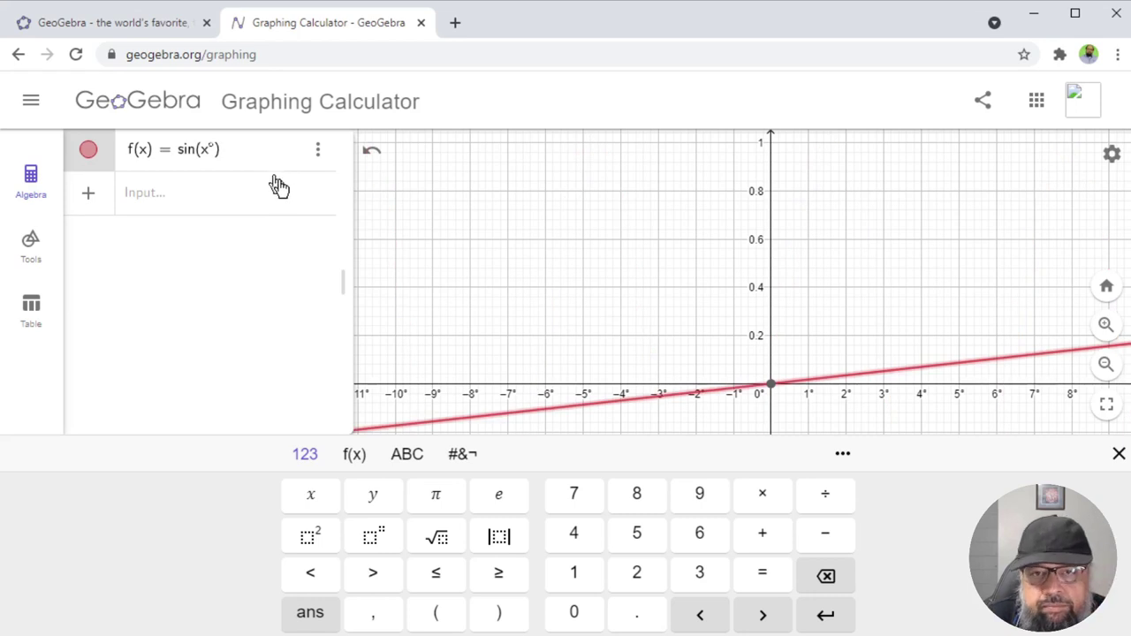
{"action": "left_click", "coordinate": [901, 387]}
Step: Compress the x-axis so a full degree-based sine wave peaking at 90° fits the view
{"action": "left_click_drag", "start_coordinate": [901, 388], "coordinate": [770, 395]}
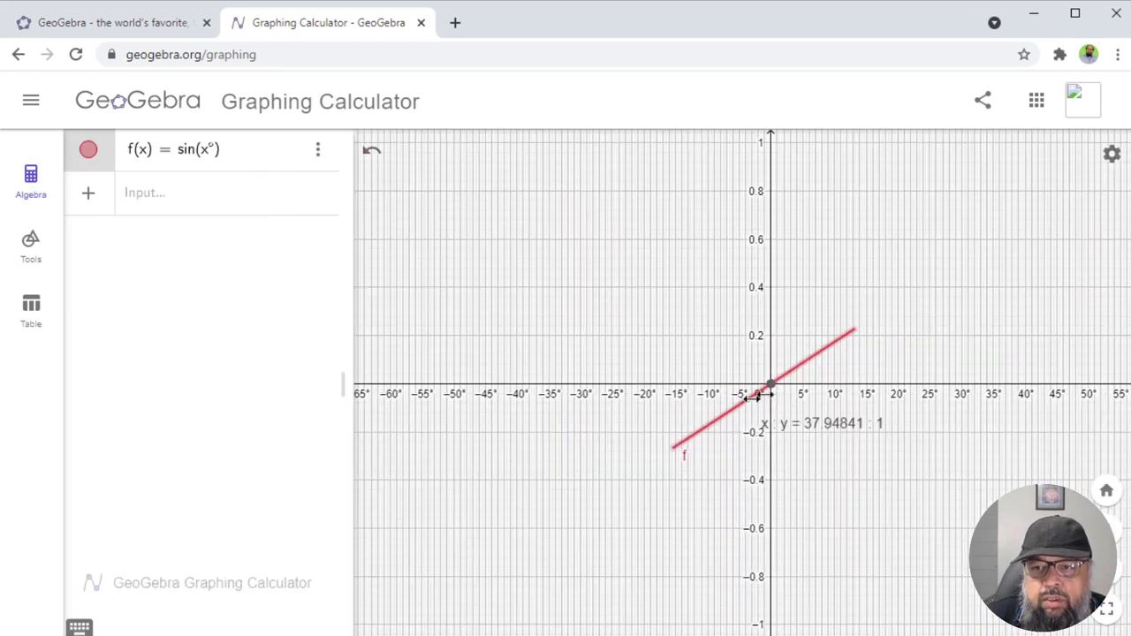
{"action": "left_click_drag", "start_coordinate": [893, 389], "coordinate": [926, 387]}
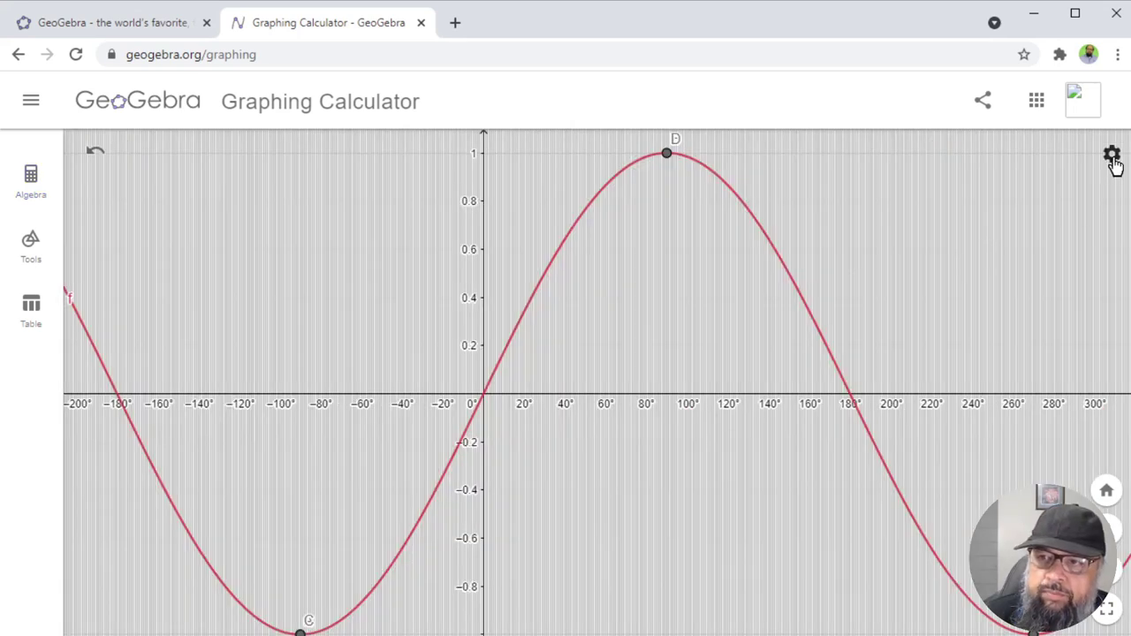
{"action": "left_click", "coordinate": [1112, 159]}
Step: Set the grid spacing to 30 for both x and y
{"action": "left_click", "coordinate": [979, 315]}
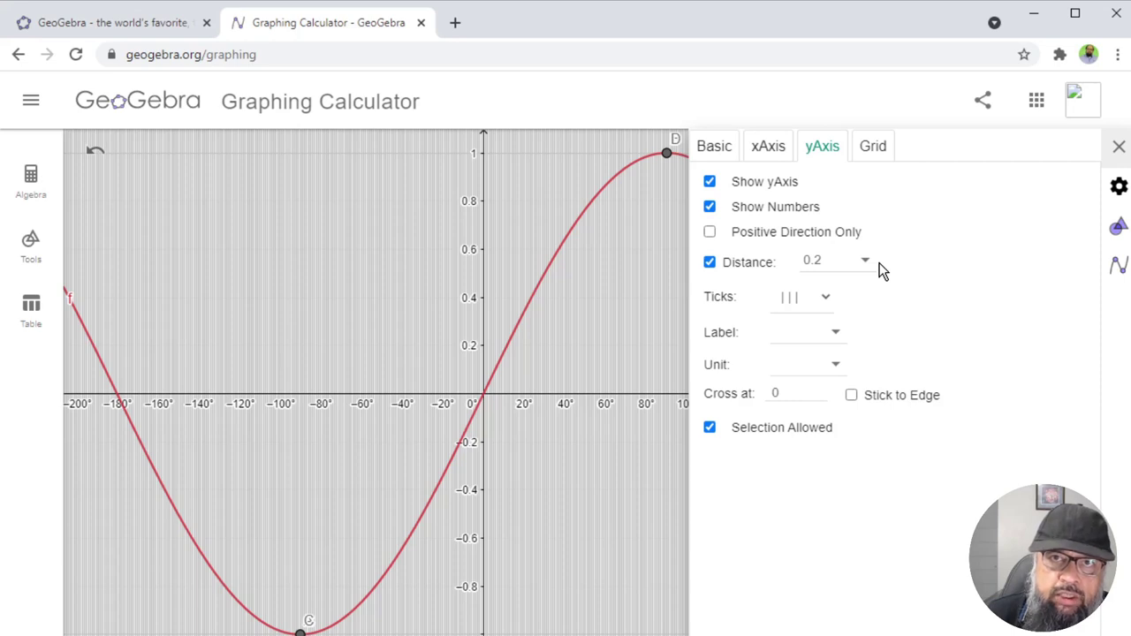
{"action": "left_click", "coordinate": [876, 149]}
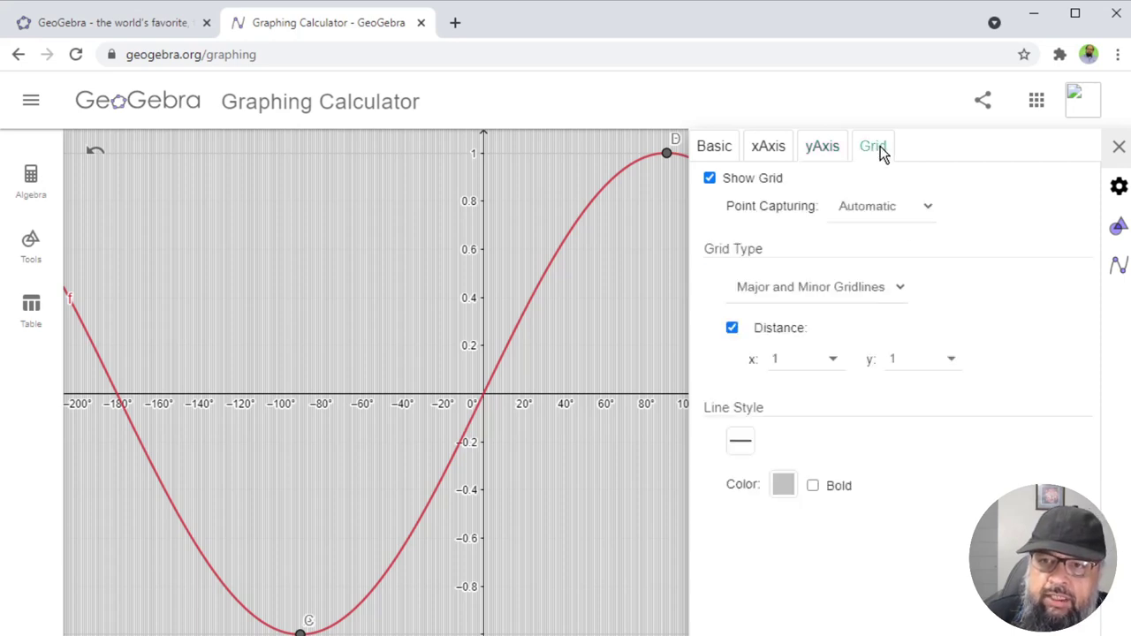
{"action": "left_click", "coordinate": [779, 360]}
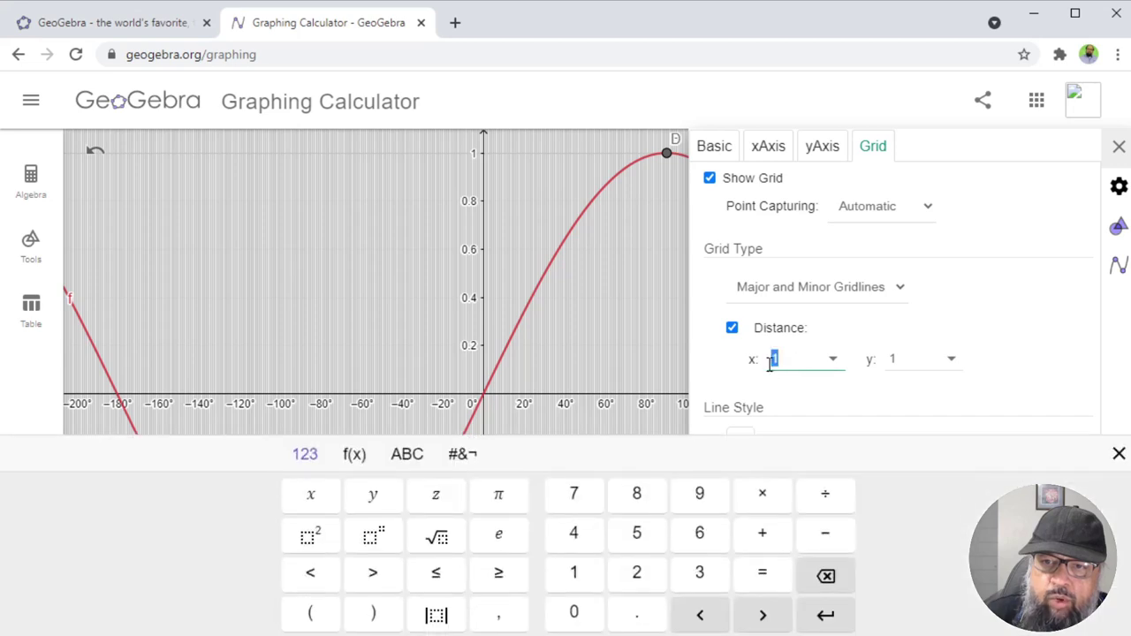
{"action": "type", "text": "30"}
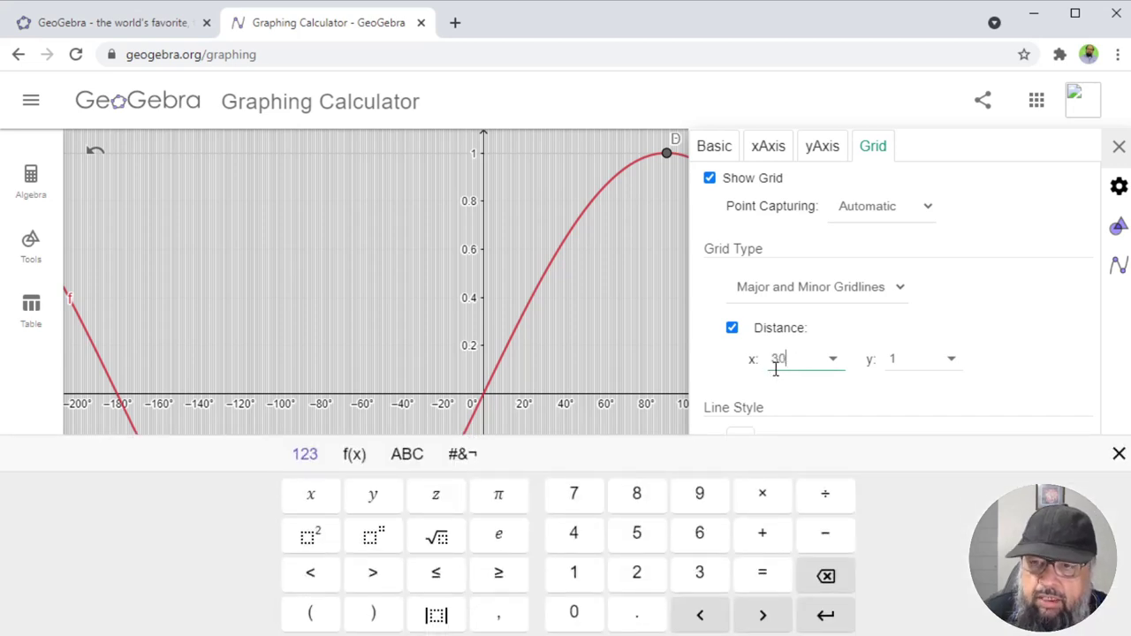
{"action": "left_click", "coordinate": [901, 360]}
{"action": "left_click", "coordinate": [905, 360]}
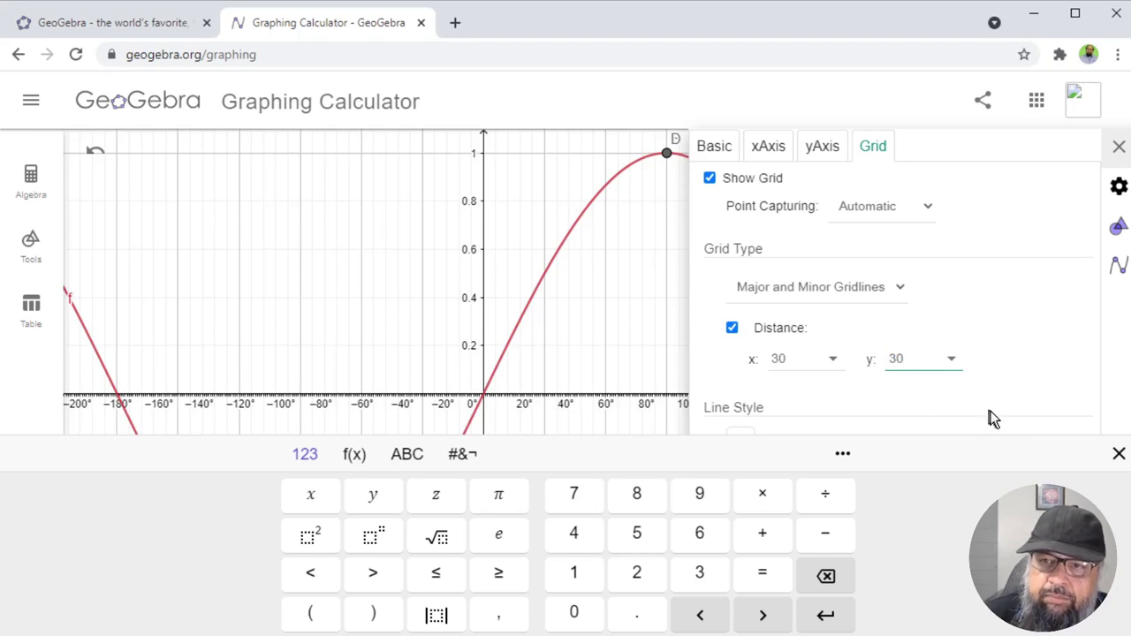
Step: Set the x-axis tick distance to 30 so labels run in 30° steps, and edit the y-axis distance
{"action": "left_click", "coordinate": [762, 152]}
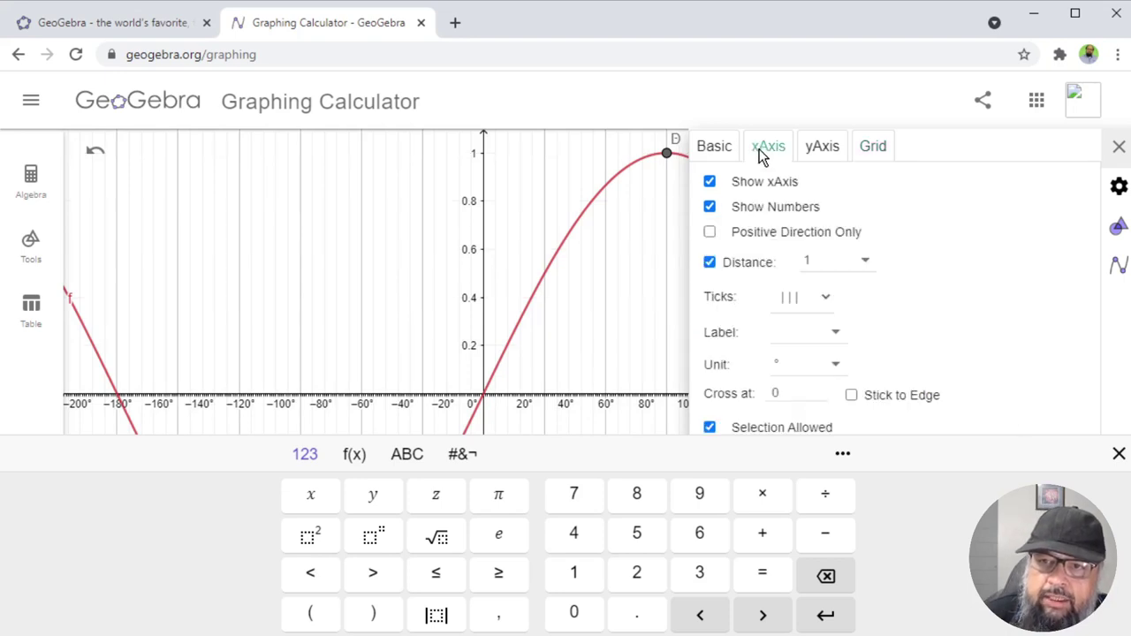
{"action": "left_click", "coordinate": [805, 261]}
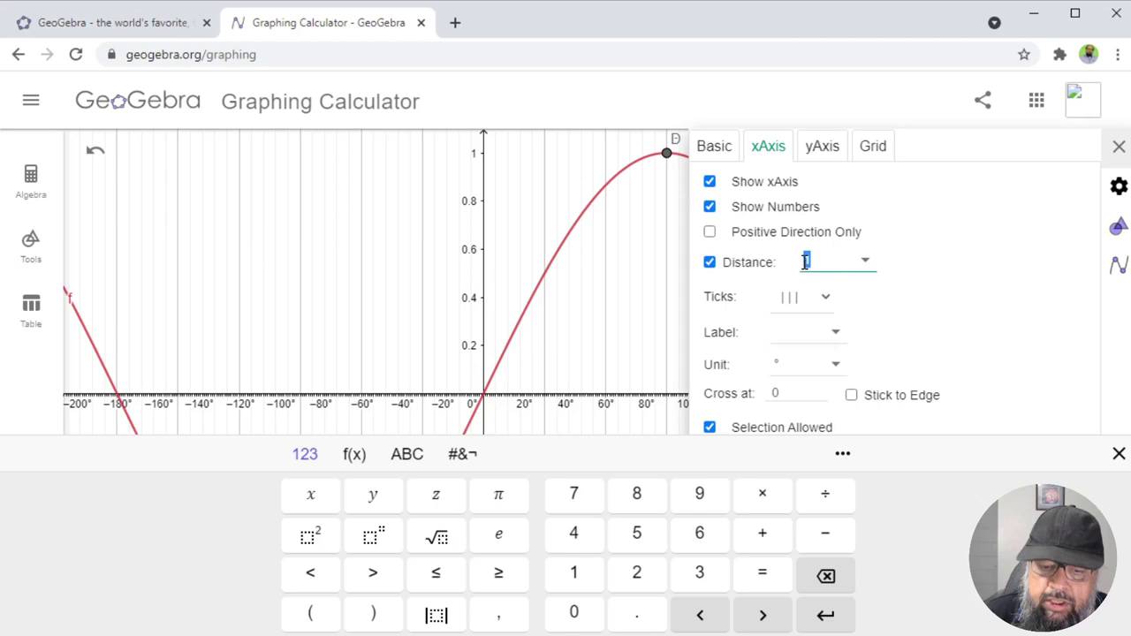
{"action": "type", "text": "30"}
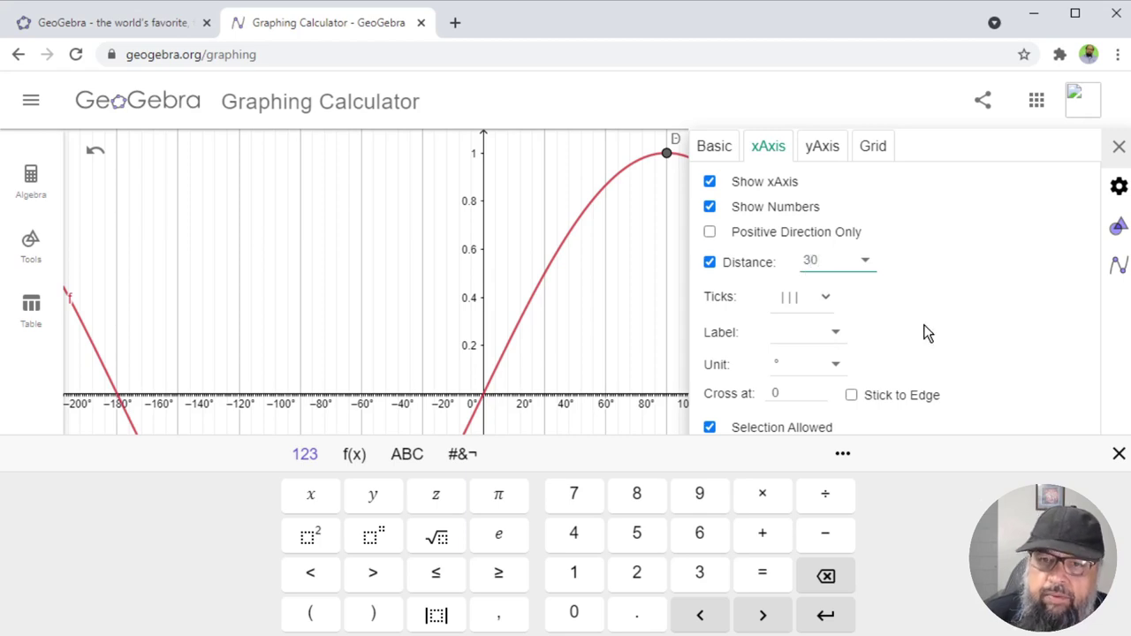
{"action": "left_click", "coordinate": [819, 146]}
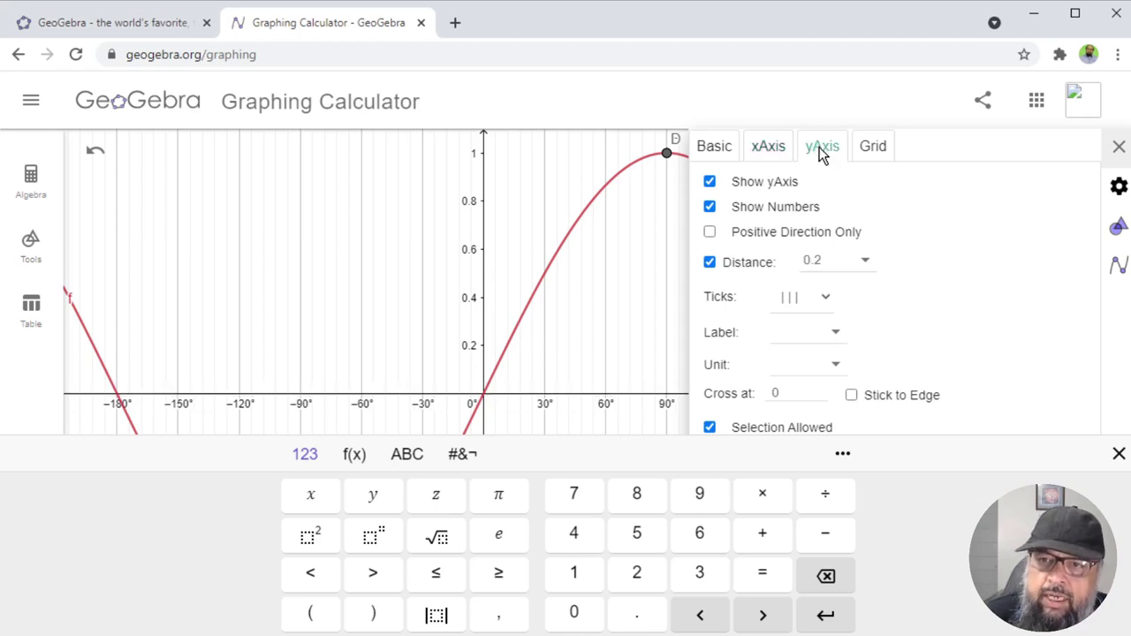
{"action": "left_click", "coordinate": [847, 262]}
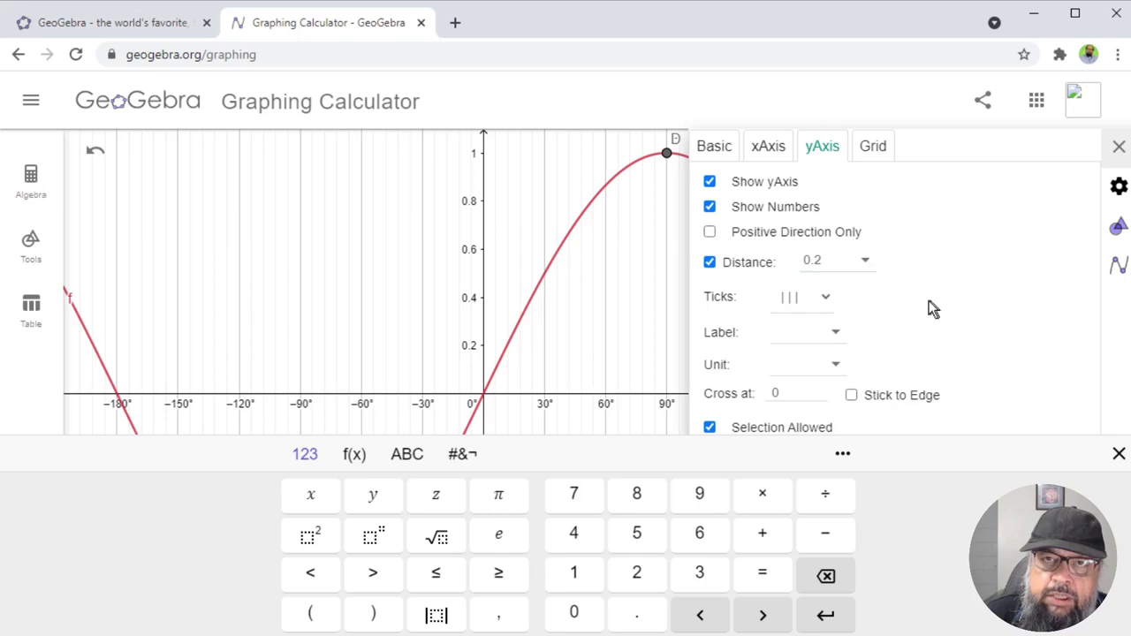
{"action": "left_click", "coordinate": [656, 334]}
Step: Zoom the graph out and back in, ending with a fresh blank graph and empty algebra list
{"action": "scroll", "coordinate": [930, 261], "scroll_direction": "down", "scroll_amount": 2}
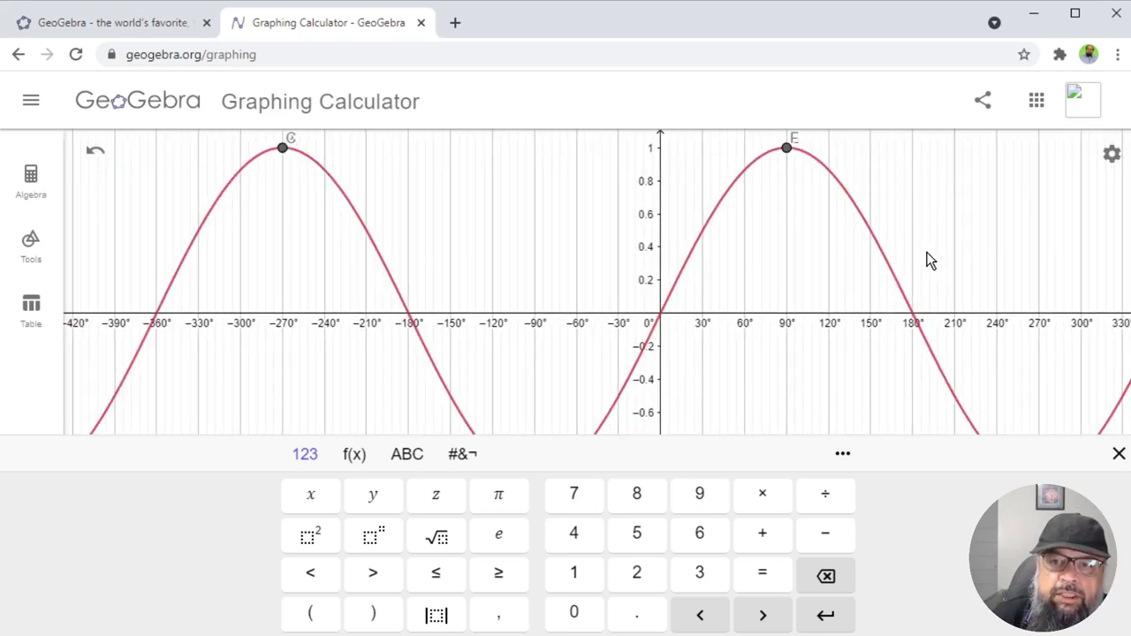
{"action": "scroll", "coordinate": [930, 261], "scroll_direction": "up", "scroll_amount": 2}
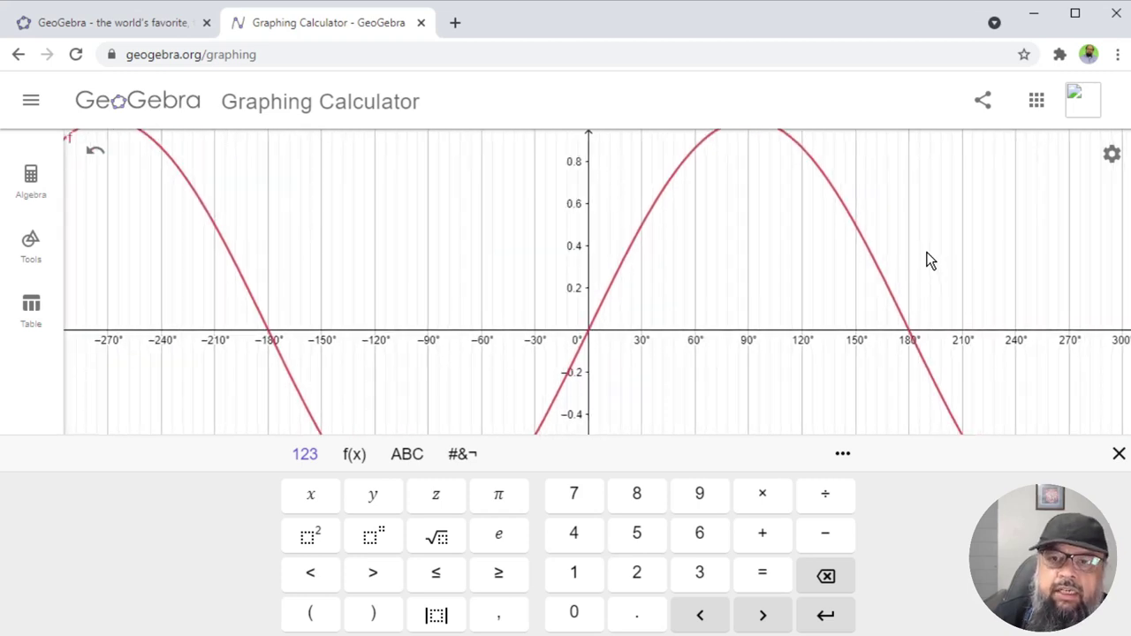
{"action": "scroll", "coordinate": [930, 260], "scroll_direction": "down", "scroll_amount": 3}
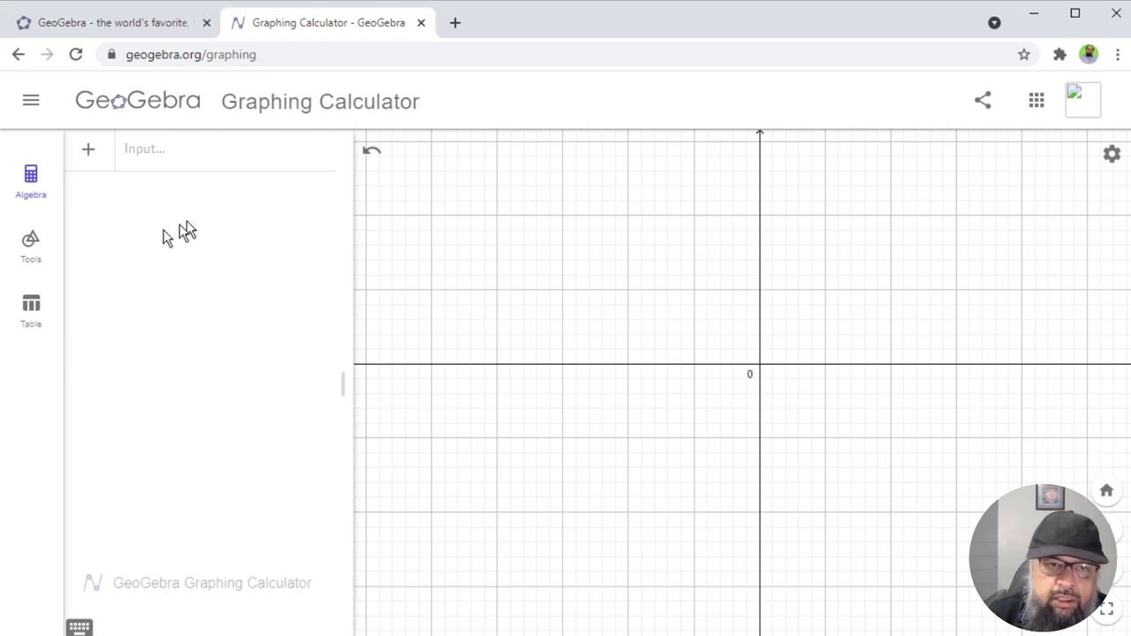
{"action": "left_click", "coordinate": [29, 251]}
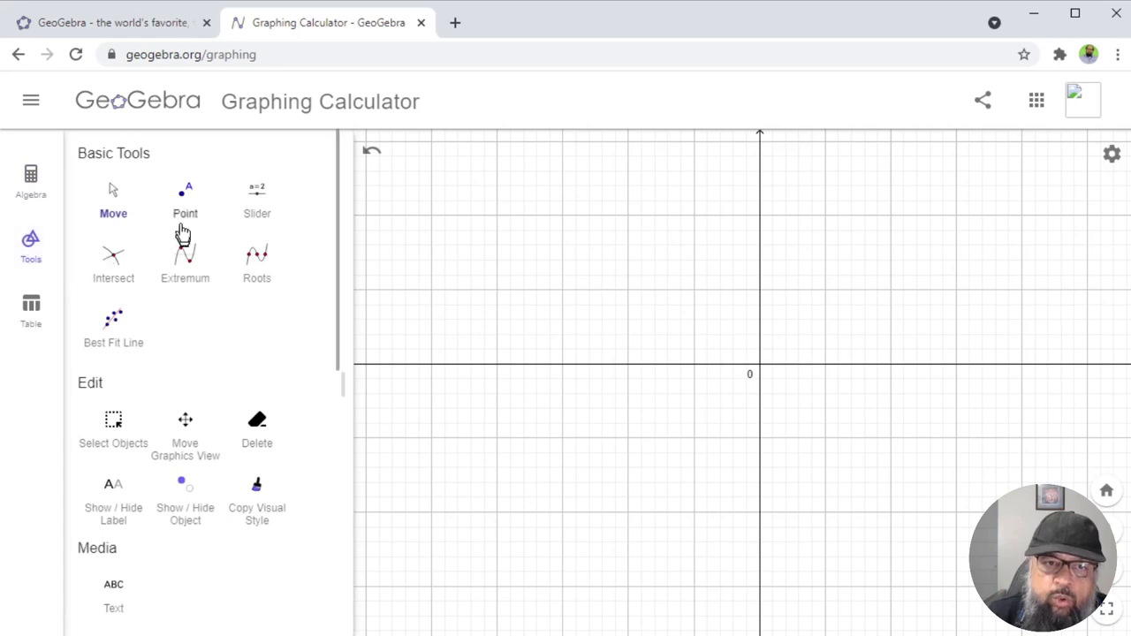
Step: Place free points A and B on the grid, B at about (−1.15, 1.48), and open B's definition
{"action": "left_click", "coordinate": [185, 196]}
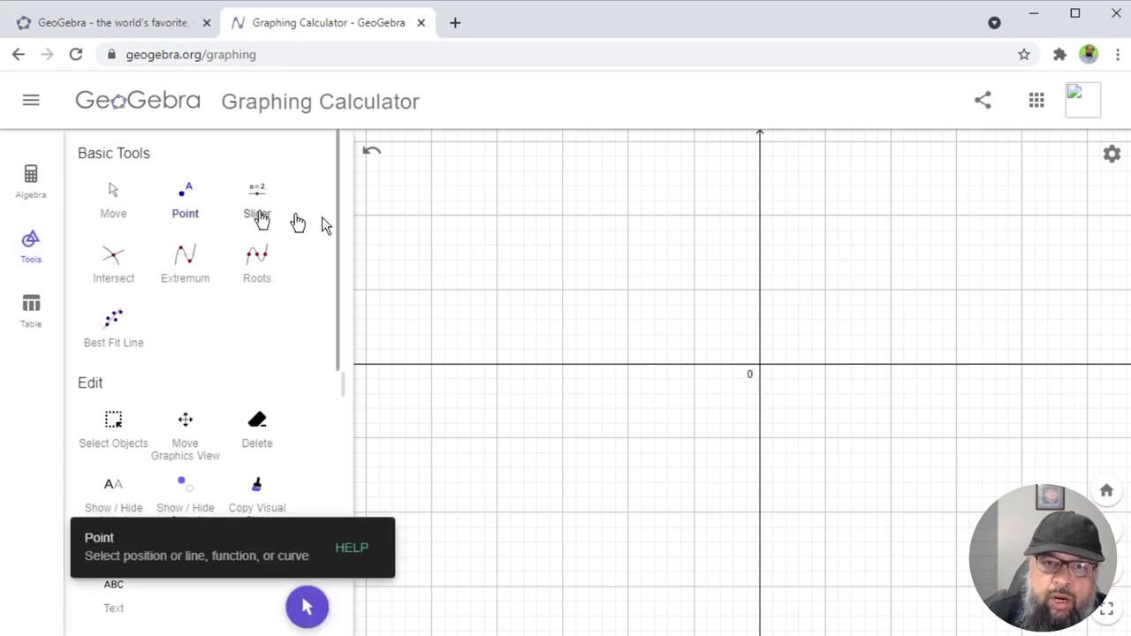
{"action": "left_click", "coordinate": [628, 216]}
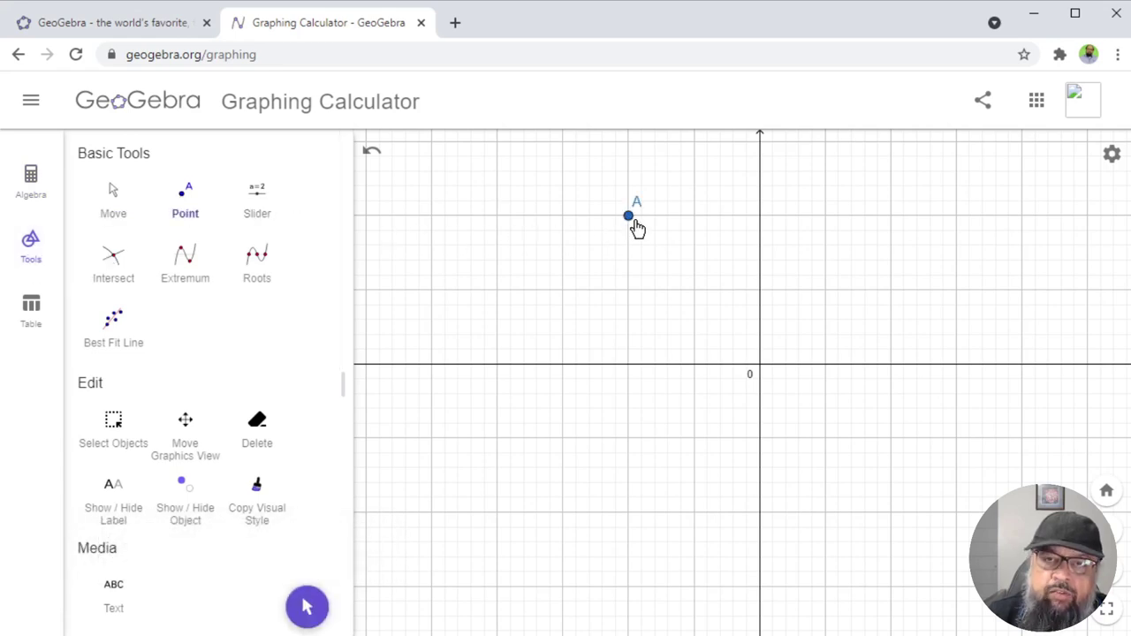
{"action": "left_click", "coordinate": [684, 255]}
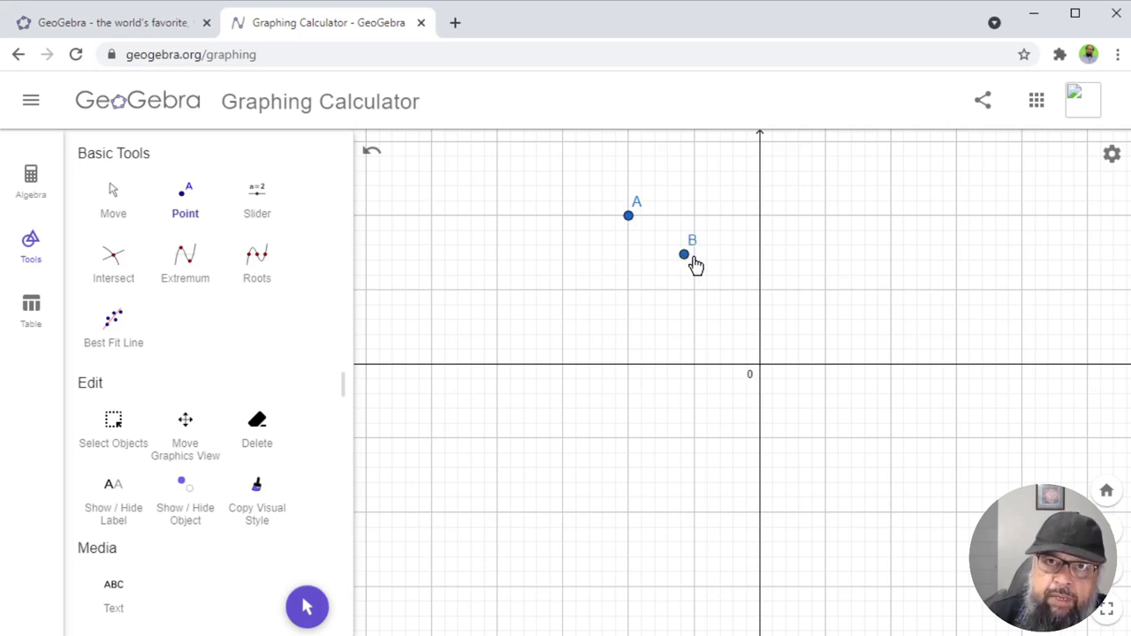
{"action": "double_click", "coordinate": [685, 255]}
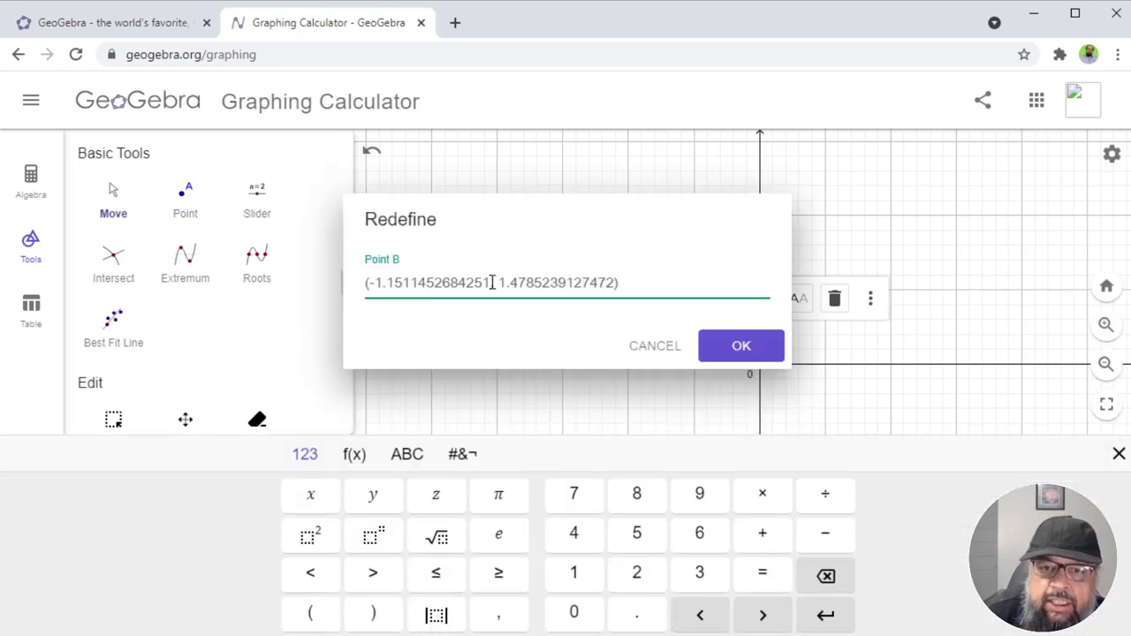
{"action": "left_click", "coordinate": [656, 351]}
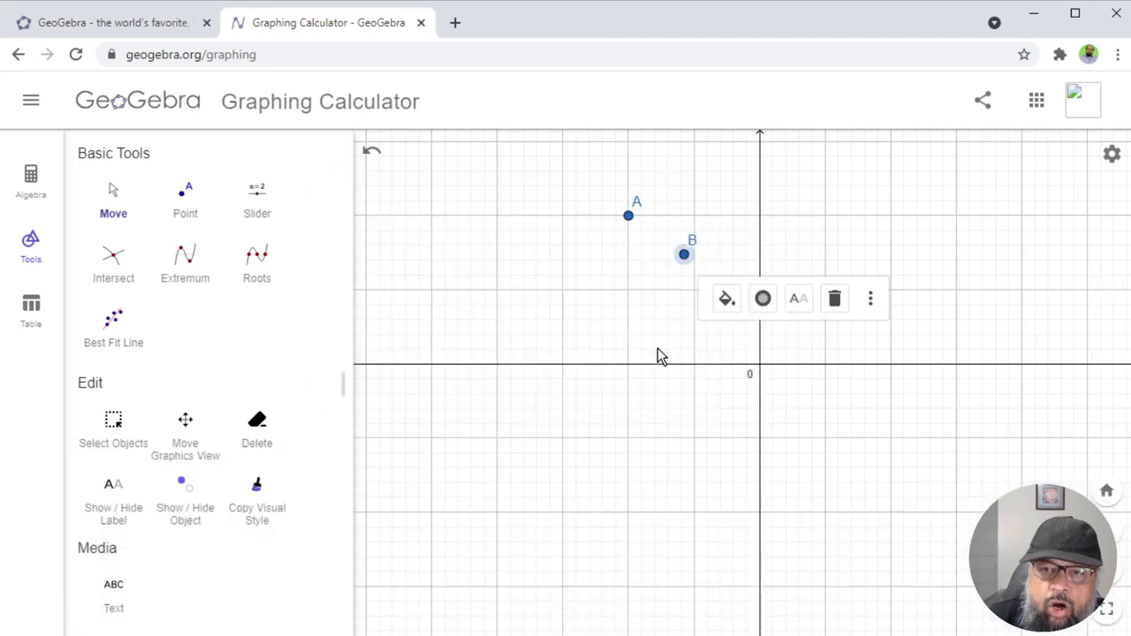
Step: Show coordinates in the labels of B ≈ (−1.151, 1.479) and A = (−2, 2)
{"action": "left_click", "coordinate": [799, 305]}
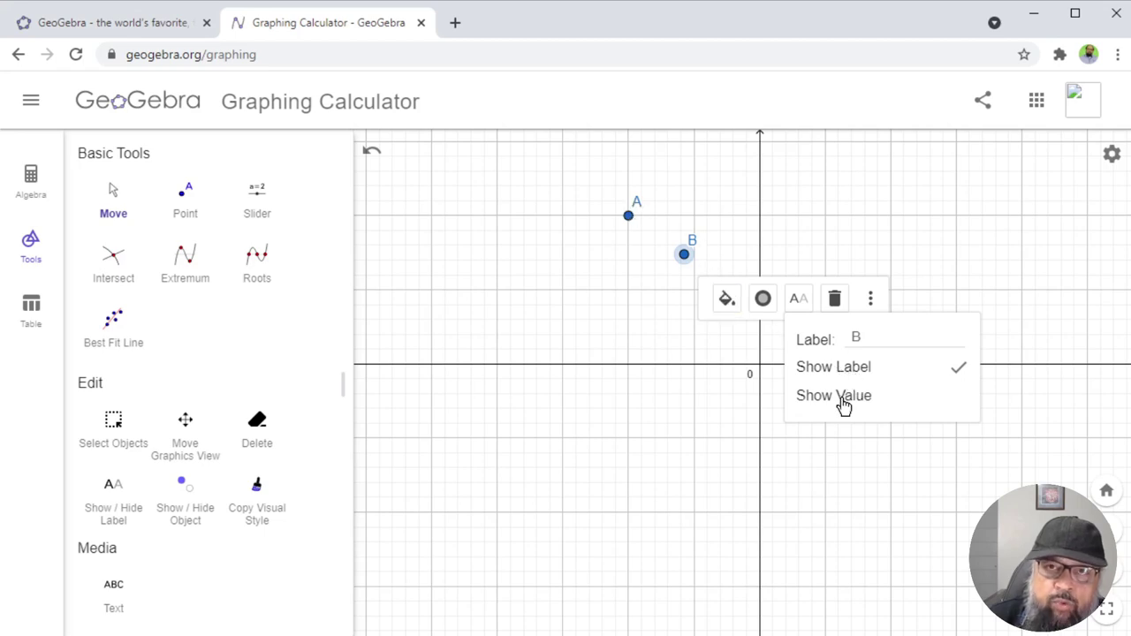
{"action": "left_click", "coordinate": [937, 404]}
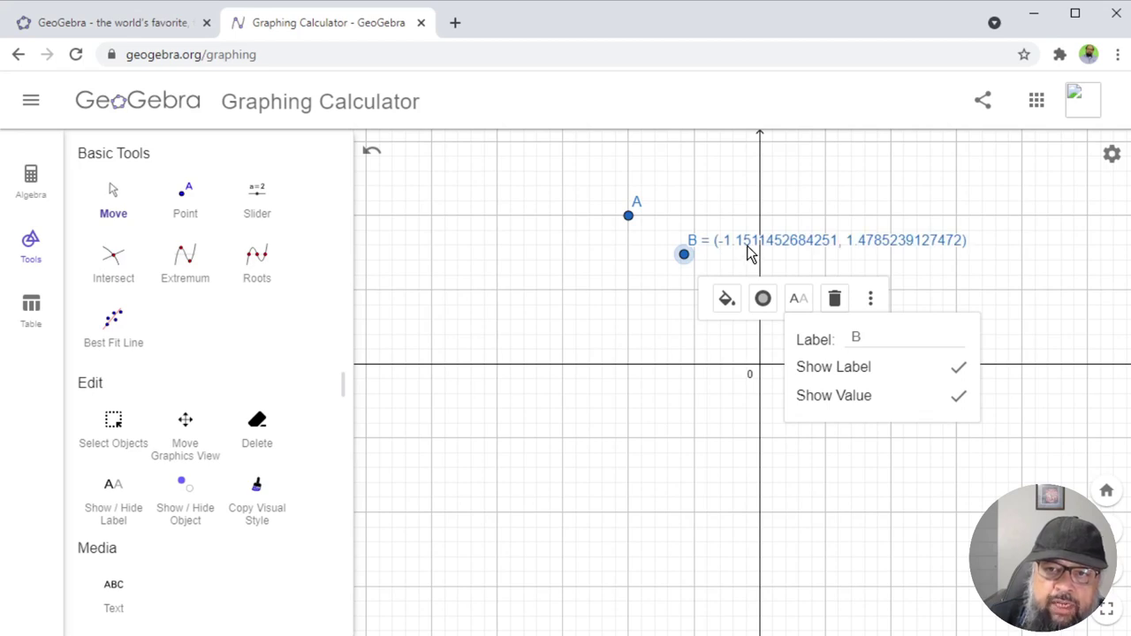
{"action": "double_click", "coordinate": [638, 207]}
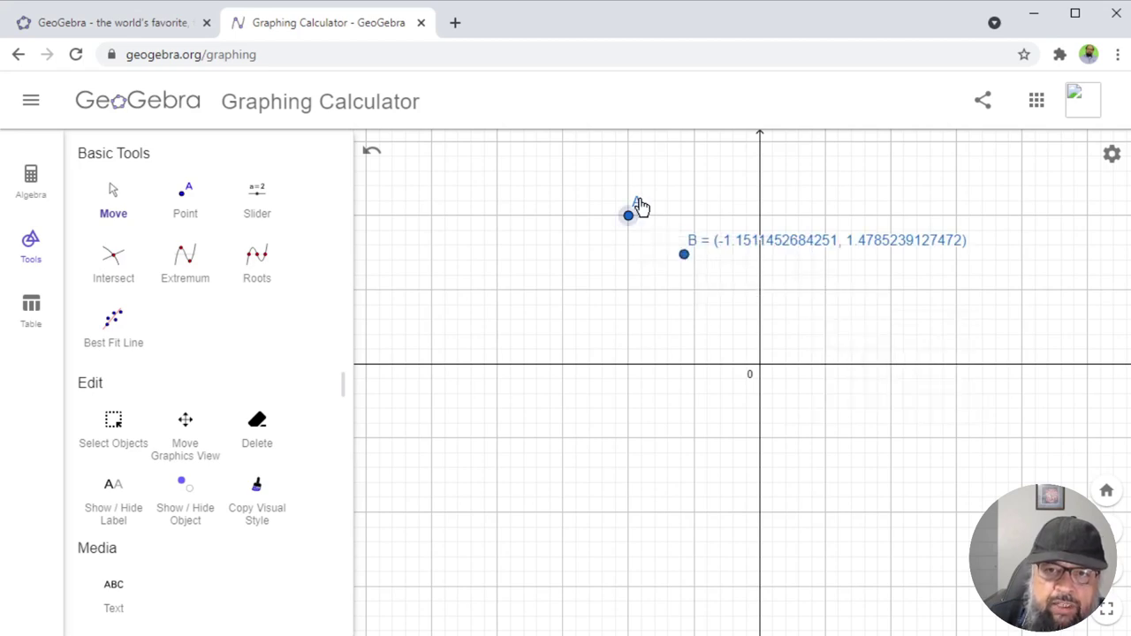
{"action": "left_click", "coordinate": [639, 207]}
{"action": "left_click", "coordinate": [742, 260]}
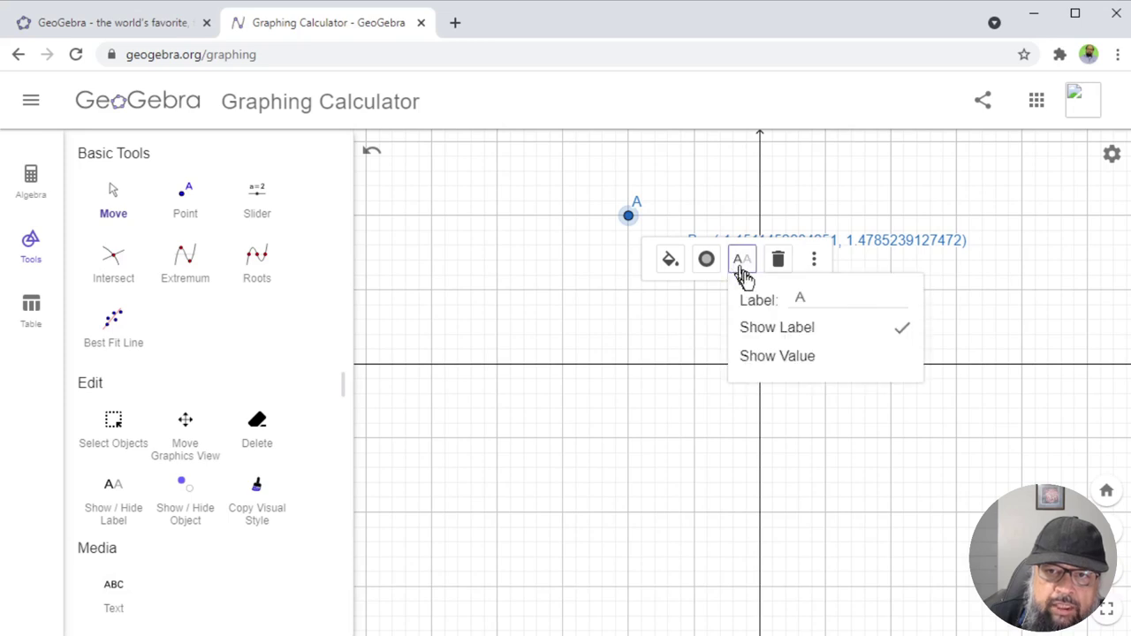
{"action": "left_click", "coordinate": [800, 357]}
{"action": "left_click", "coordinate": [597, 287]}
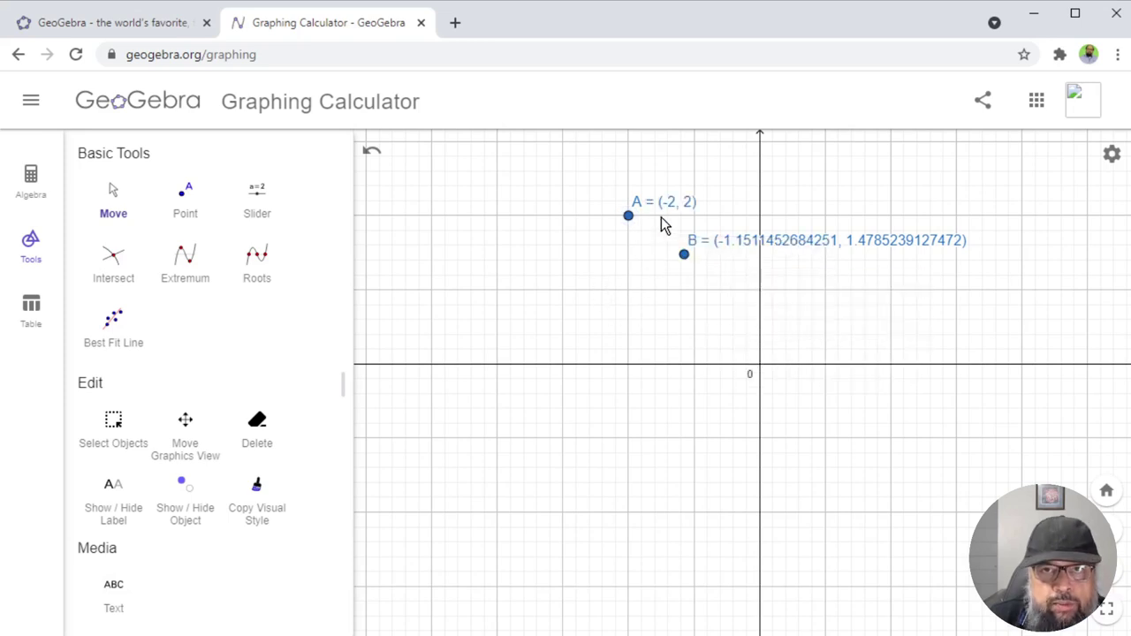
Step: Place points C, D and E on the graph
{"action": "left_click", "coordinate": [534, 244]}
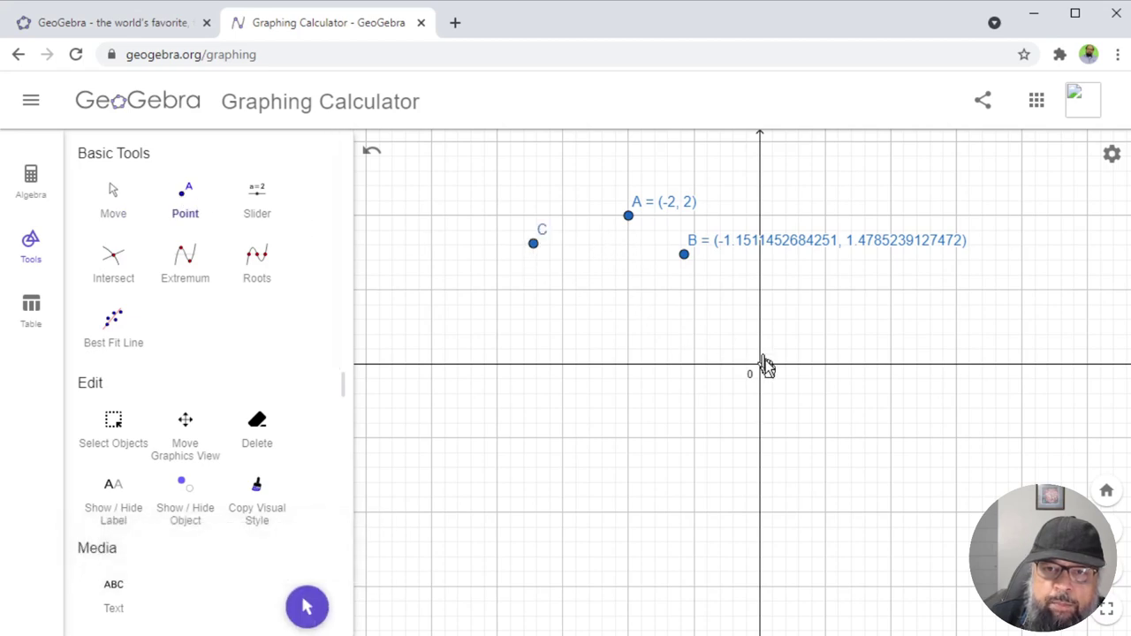
{"action": "left_click", "coordinate": [702, 326]}
{"action": "left_click", "coordinate": [863, 447]}
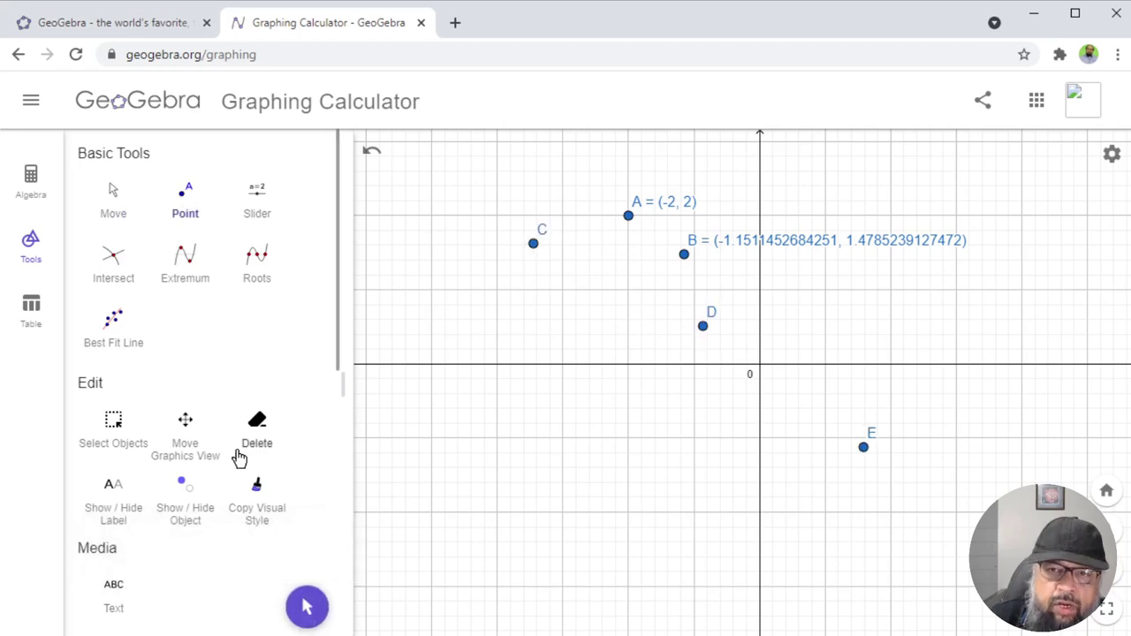
Step: Build list l1 from all five points A–E by box-selecting them with the List tool
{"action": "scroll", "coordinate": [234, 457], "scroll_direction": "down", "scroll_amount": 6}
{"action": "left_click", "coordinate": [191, 287]}
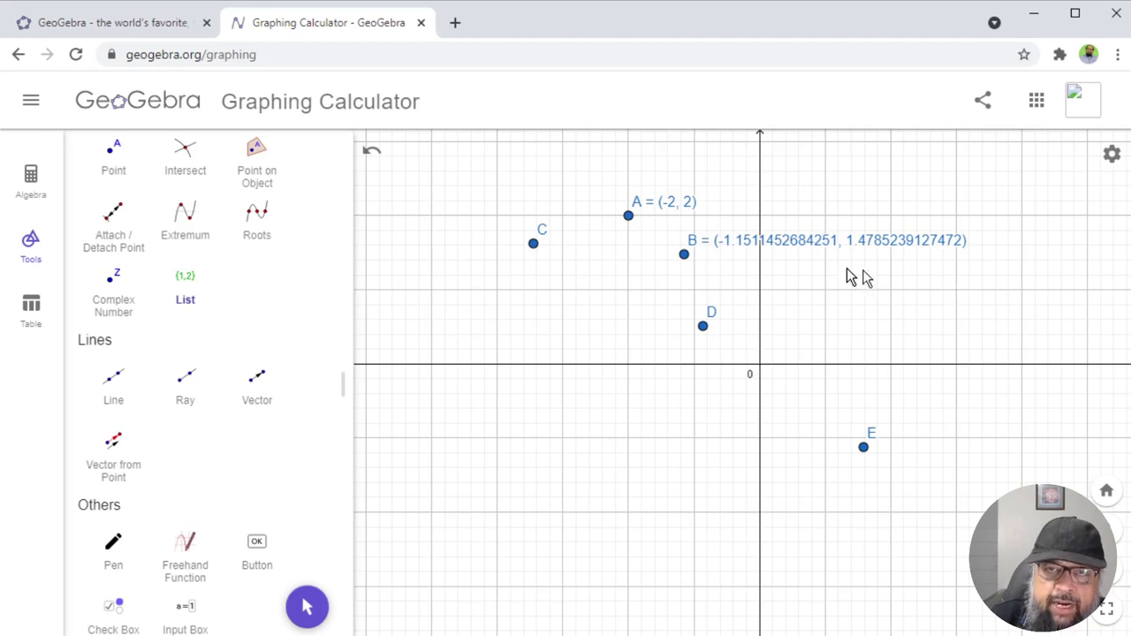
{"action": "left_click_drag", "start_coordinate": [454, 159], "coordinate": [1012, 525]}
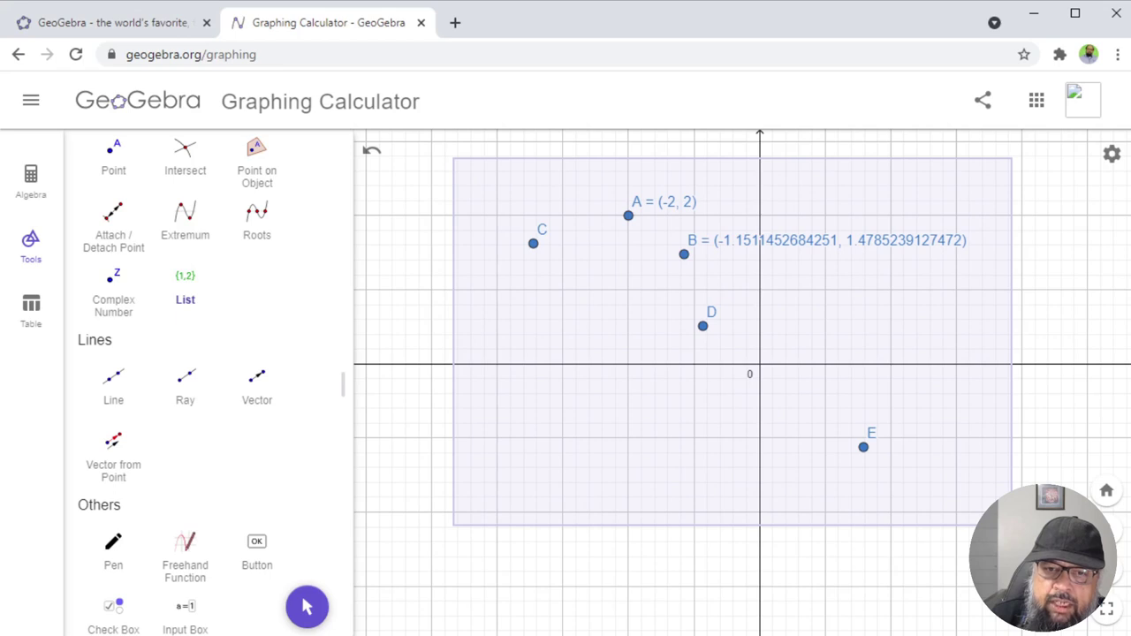
{"action": "left_click_drag", "start_coordinate": [1011, 525], "coordinate": [1011, 524]}
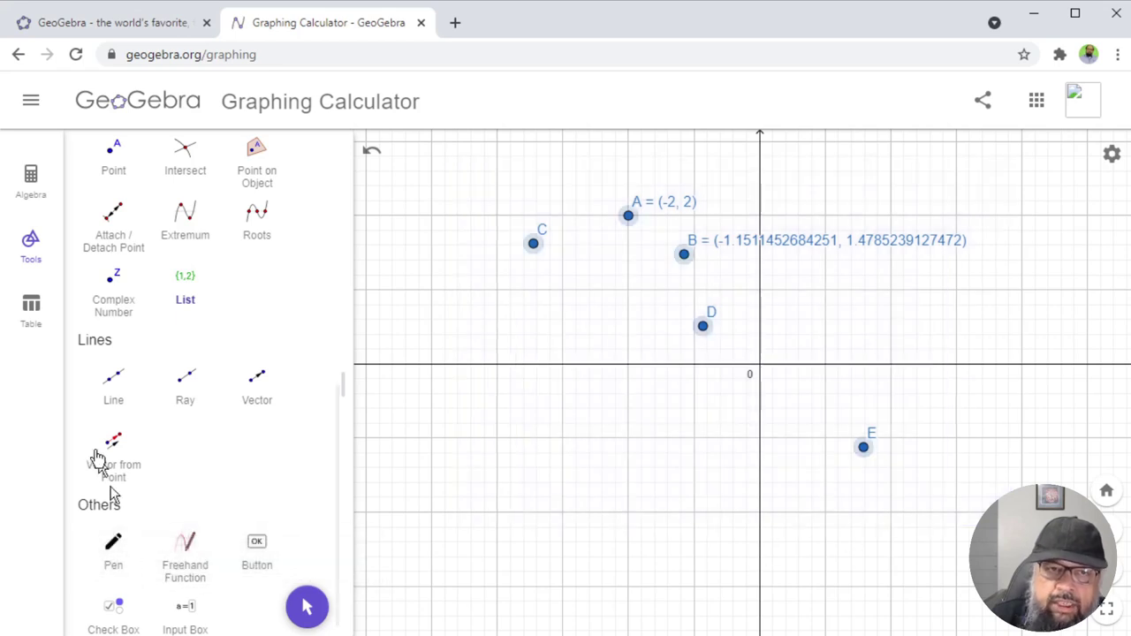
{"action": "left_click", "coordinate": [35, 183]}
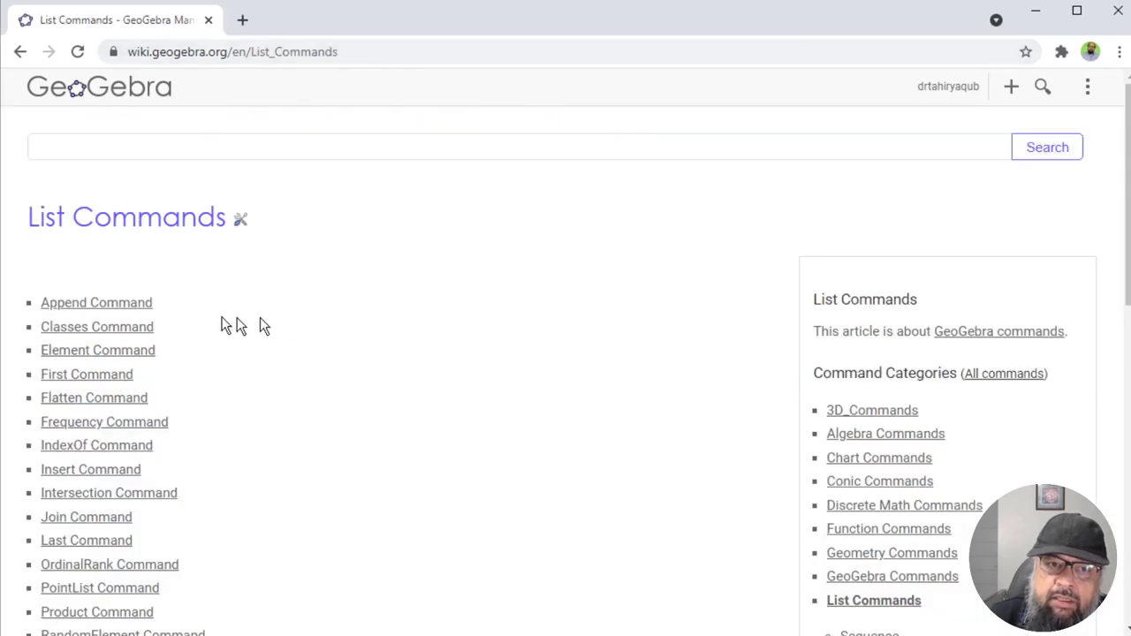
Step: Browse the List Commands page and open the PointList Command entry
{"action": "scroll", "coordinate": [670, 296], "scroll_direction": "down", "scroll_amount": 6}
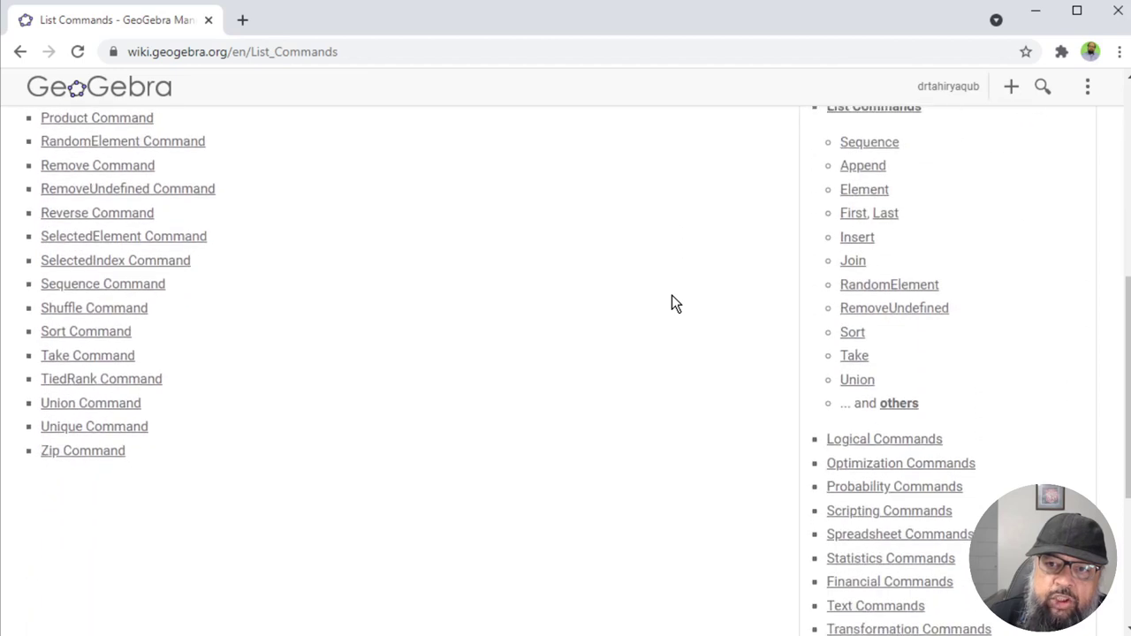
{"action": "scroll", "coordinate": [672, 295], "scroll_direction": "down", "scroll_amount": 3}
{"action": "scroll", "coordinate": [671, 295], "scroll_direction": "up", "scroll_amount": 5}
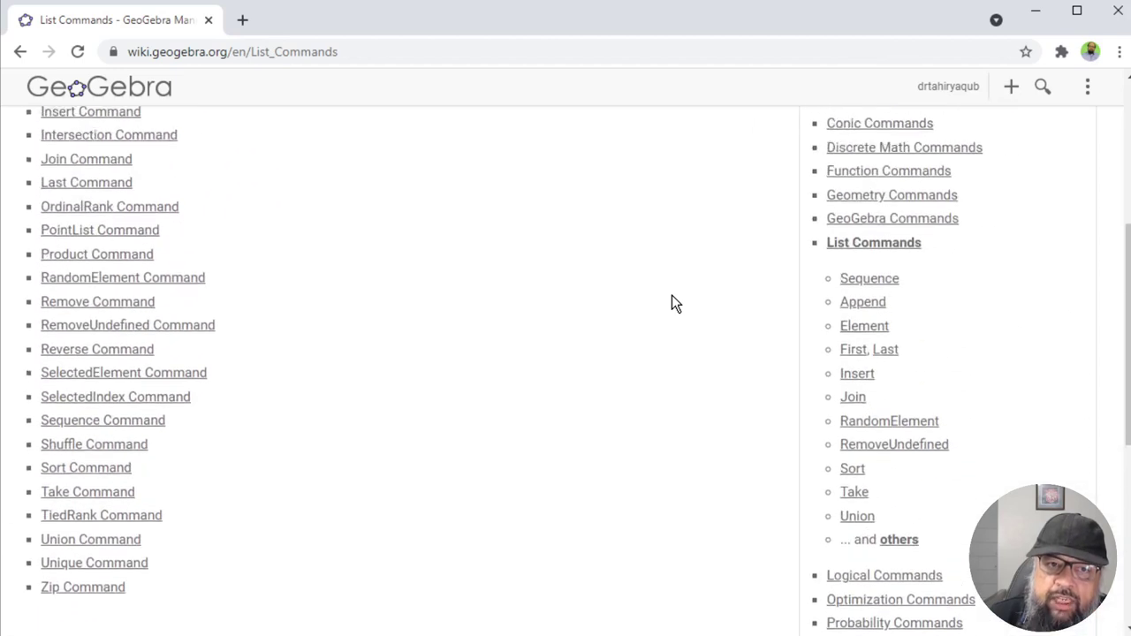
{"action": "scroll", "coordinate": [672, 295], "scroll_direction": "up", "scroll_amount": 4}
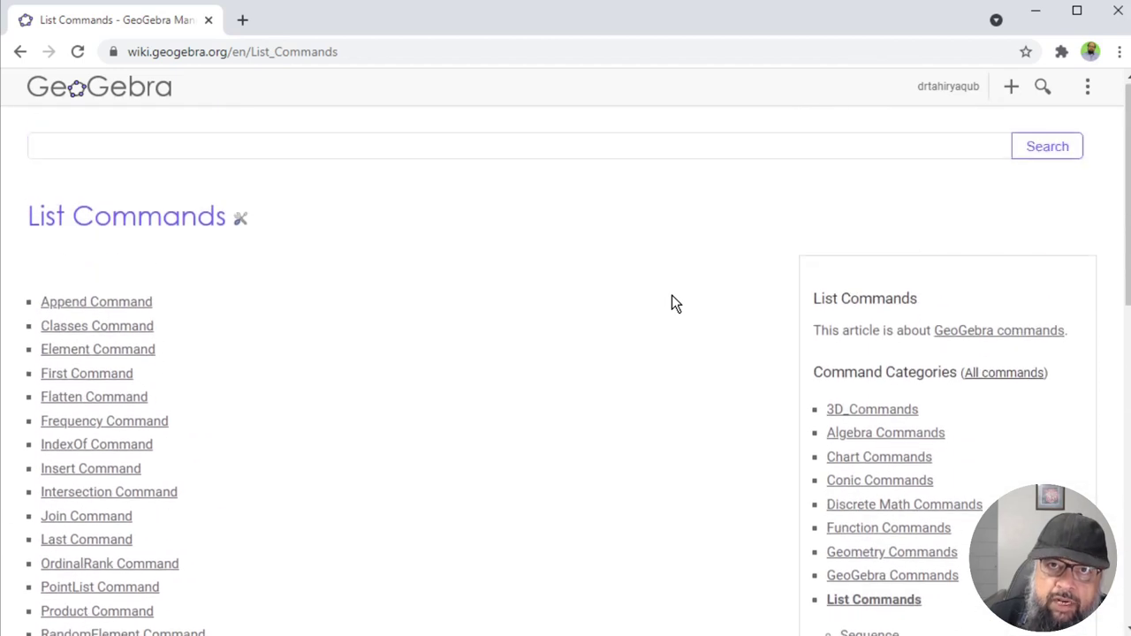
{"action": "scroll", "coordinate": [671, 295], "scroll_direction": "down", "scroll_amount": 2}
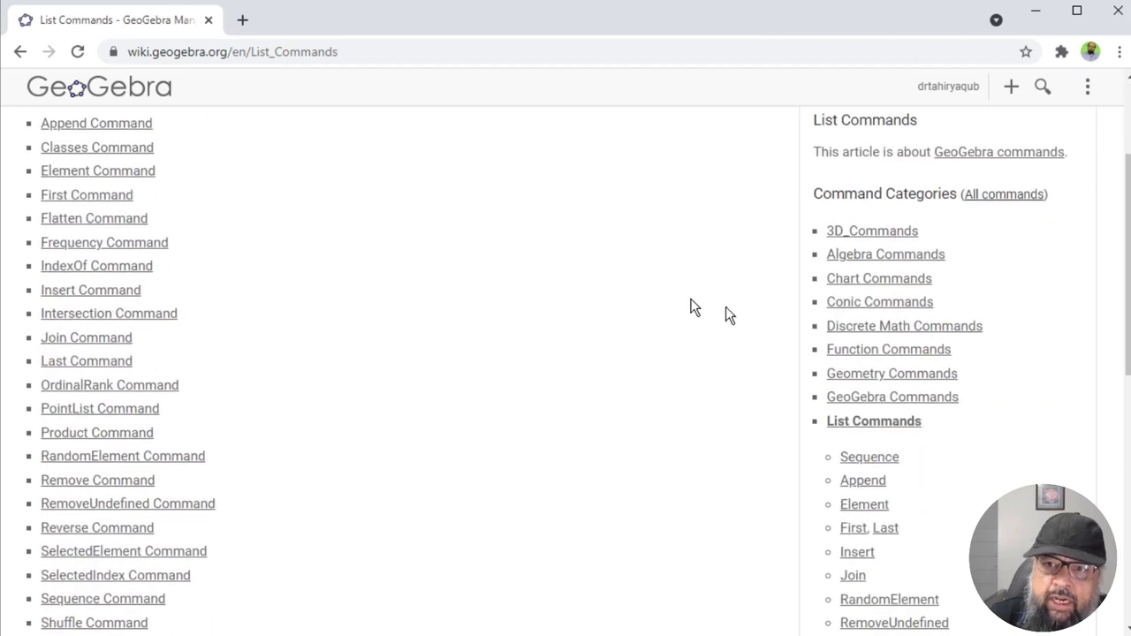
{"action": "scroll", "coordinate": [730, 309], "scroll_direction": "up", "scroll_amount": 2}
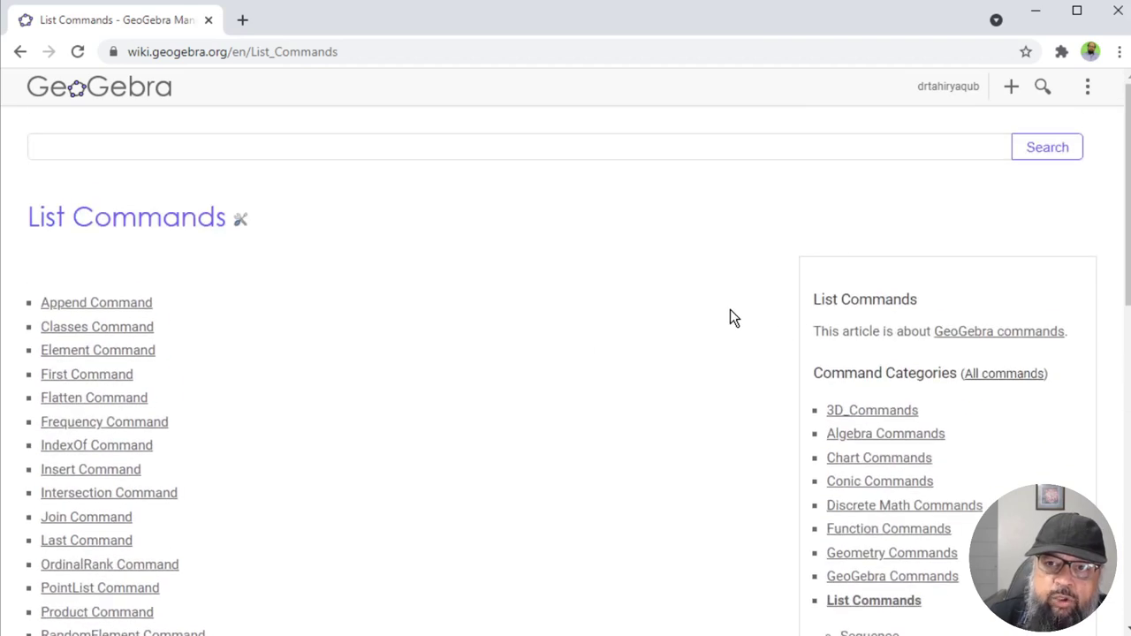
{"action": "scroll", "coordinate": [730, 310], "scroll_direction": "down", "scroll_amount": 1}
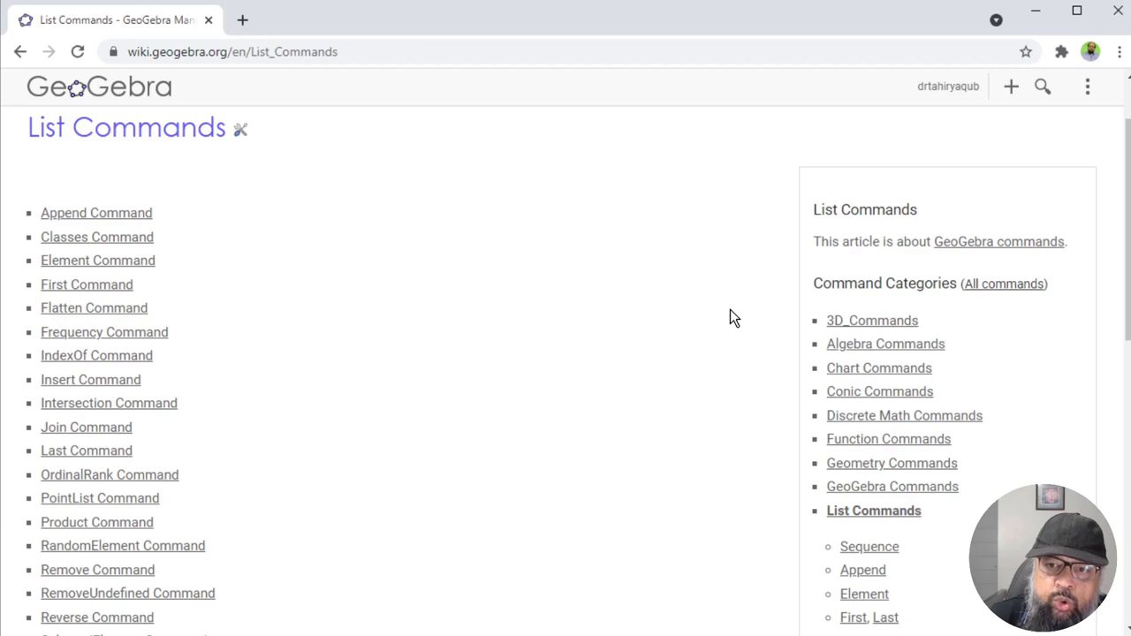
{"action": "scroll", "coordinate": [729, 318], "scroll_direction": "down", "scroll_amount": 2}
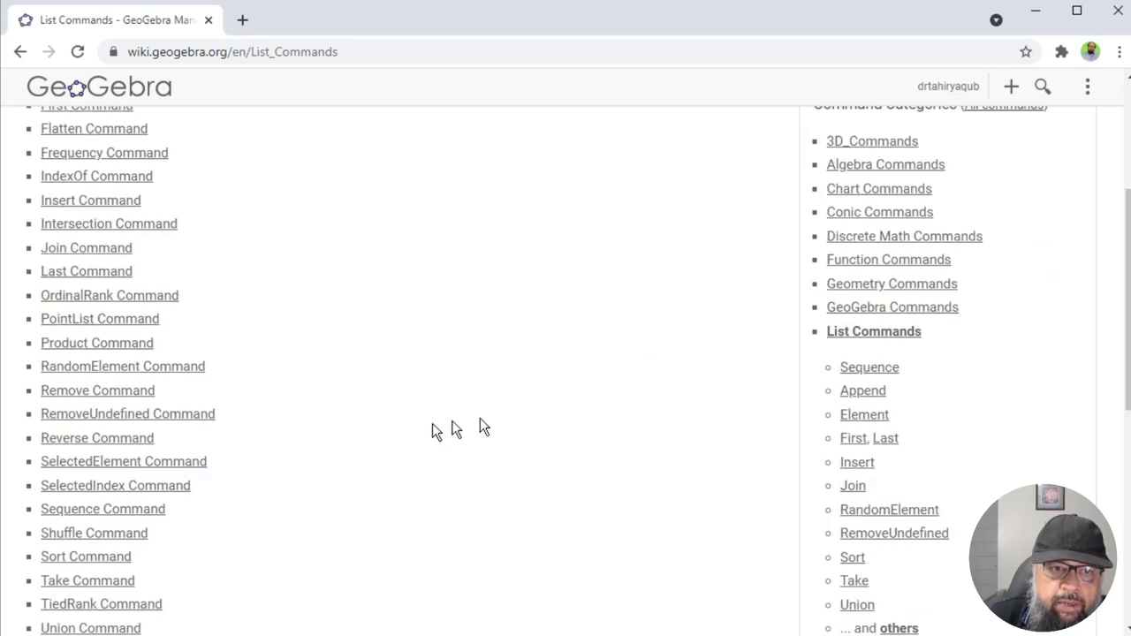
{"action": "left_click", "coordinate": [72, 325]}
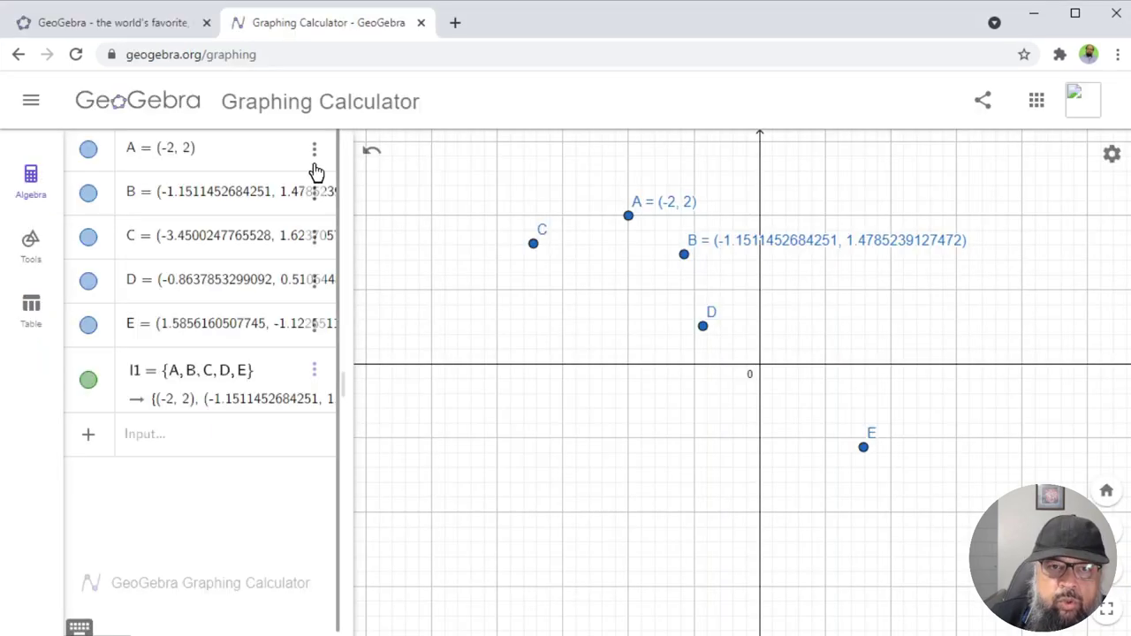
Step: Delete point A from its menu, then box-select and delete points B, C, D and E
{"action": "left_click", "coordinate": [315, 152]}
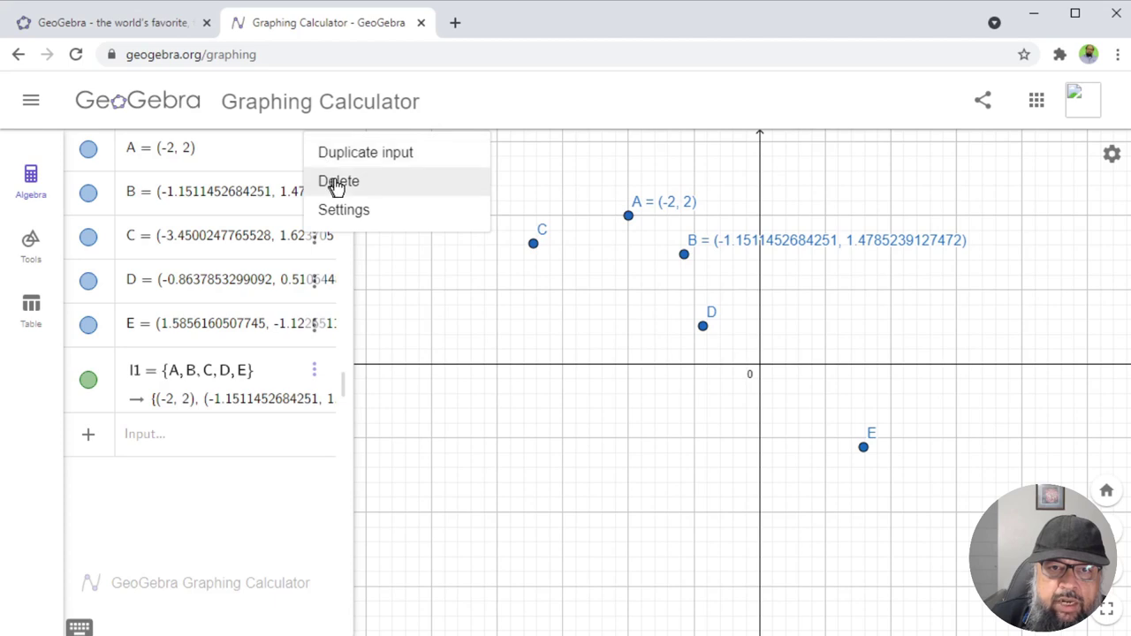
{"action": "left_click", "coordinate": [337, 183]}
{"action": "left_click", "coordinate": [34, 242]}
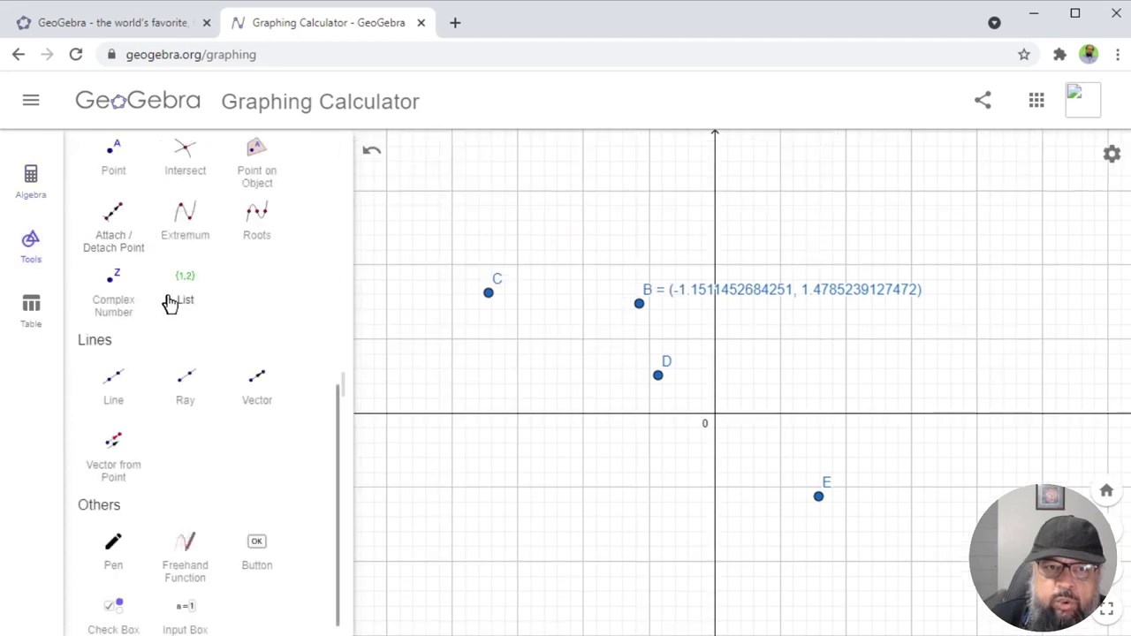
{"action": "scroll", "coordinate": [171, 303], "scroll_direction": "up", "scroll_amount": 6}
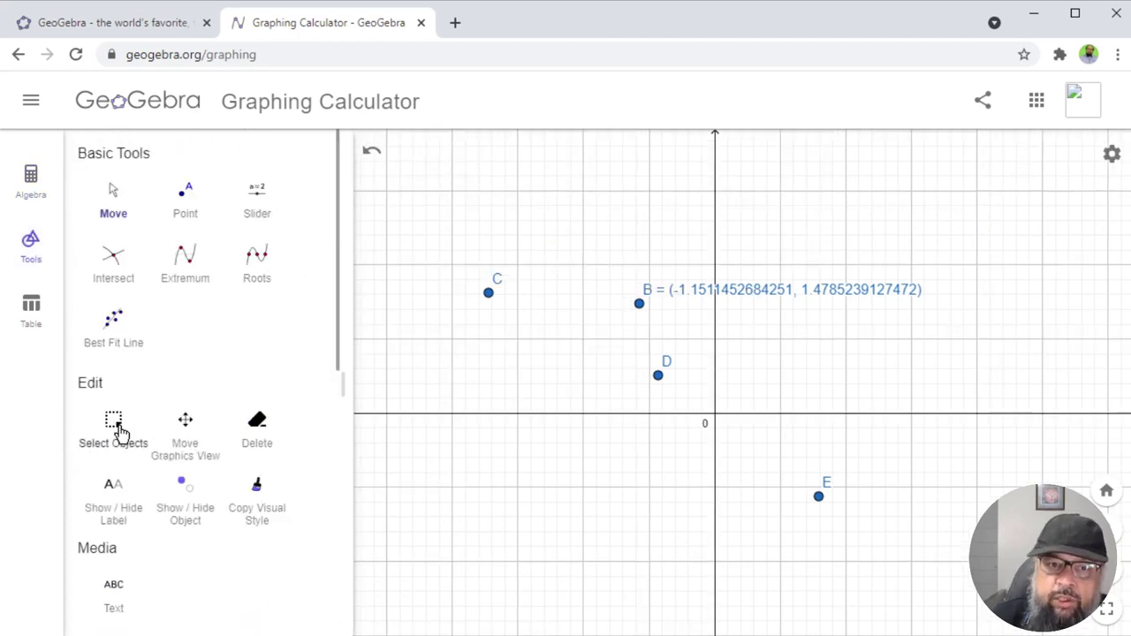
{"action": "left_click", "coordinate": [119, 433]}
{"action": "left_click_drag", "start_coordinate": [456, 184], "coordinate": [963, 558]}
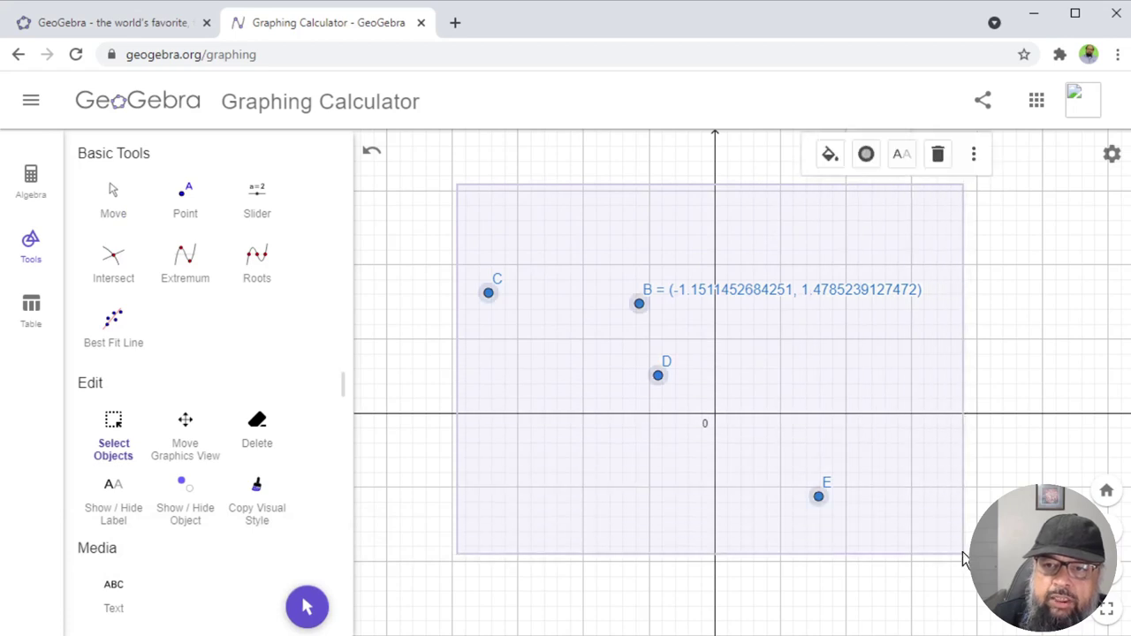
{"action": "key", "text": "Delete"}
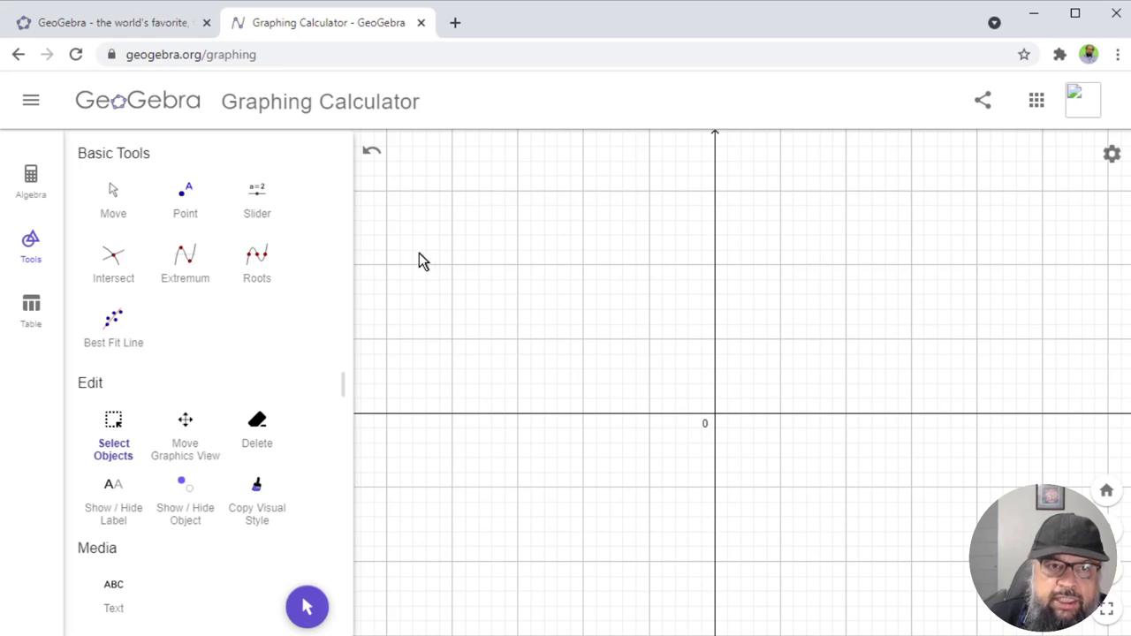
Step: Enter the lines f(x) = 5x + 5 and g(x) = 7x − 5 in the algebra input
{"action": "left_click", "coordinate": [34, 188]}
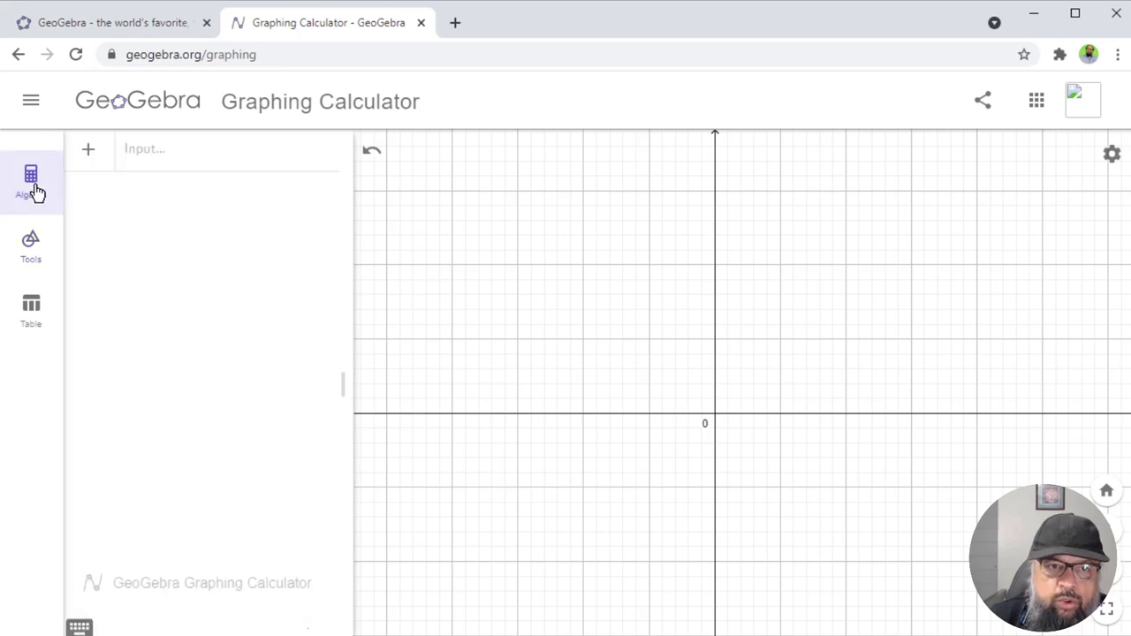
{"action": "left_click", "coordinate": [157, 161]}
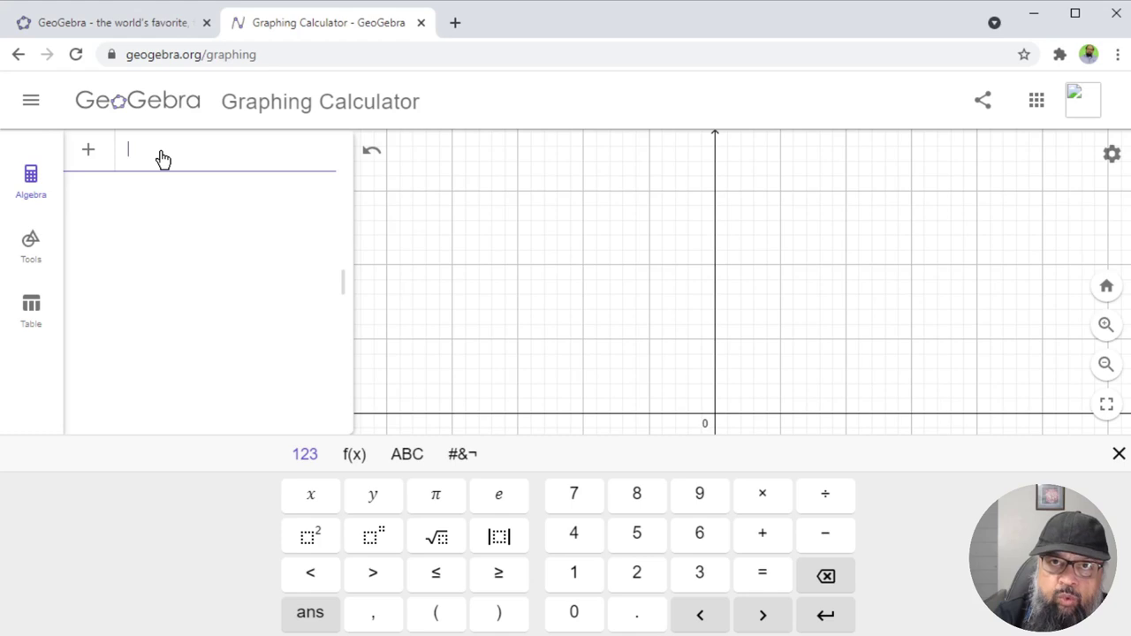
{"action": "type", "text": "5x"}
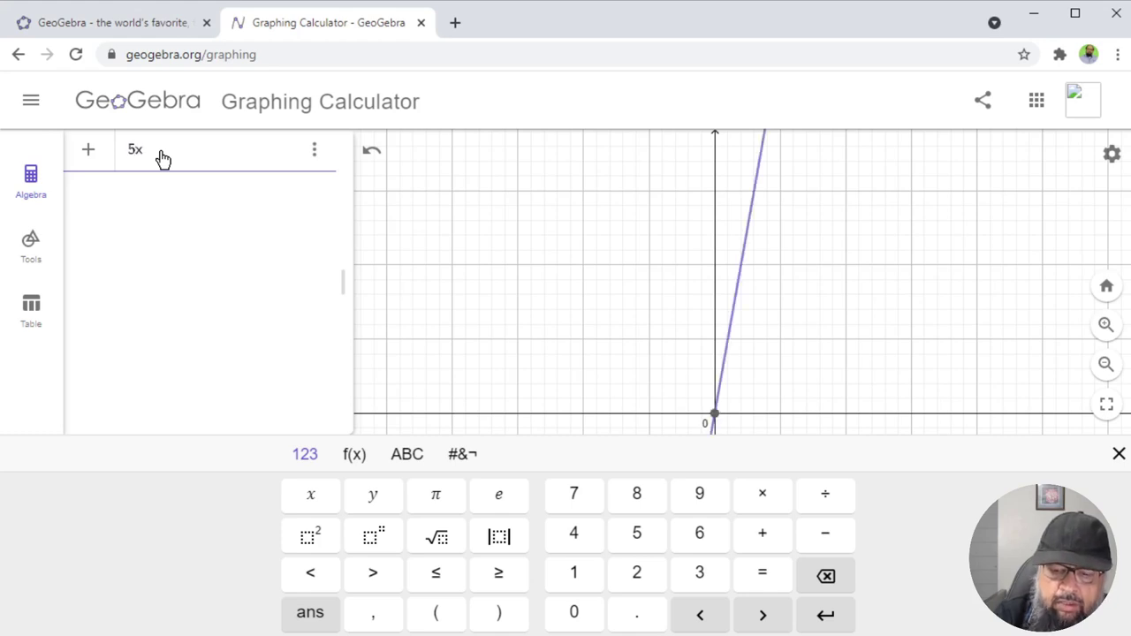
{"action": "type", "text": " + 5"}
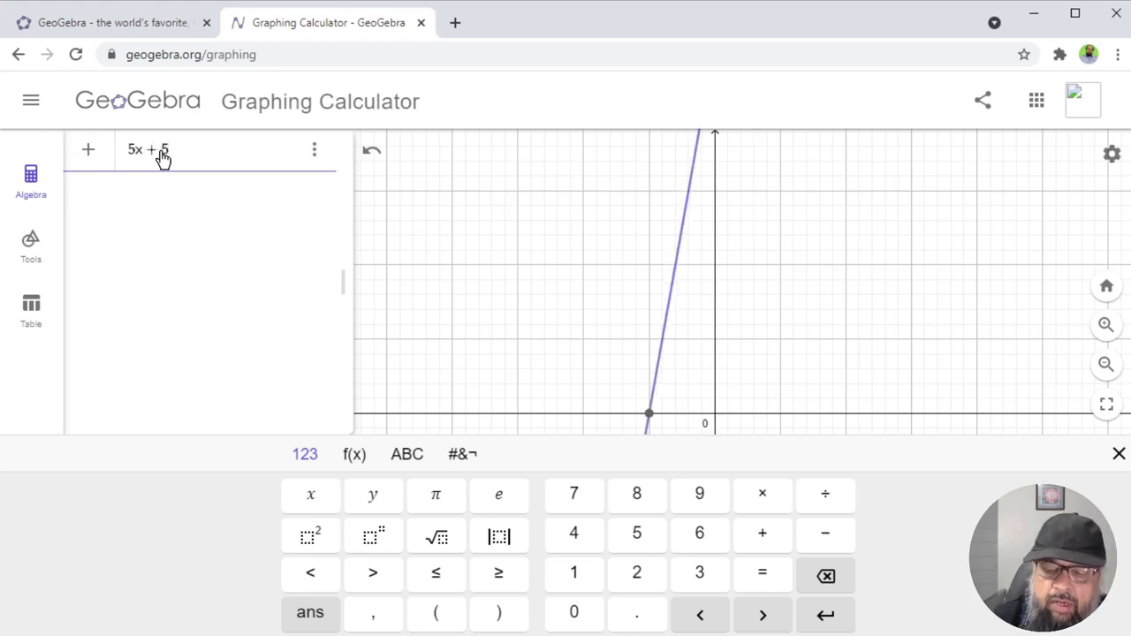
{"action": "key", "text": "Return"}
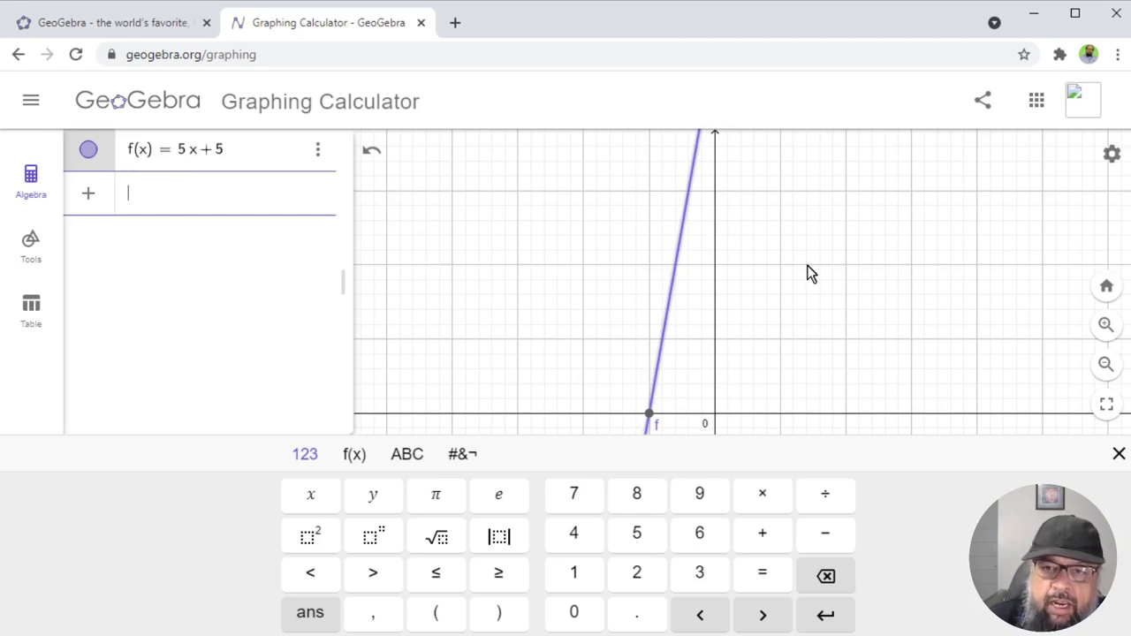
{"action": "scroll", "coordinate": [793, 273], "scroll_direction": "down", "scroll_amount": 1}
{"action": "left_click", "coordinate": [776, 332]}
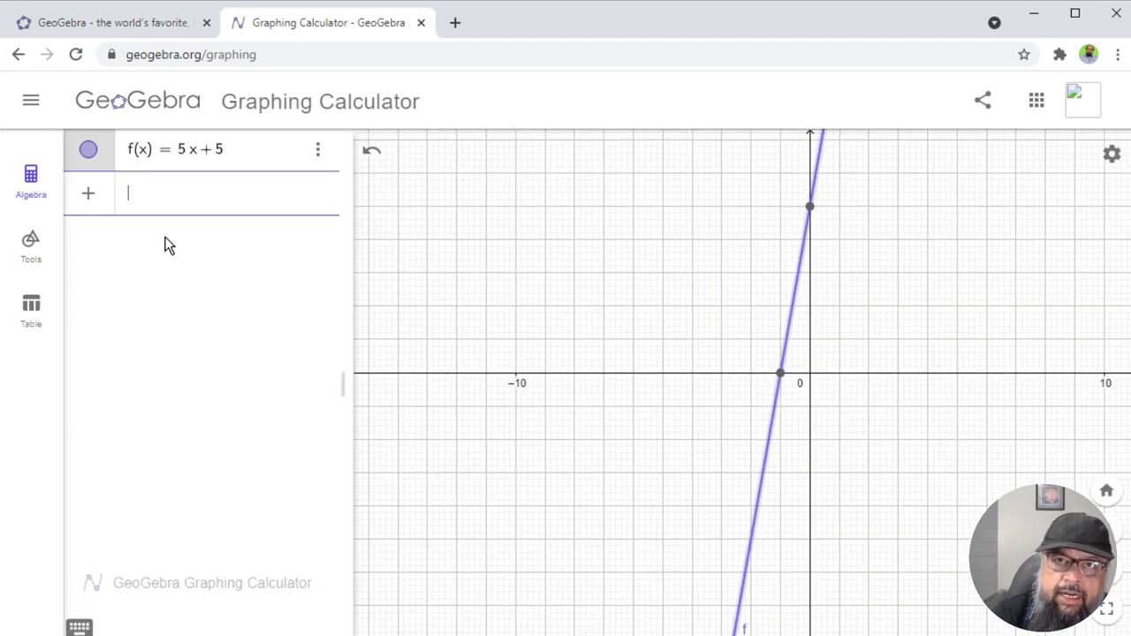
{"action": "type", "text": "7x-5"}
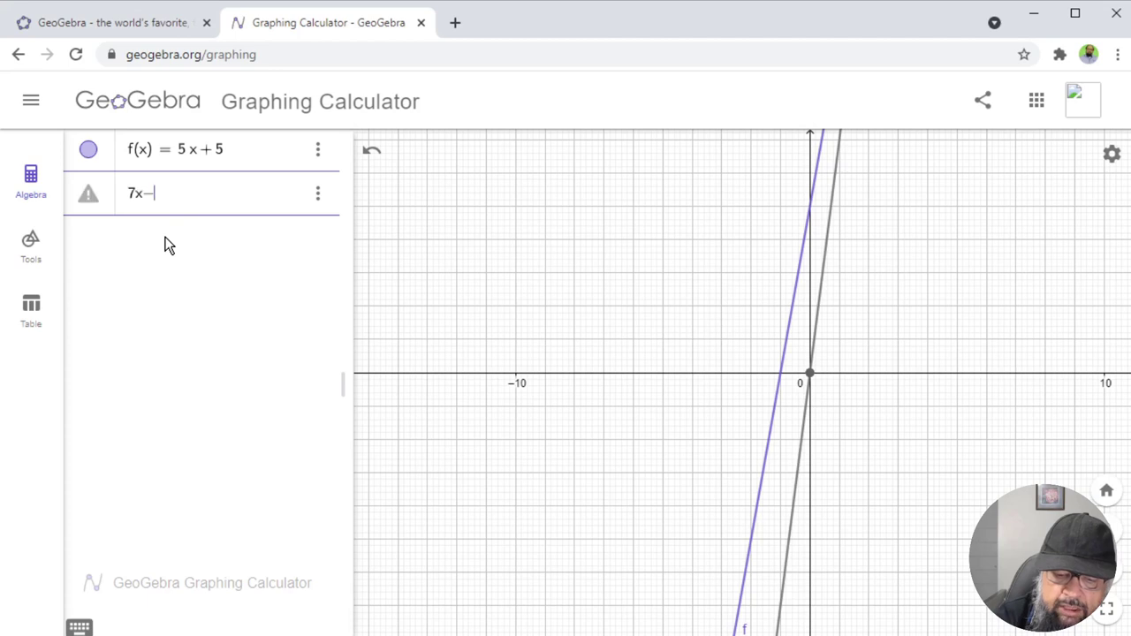
{"action": "key", "text": "Return"}
Step: Pan and zoom the graph to bring the intersection at (5, 30) into view
{"action": "scroll", "coordinate": [913, 362], "scroll_direction": "up", "scroll_amount": 2}
{"action": "scroll", "coordinate": [910, 358], "scroll_direction": "down", "scroll_amount": 4}
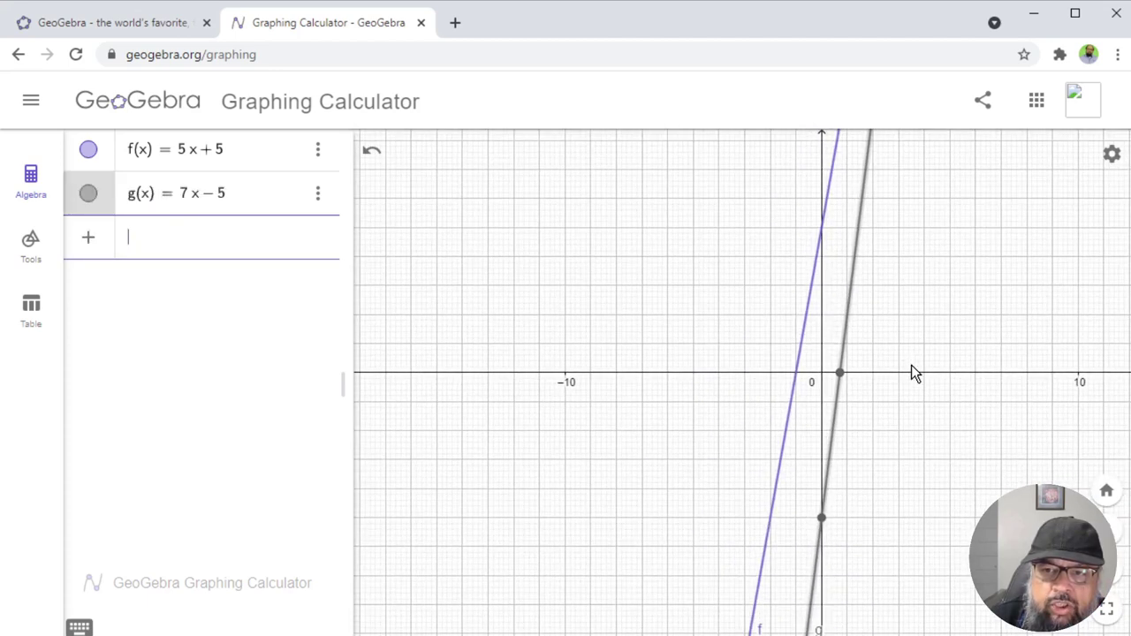
{"action": "left_click_drag", "start_coordinate": [916, 378], "coordinate": [626, 626]}
{"action": "left_click_drag", "start_coordinate": [838, 224], "coordinate": [769, 550]}
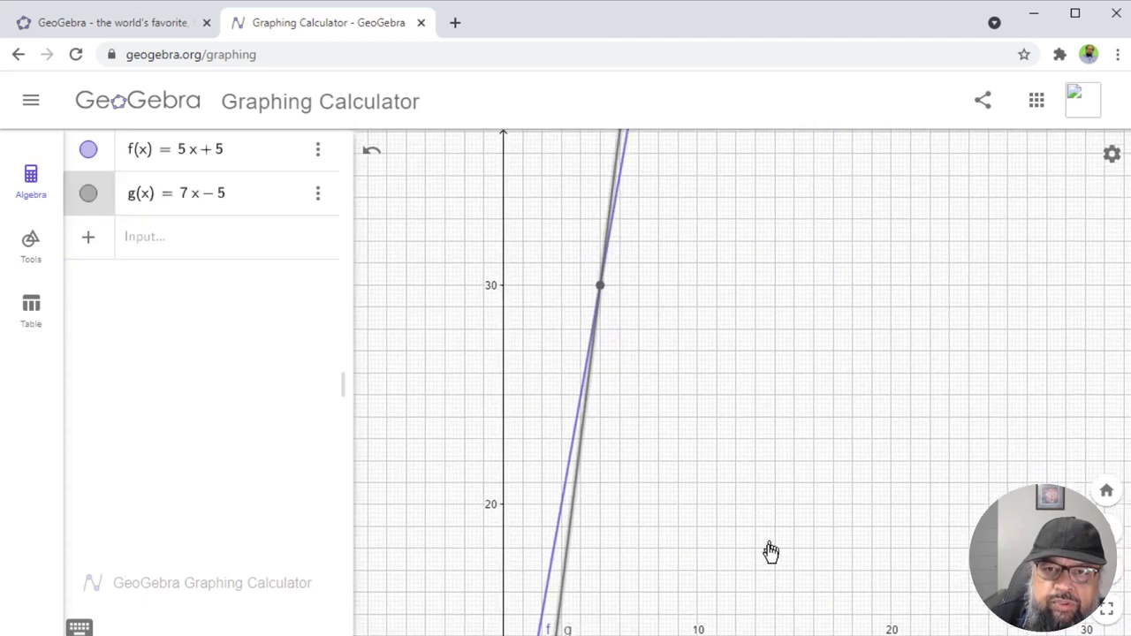
{"action": "left_click_drag", "start_coordinate": [852, 329], "coordinate": [916, 379]}
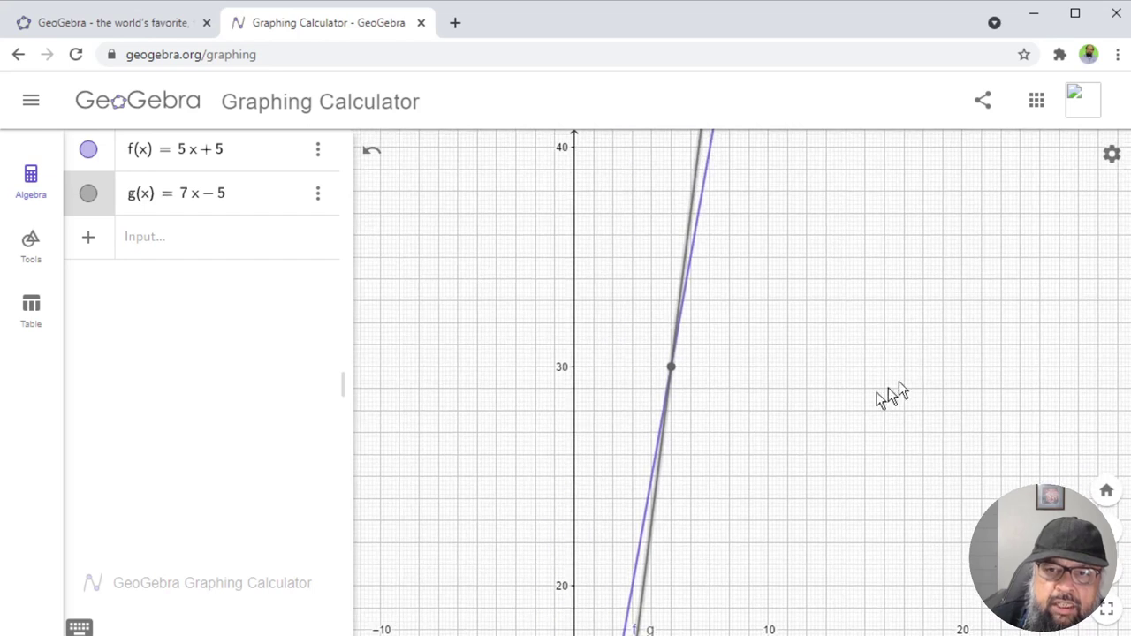
{"action": "scroll", "coordinate": [681, 378], "scroll_direction": "up", "scroll_amount": 5}
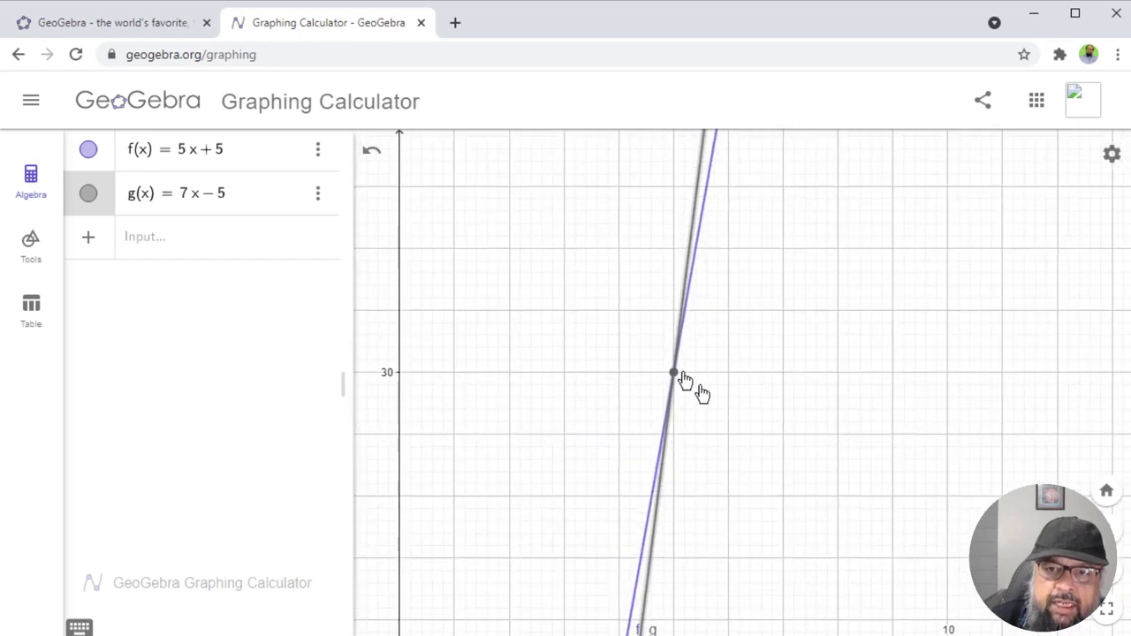
{"action": "scroll", "coordinate": [680, 382], "scroll_direction": "up", "scroll_amount": 1}
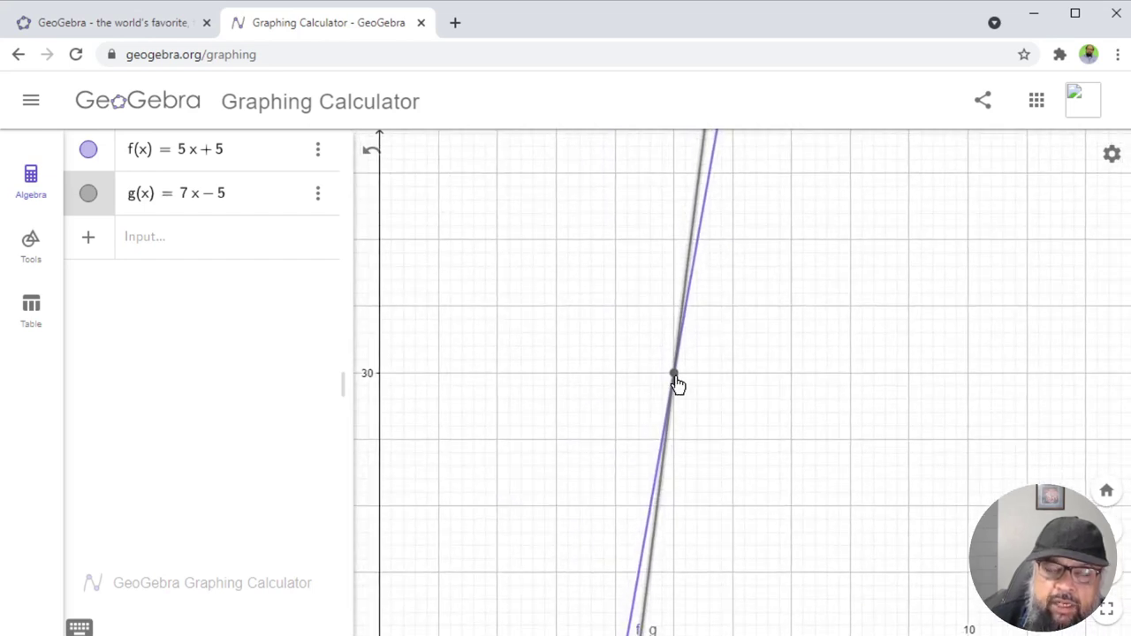
{"action": "scroll", "coordinate": [676, 384], "scroll_direction": "down", "scroll_amount": 1}
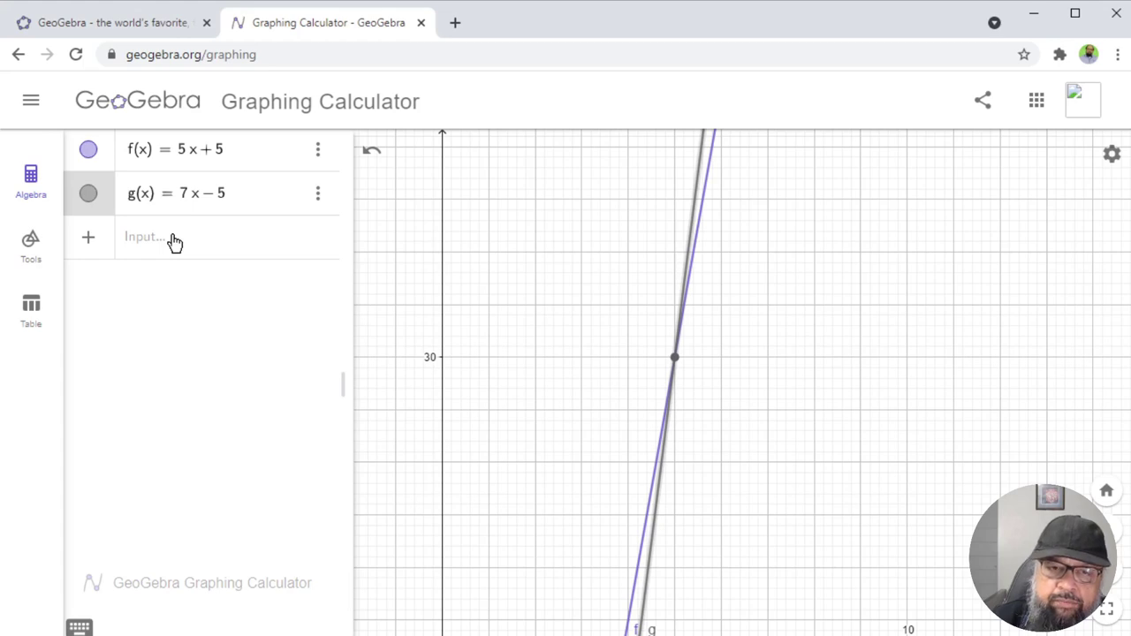
{"action": "left_click", "coordinate": [318, 148]}
Step: Delete f(x), then delete g(x) = 7x − 5 through its options menu
{"action": "left_click", "coordinate": [343, 238]}
{"action": "left_click", "coordinate": [318, 150]}
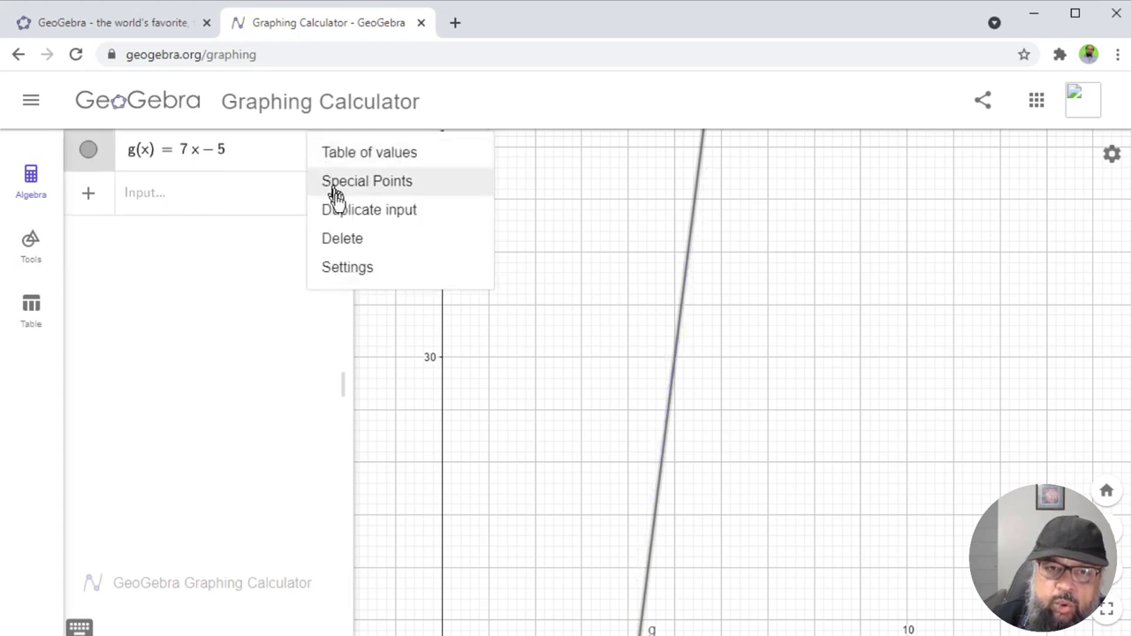
{"action": "left_click", "coordinate": [343, 239]}
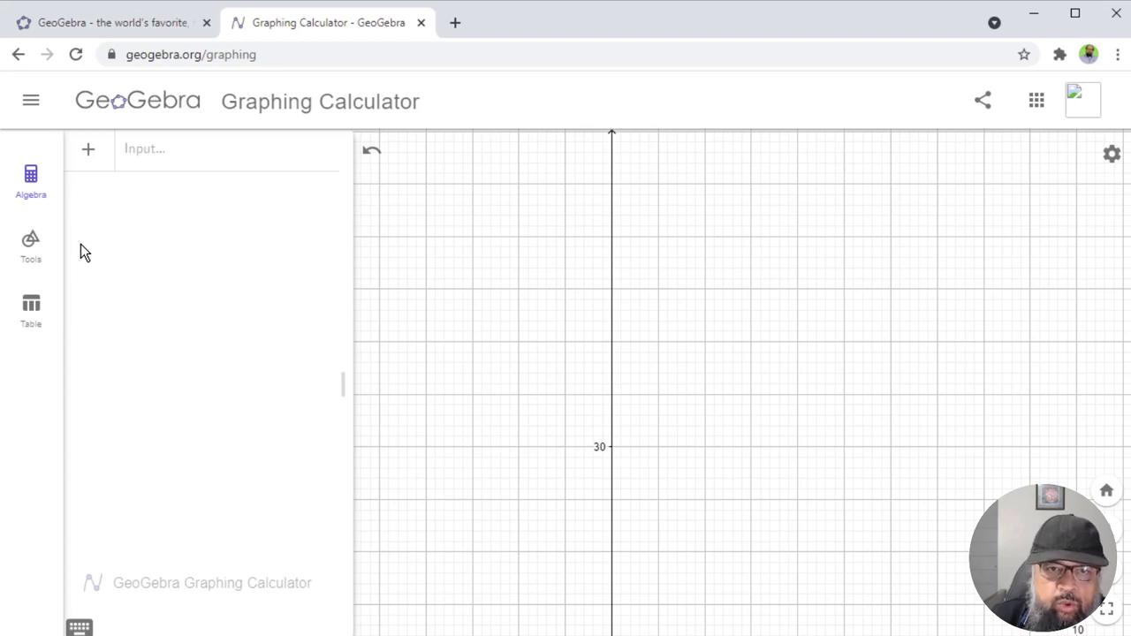
Step: Place slider n on the graph as an Integer slider with maximum 5, giving range 1 to 5
{"action": "left_click", "coordinate": [32, 249]}
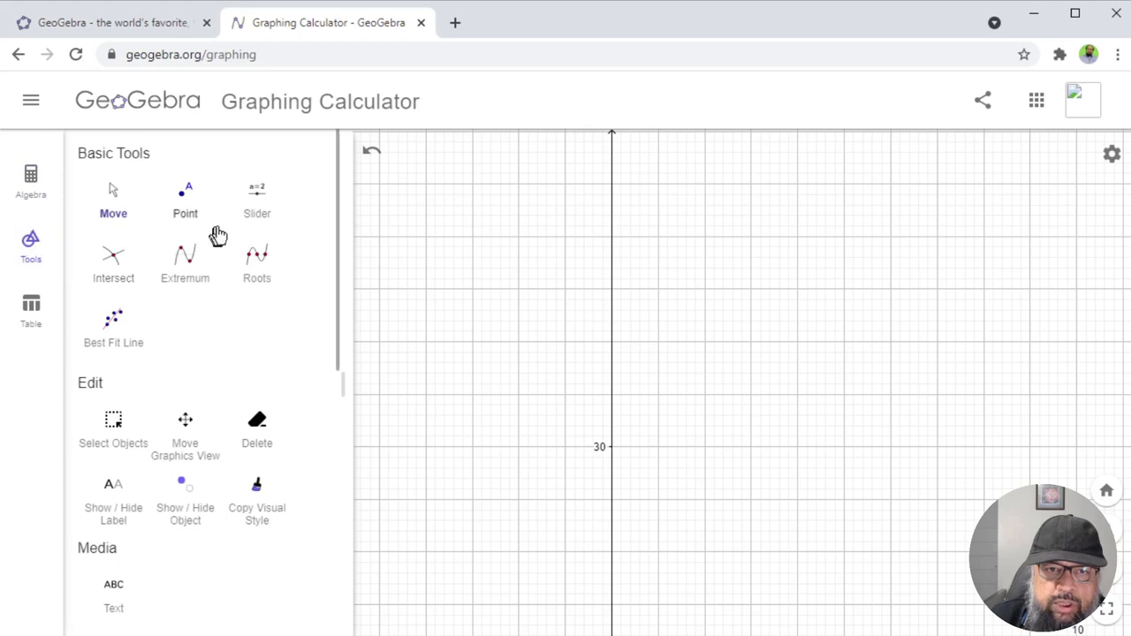
{"action": "left_click", "coordinate": [259, 199]}
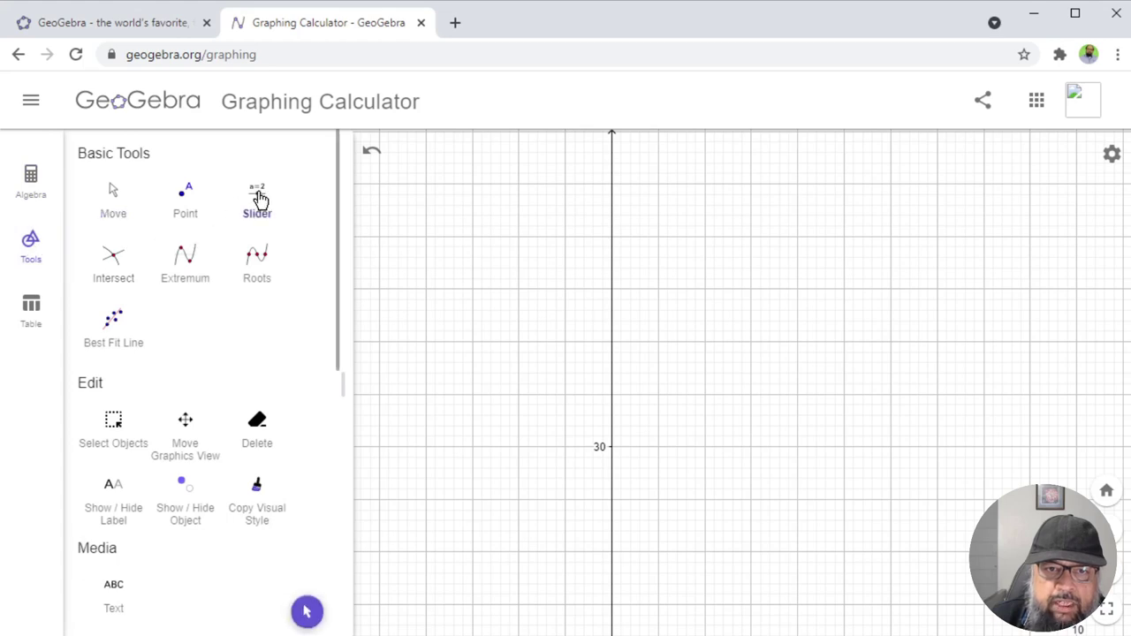
{"action": "left_click", "coordinate": [425, 194]}
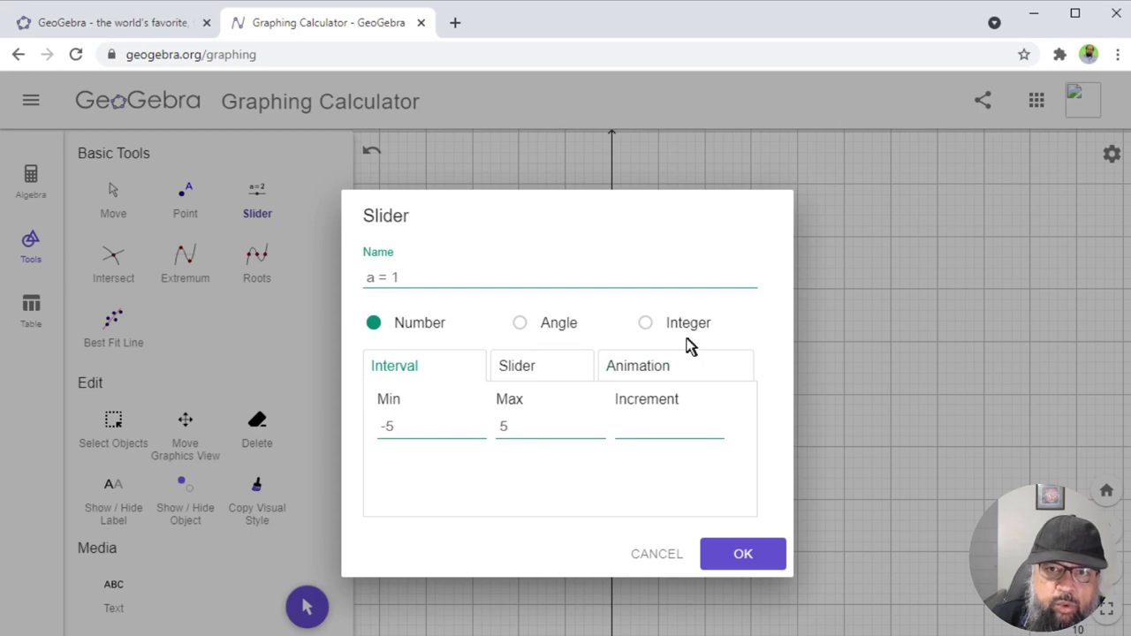
{"action": "left_click", "coordinate": [646, 323]}
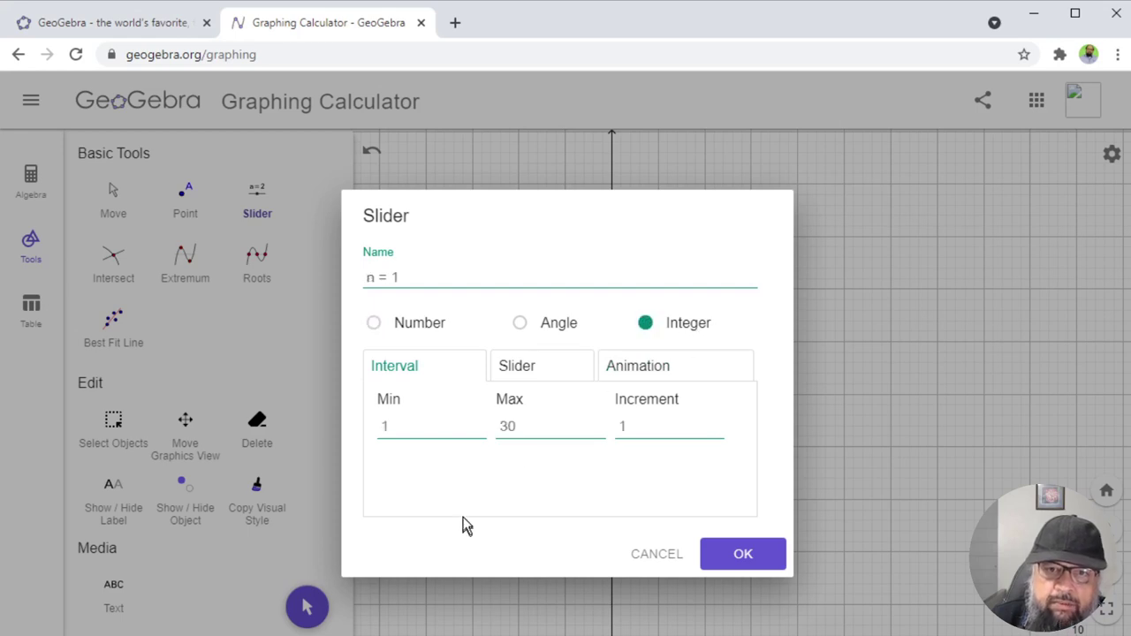
{"action": "double_click", "coordinate": [528, 429]}
{"action": "type", "text": "5"}
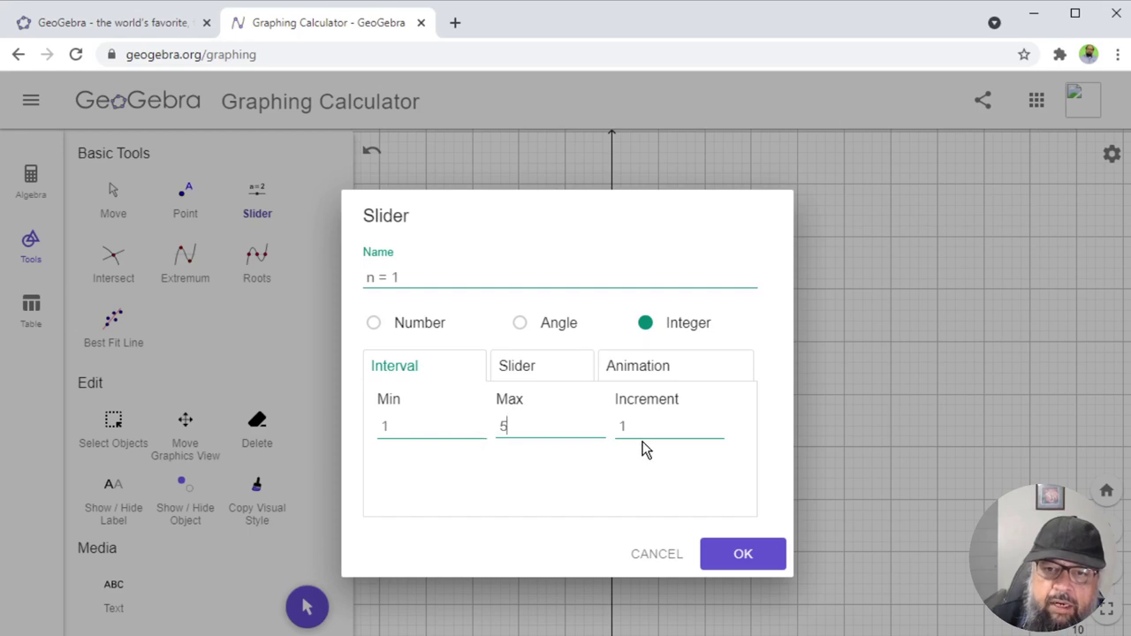
{"action": "left_click", "coordinate": [745, 560]}
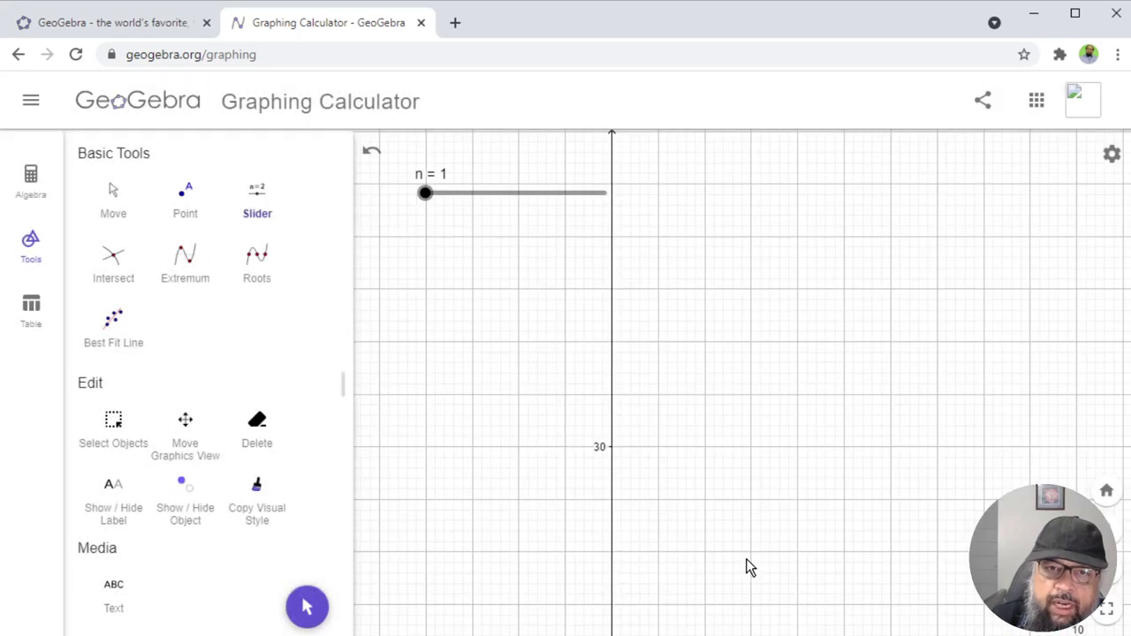
{"action": "left_click", "coordinate": [45, 188]}
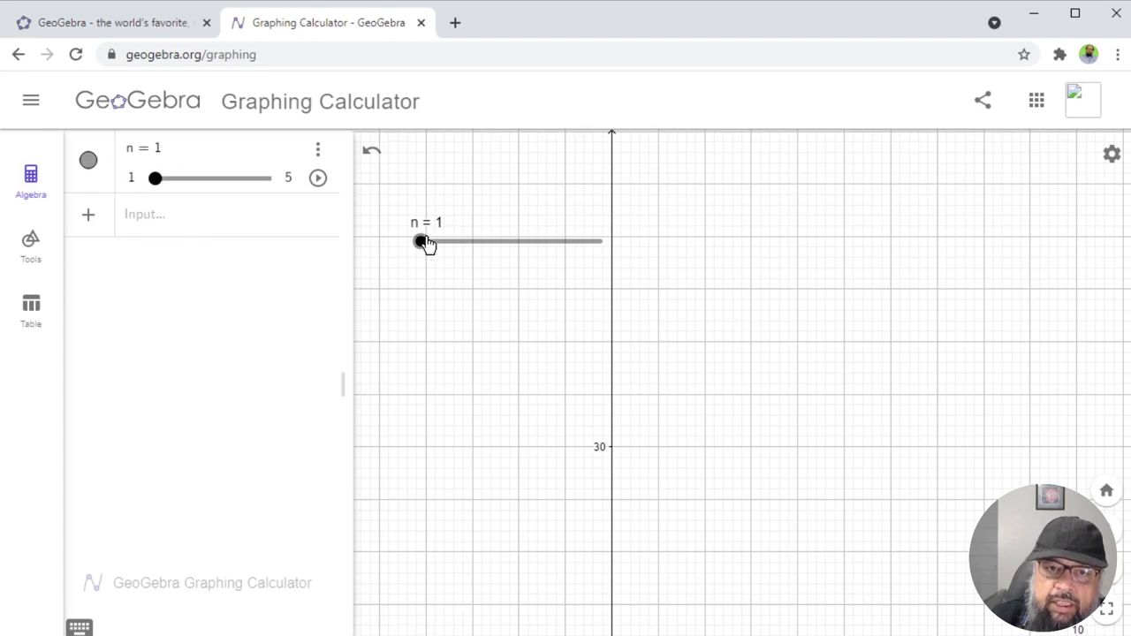
Step: Move slider n to 2 and enter the line 4x + n
{"action": "left_click_drag", "start_coordinate": [423, 241], "coordinate": [451, 245]}
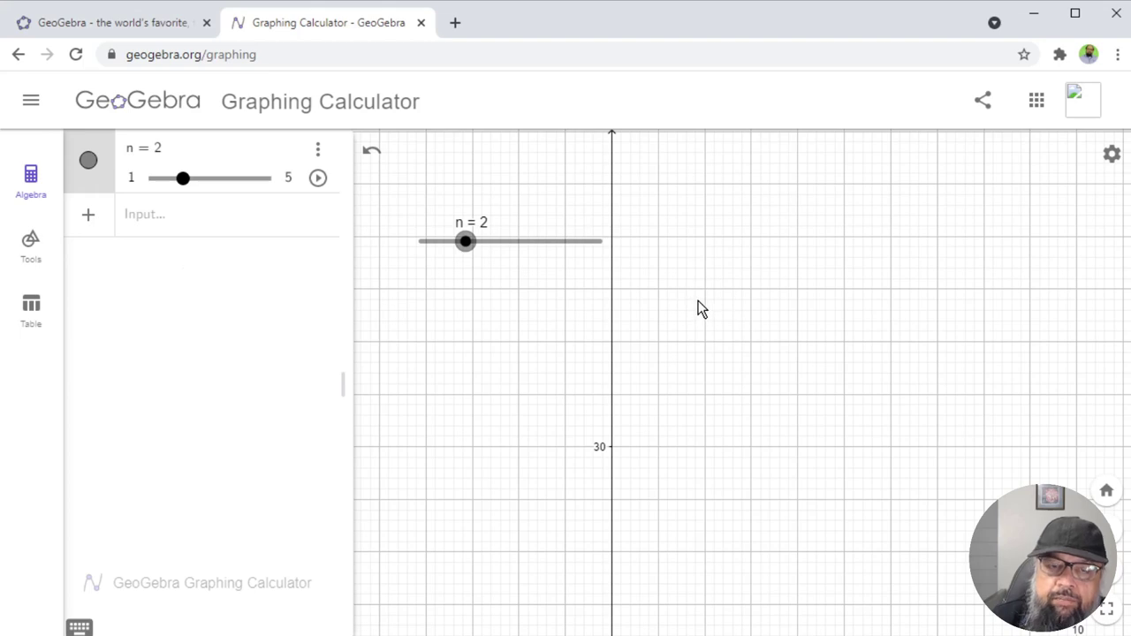
{"action": "left_click", "coordinate": [155, 221]}
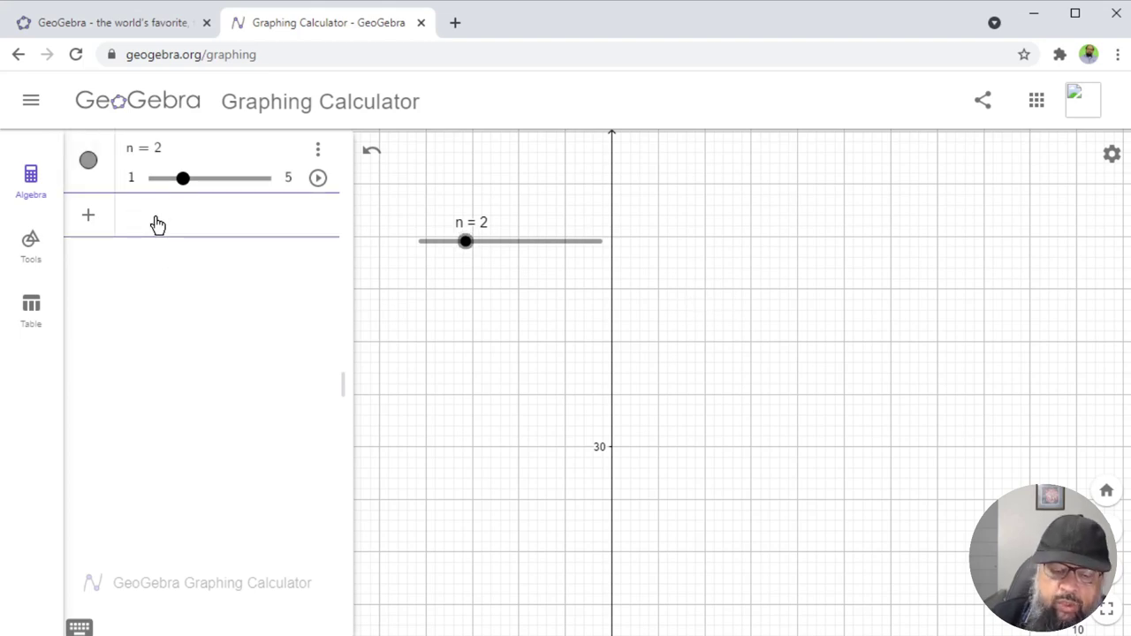
{"action": "type", "text": "4x "}
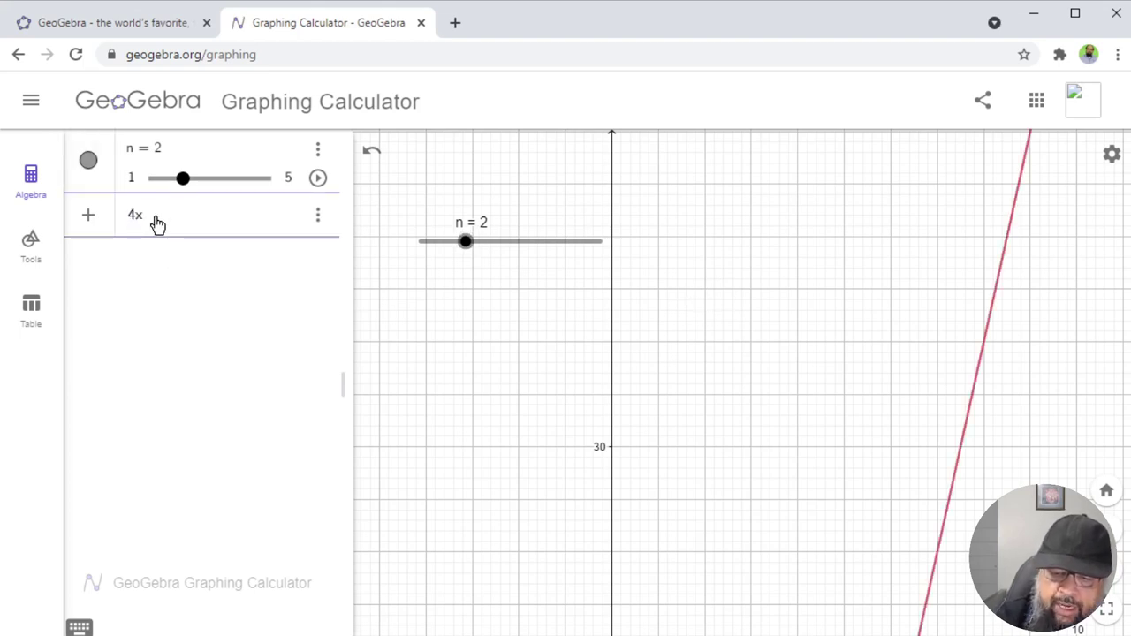
{"action": "type", "text": "+ n"}
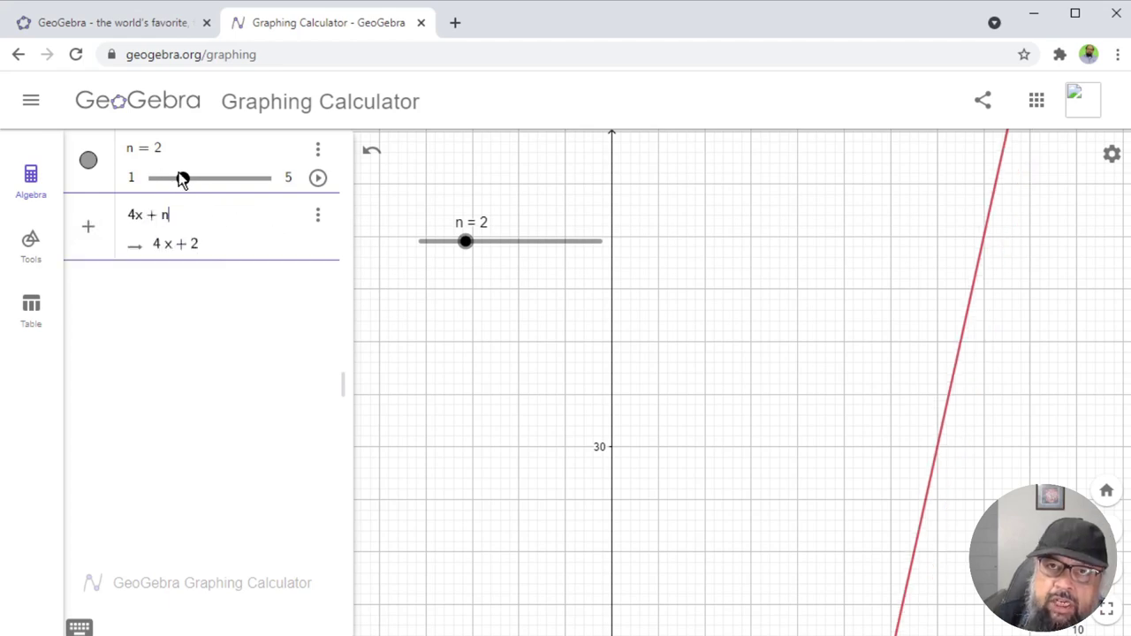
Step: Drag n upward to shift the line, zoom out to show the origin, then set n to 3
{"action": "left_click_drag", "start_coordinate": [183, 181], "coordinate": [212, 182]}
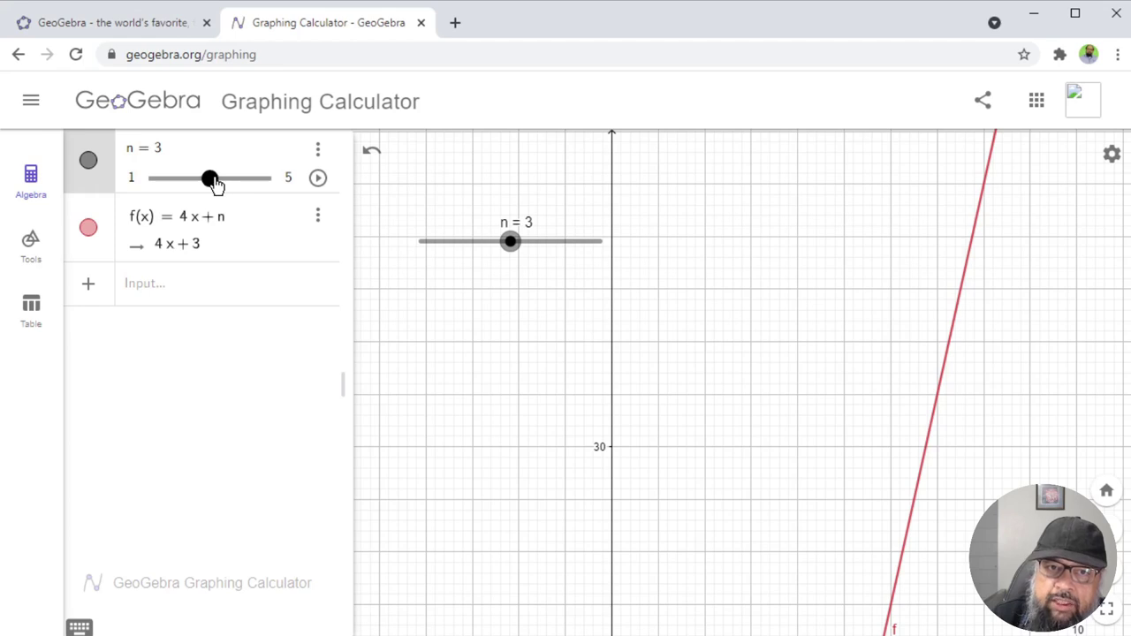
{"action": "left_click_drag", "start_coordinate": [216, 183], "coordinate": [264, 183]}
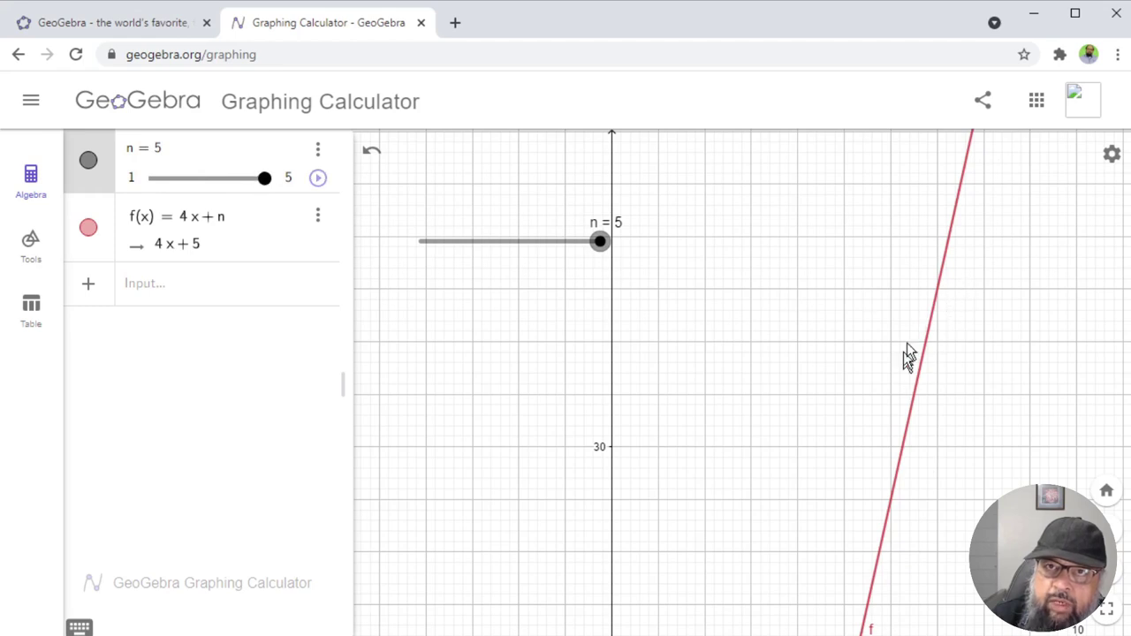
{"action": "scroll", "coordinate": [839, 358], "scroll_direction": "down", "scroll_amount": 3}
{"action": "left_click_drag", "start_coordinate": [839, 357], "coordinate": [863, 227]}
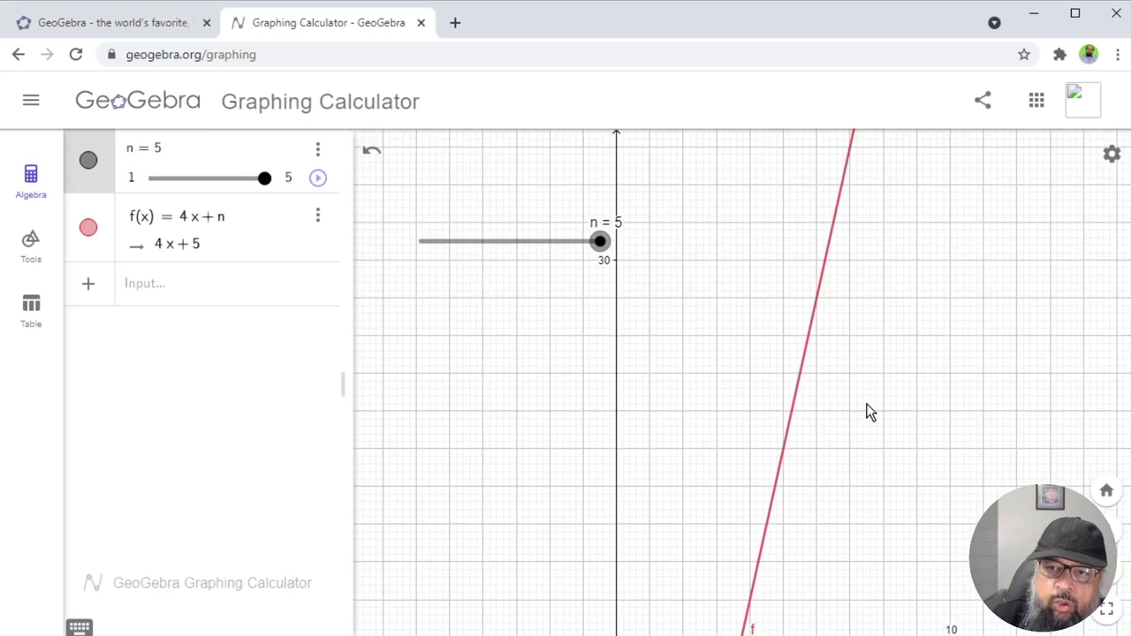
{"action": "left_click_drag", "start_coordinate": [866, 411], "coordinate": [845, 300]}
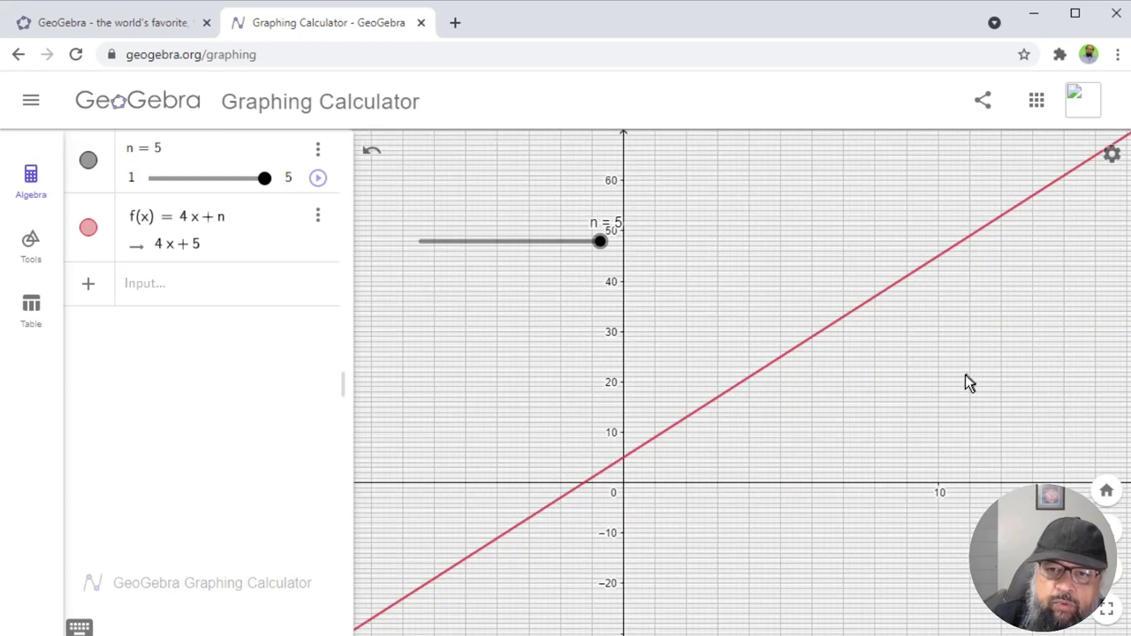
{"action": "left_click_drag", "start_coordinate": [261, 182], "coordinate": [214, 179]}
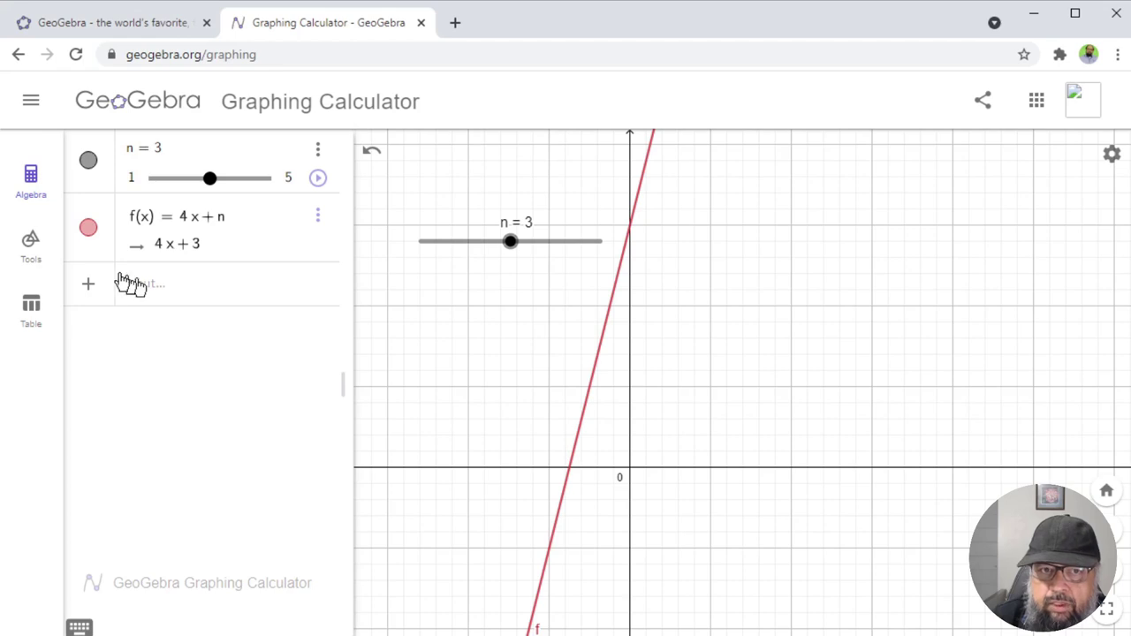
Step: Enter (x−3)^2+(y−4)^2=1 in the algebra input to draw circle eq1
{"action": "left_click", "coordinate": [32, 244]}
{"action": "scroll", "coordinate": [237, 332], "scroll_direction": "down", "scroll_amount": 6}
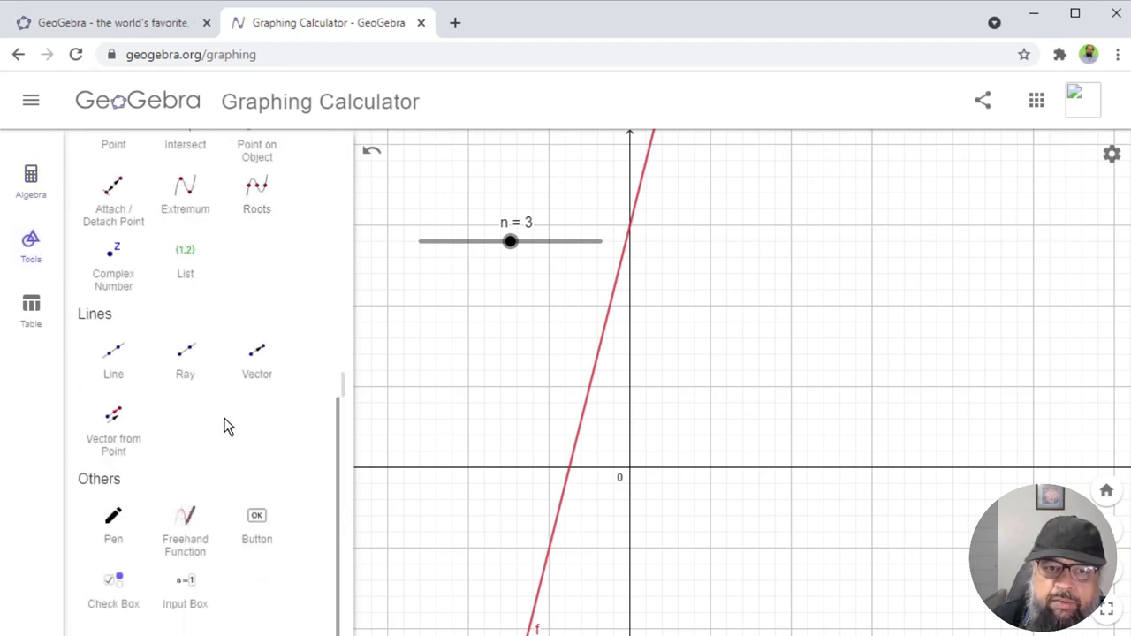
{"action": "scroll", "coordinate": [225, 423], "scroll_direction": "up", "scroll_amount": 10}
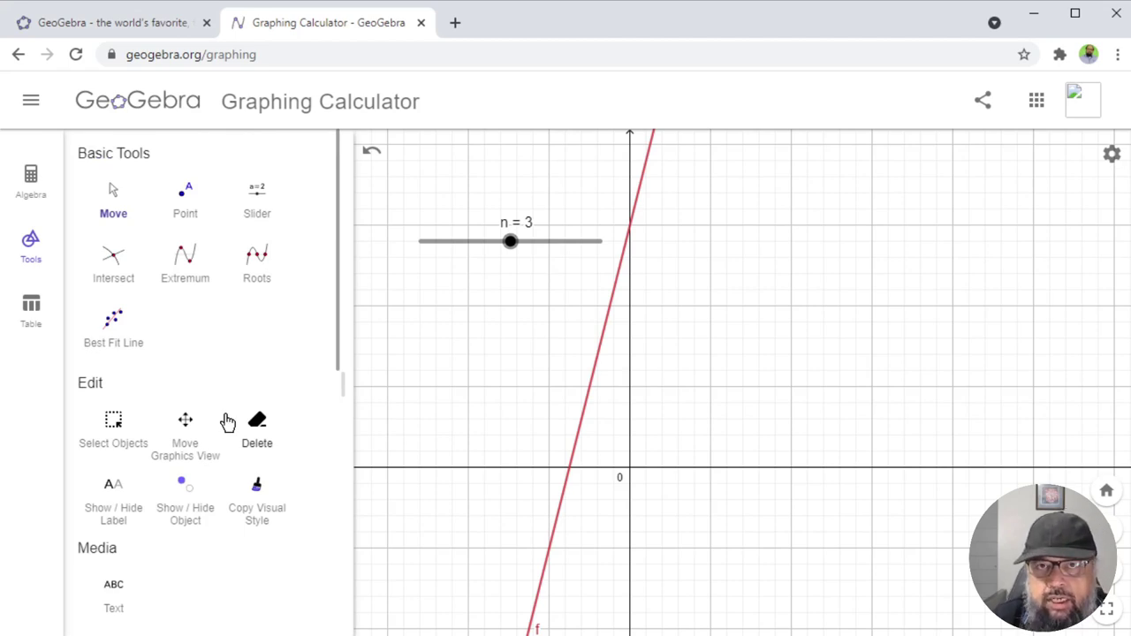
{"action": "left_click", "coordinate": [27, 201]}
{"action": "left_click", "coordinate": [156, 294]}
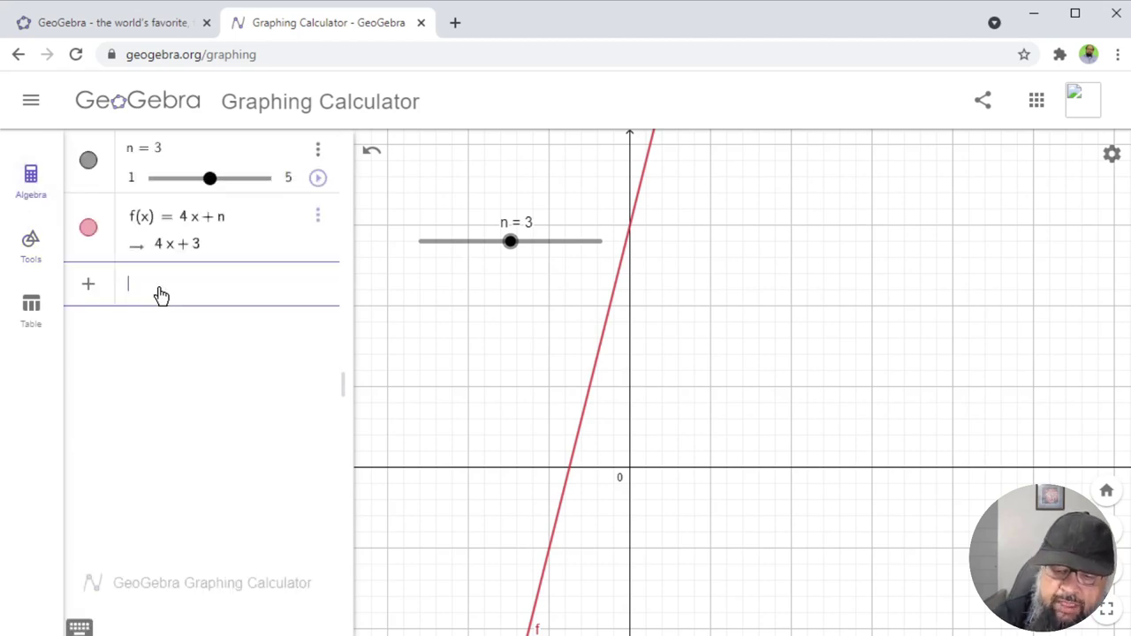
{"action": "type", "text": "("}
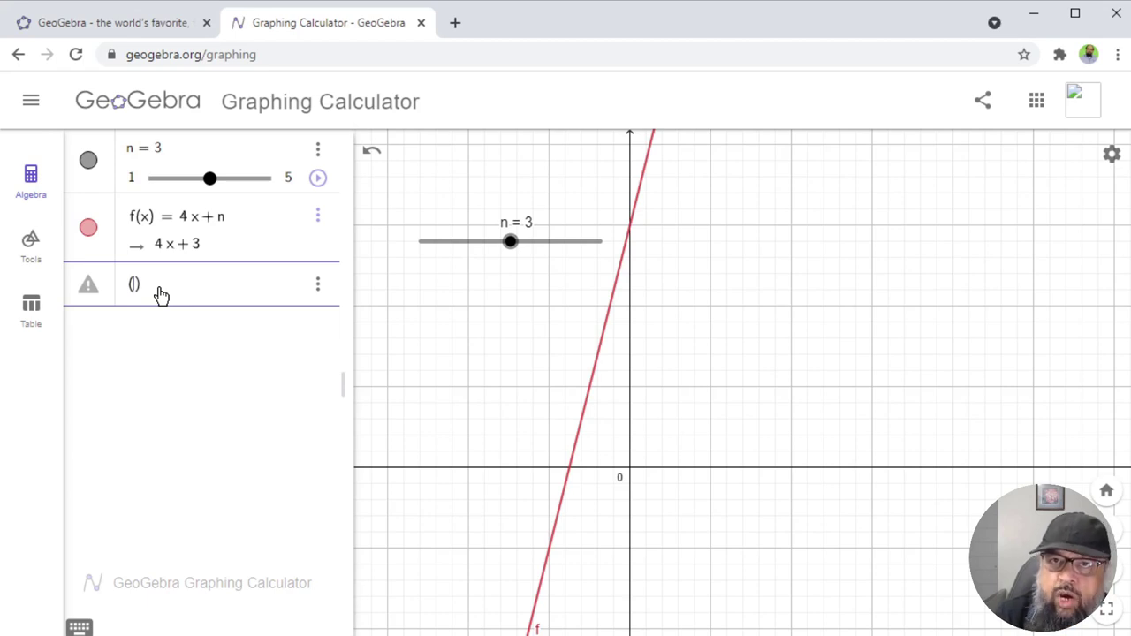
{"action": "type", "text": "x-3"}
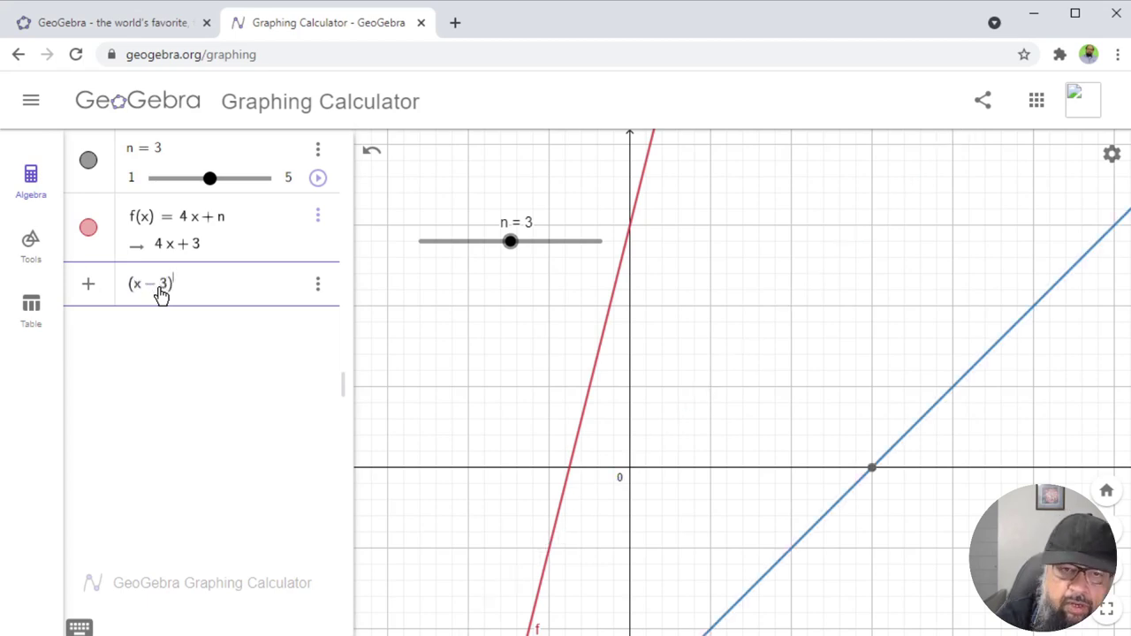
{"action": "type", "text": "2"}
{"action": "key", "text": "Right"}
{"action": "type", "text": "+"}
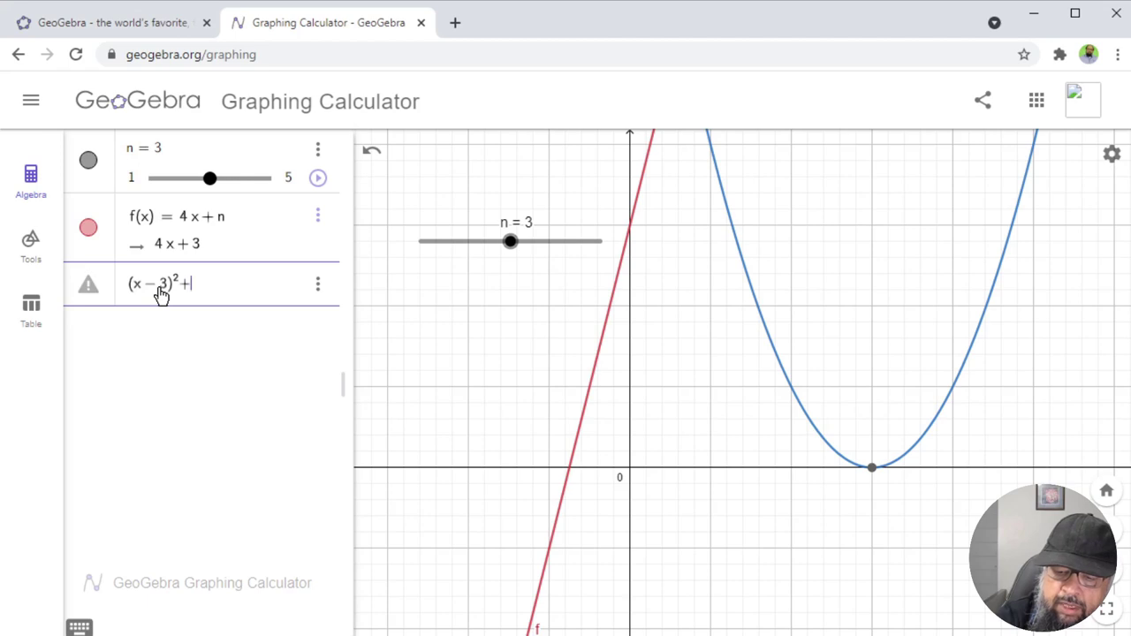
{"action": "type", "text": "(y-4"}
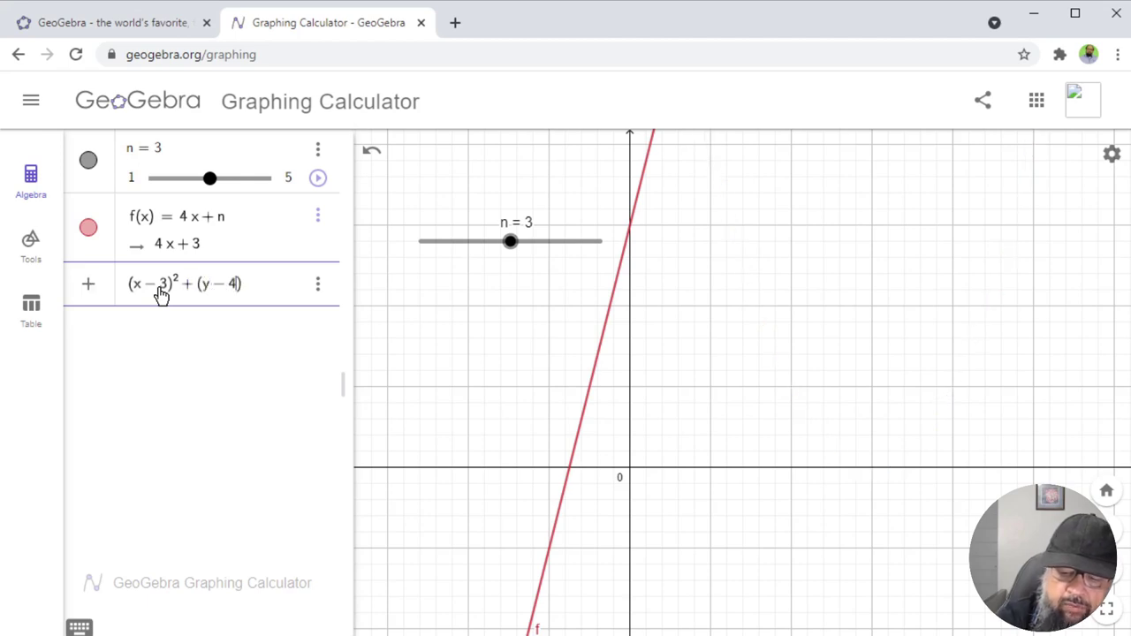
{"action": "type", "text": ")^2"}
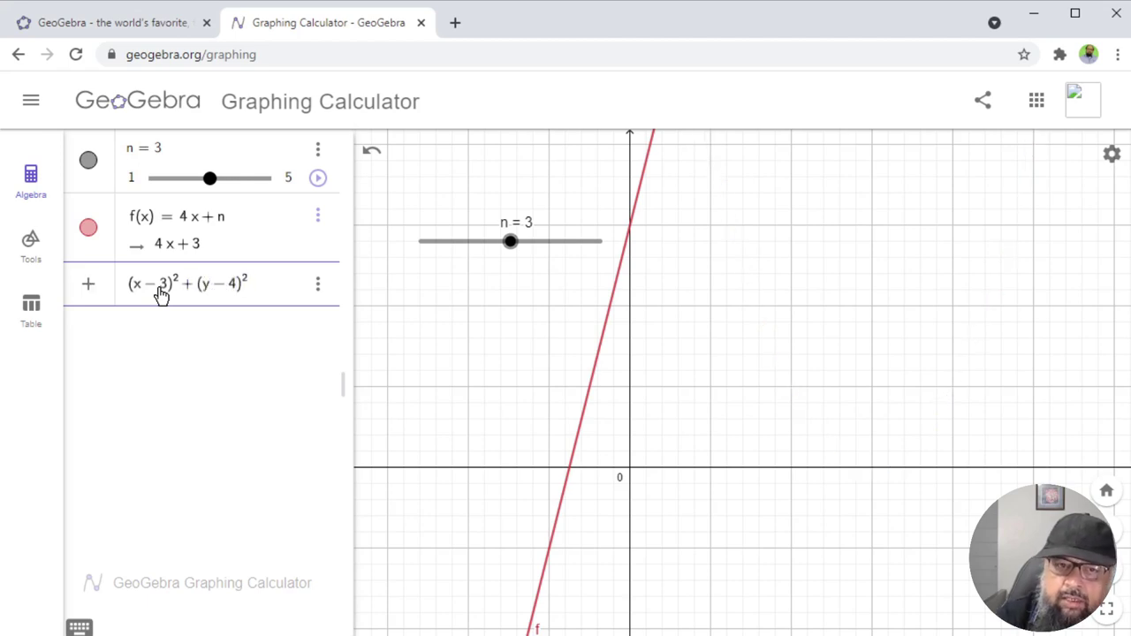
{"action": "key", "text": "Right"}
{"action": "type", "text": "= "}
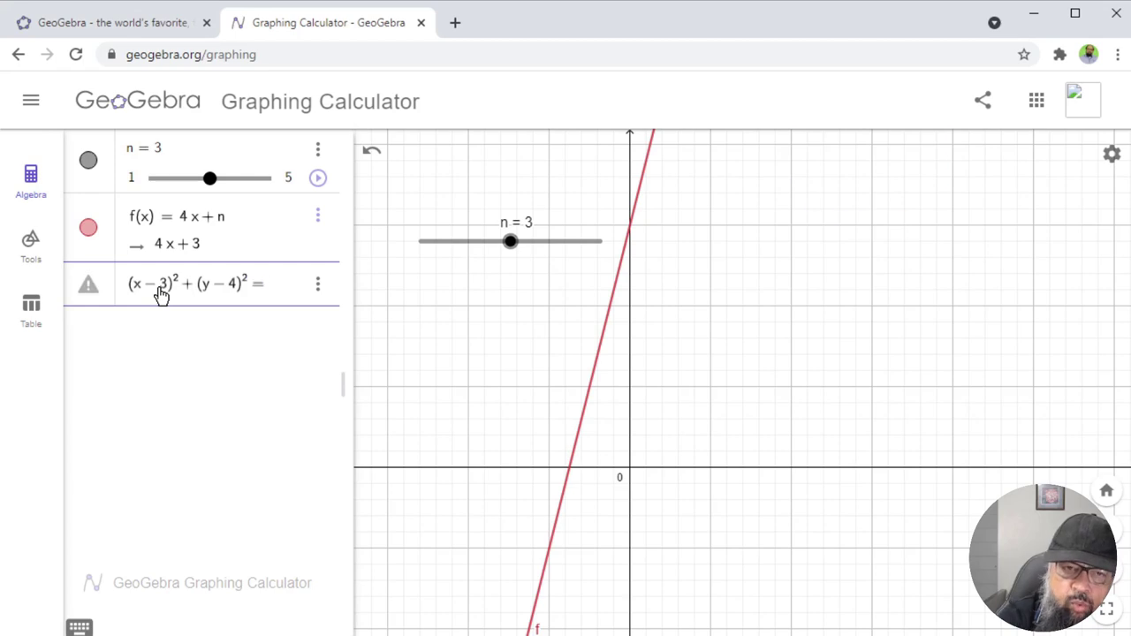
{"action": "type", "text": "1"}
{"action": "key", "text": "Return"}
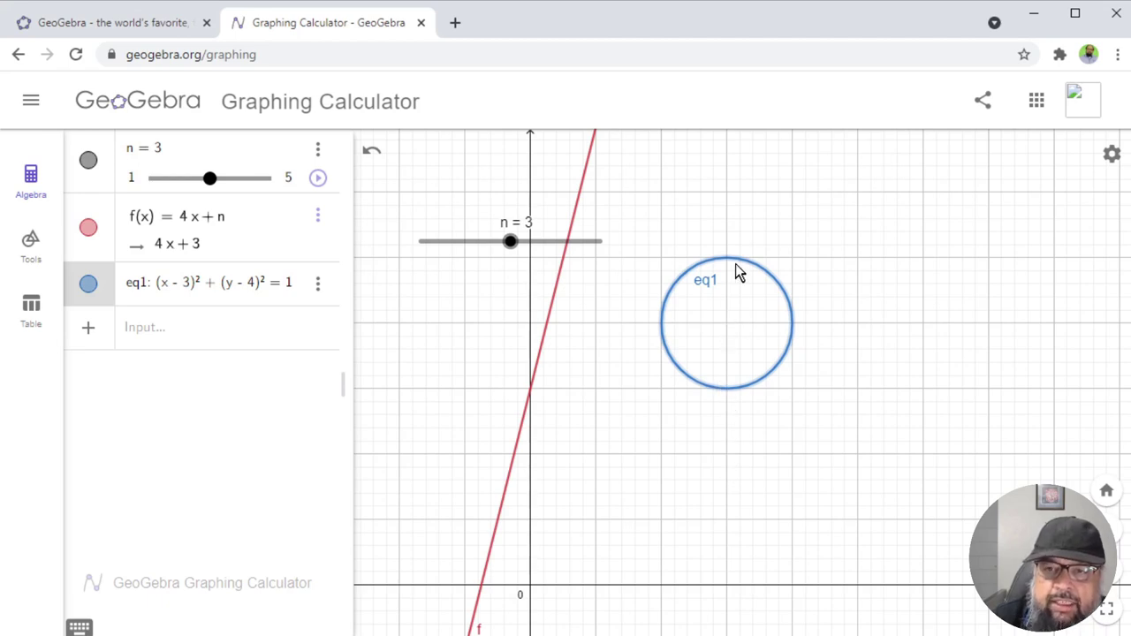
Step: Edit eq1's right-hand side from 1 to 9
{"action": "left_click", "coordinate": [291, 292]}
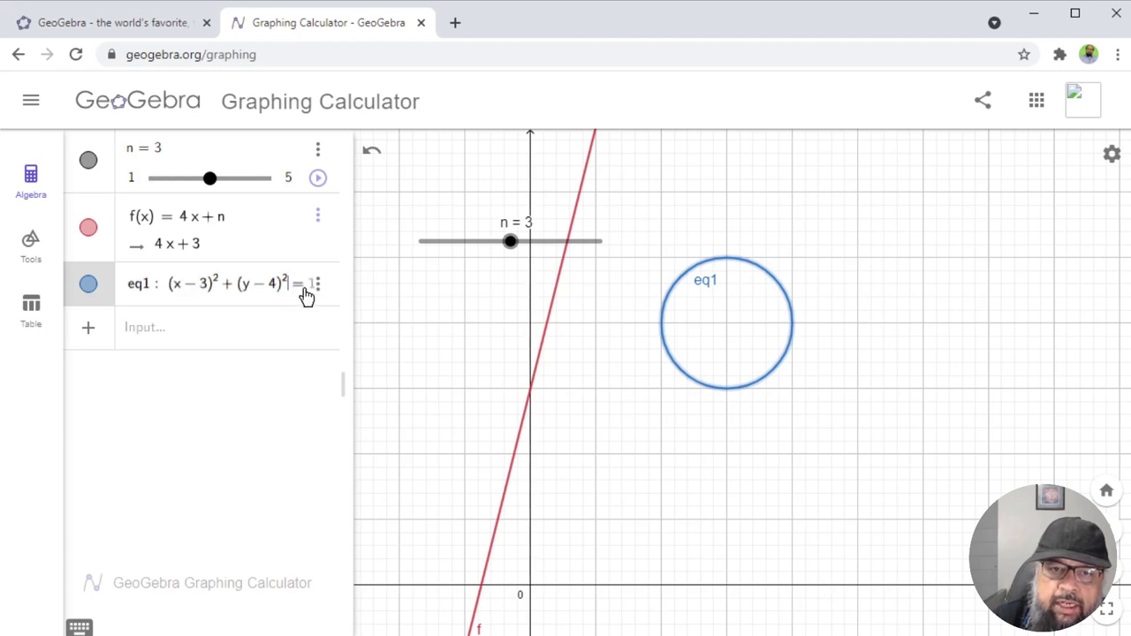
{"action": "left_click", "coordinate": [641, 575]}
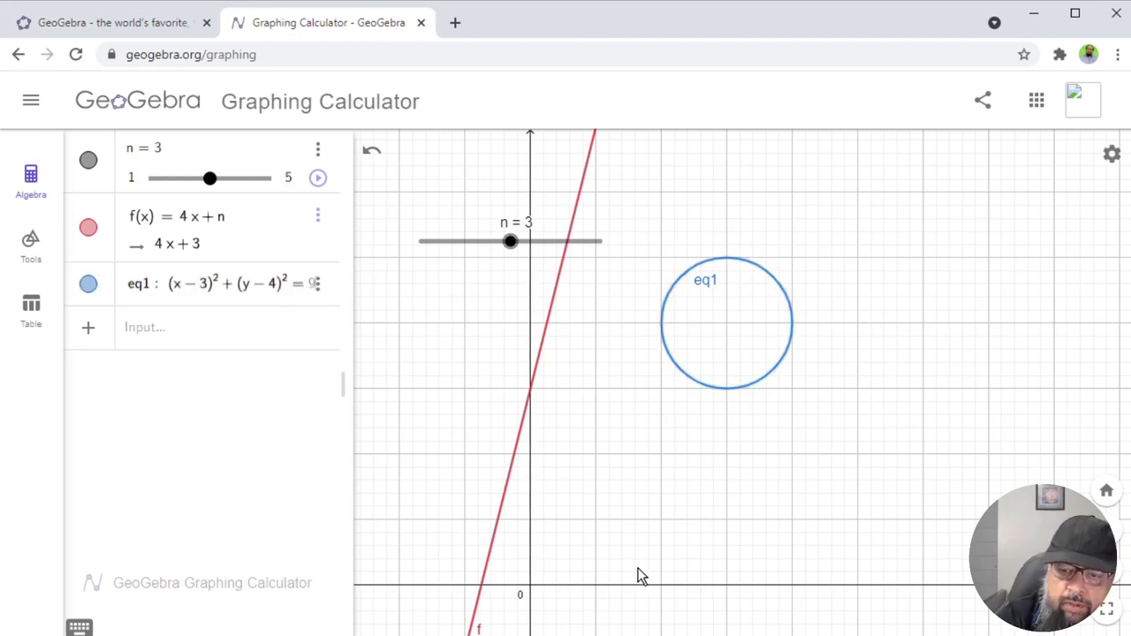